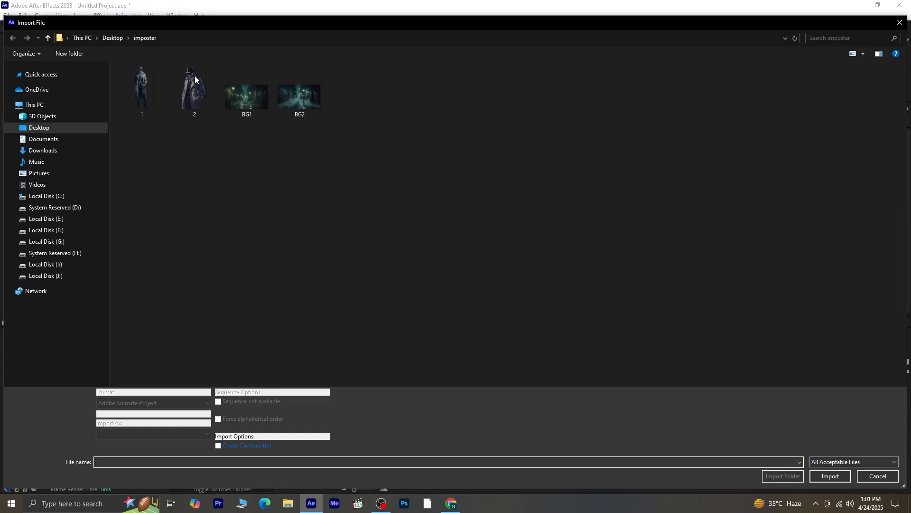
- Import the images 1, 2, BG1 and BG2 from the imposter folder as footage
drag(398, 144, 156, 75)
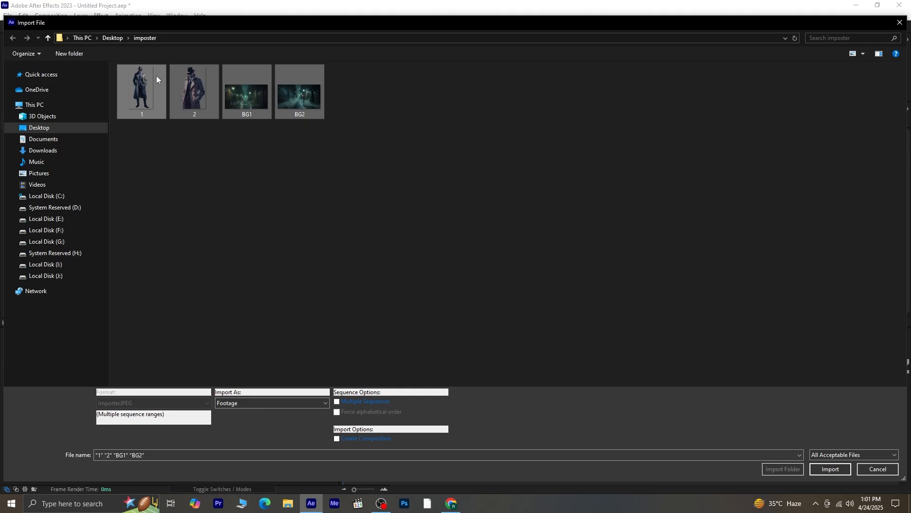
click(829, 471)
click(67, 233)
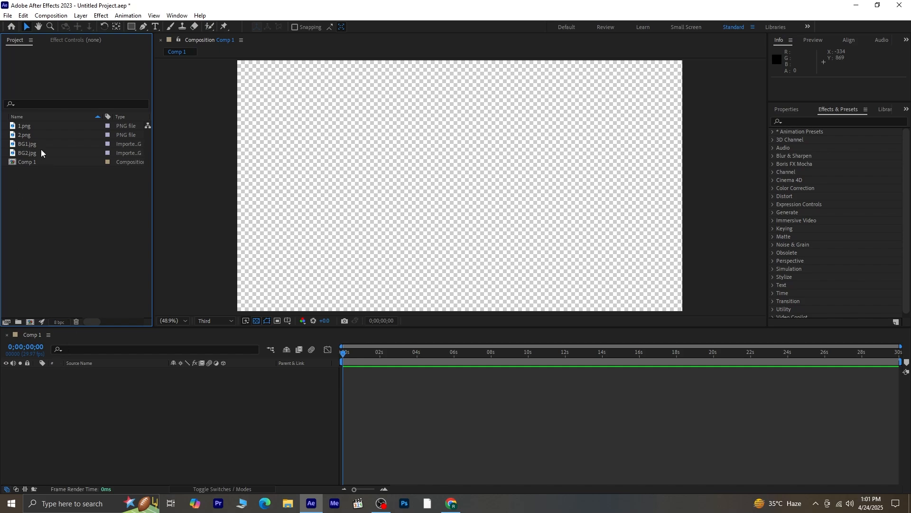
- Add BG1.jpg to the Comp 1 timeline and place 1.png as a layer above it
drag(41, 144, 70, 366)
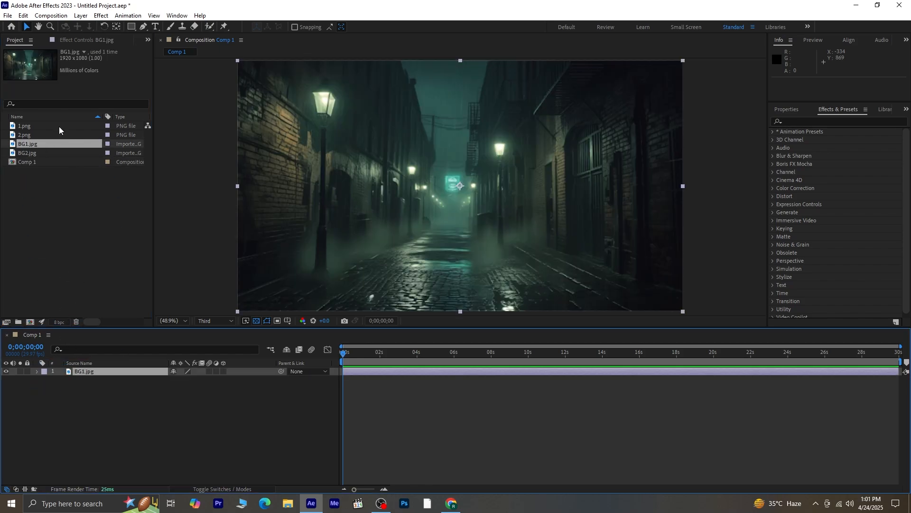
drag(58, 127, 104, 369)
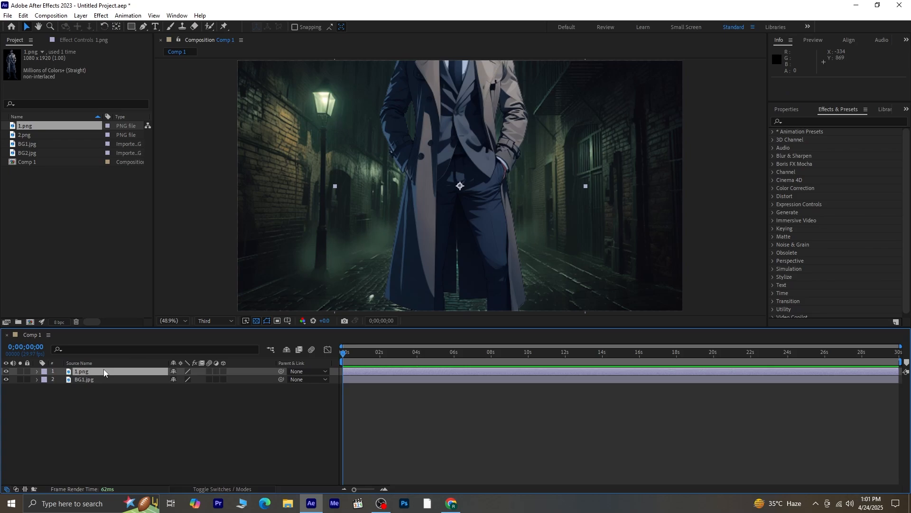
- Scale the 1.png layer to 64% and lower the character in the frame to about 962, 706
key(s)
drag(202, 379, 185, 379)
drag(468, 127, 469, 169)
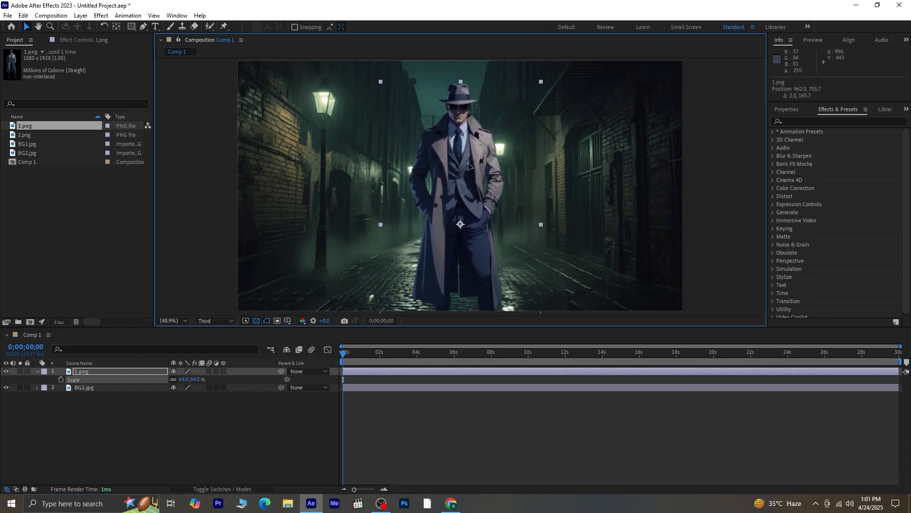
click(104, 404)
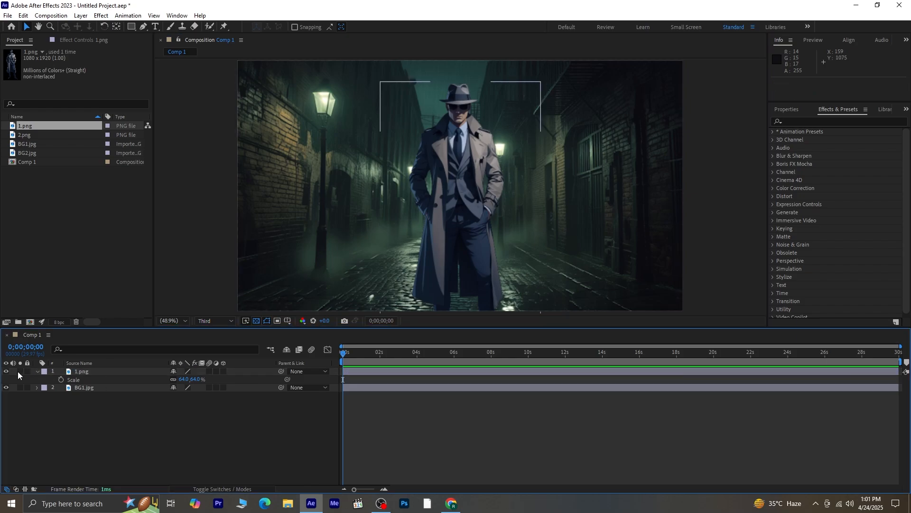
click(37, 372)
- Set the composition preview resolution to Full
click(206, 322)
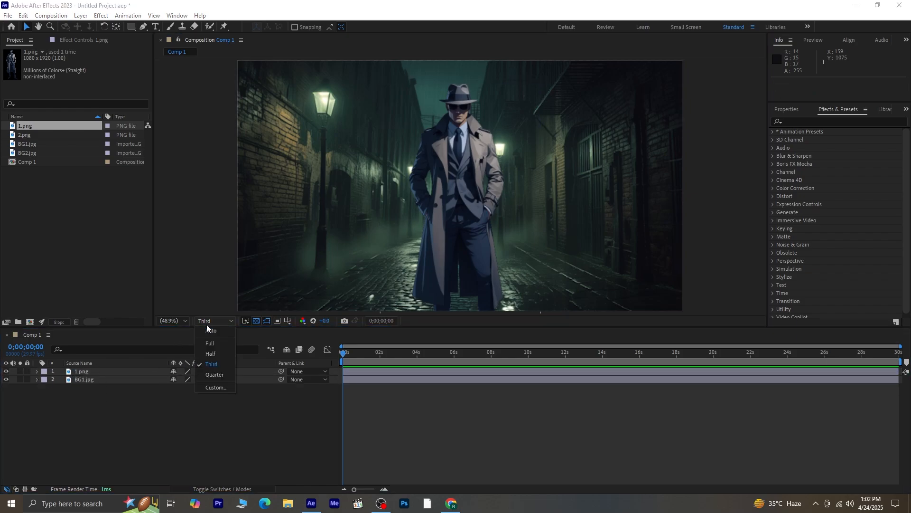
click(210, 343)
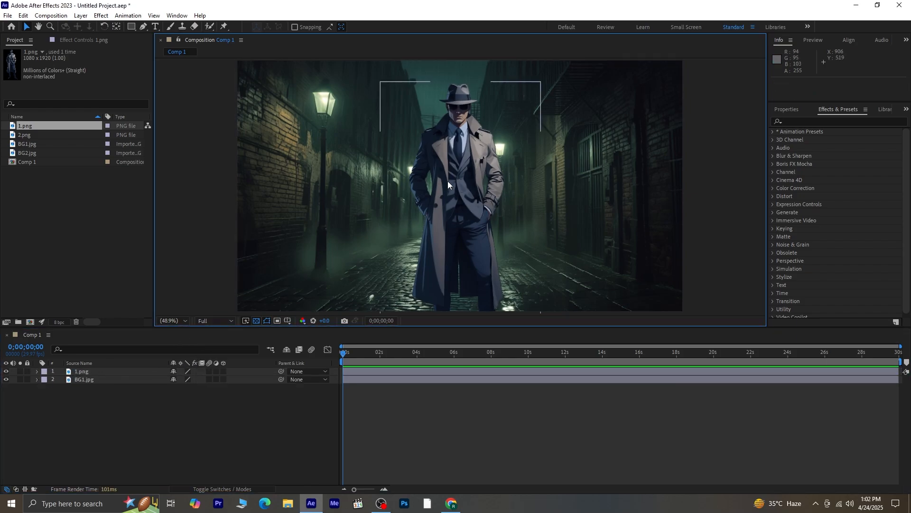
- Find the Lumetri Color effect and apply it to the 1.png layer
click(129, 373)
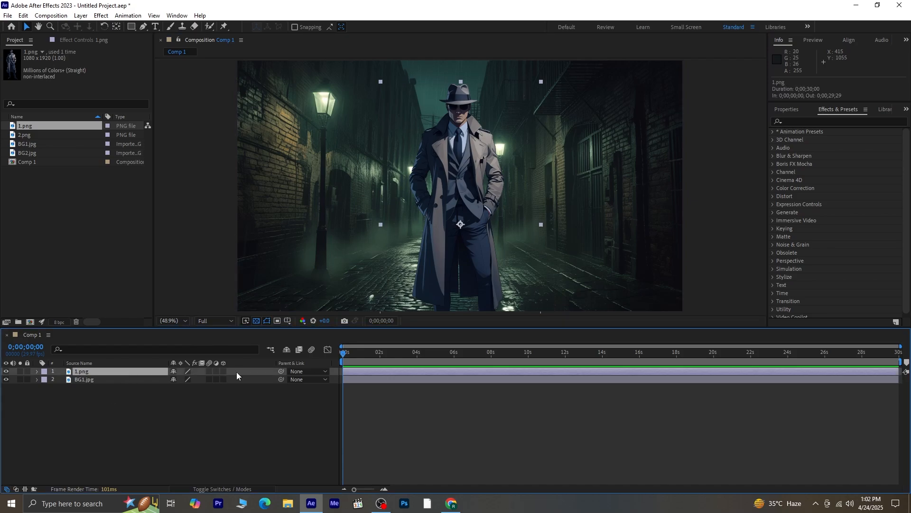
click(824, 121)
text(lumet)
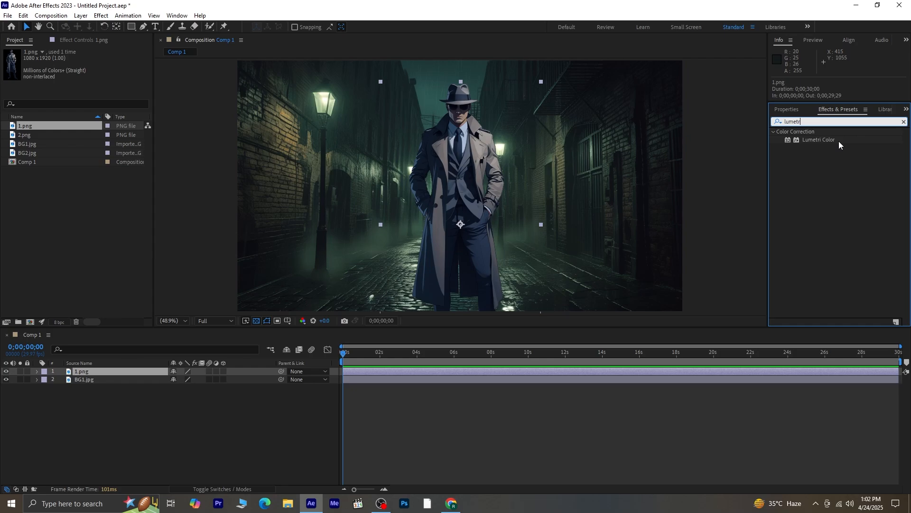
text(r)
double_click(834, 140)
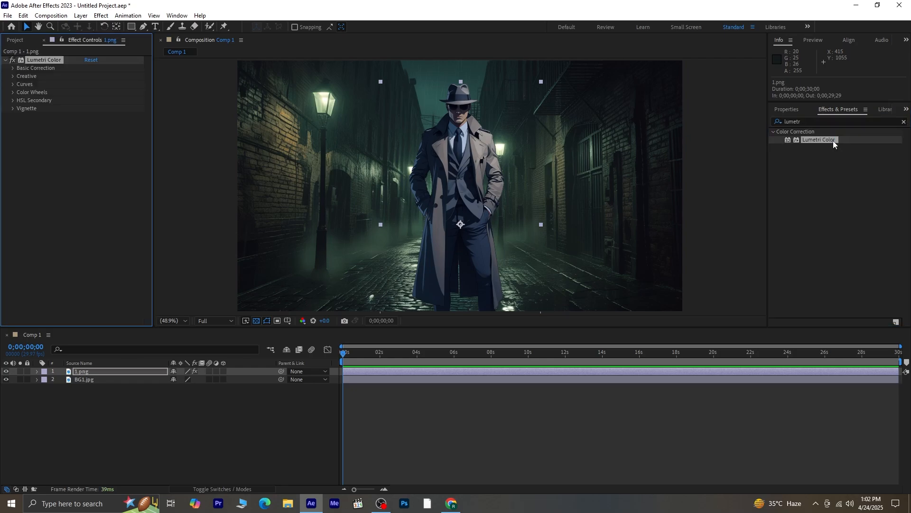
- In Lumetri's Basic Correction, set the 1.png layer's Temperature to 50 and Tint to -33
click(14, 70)
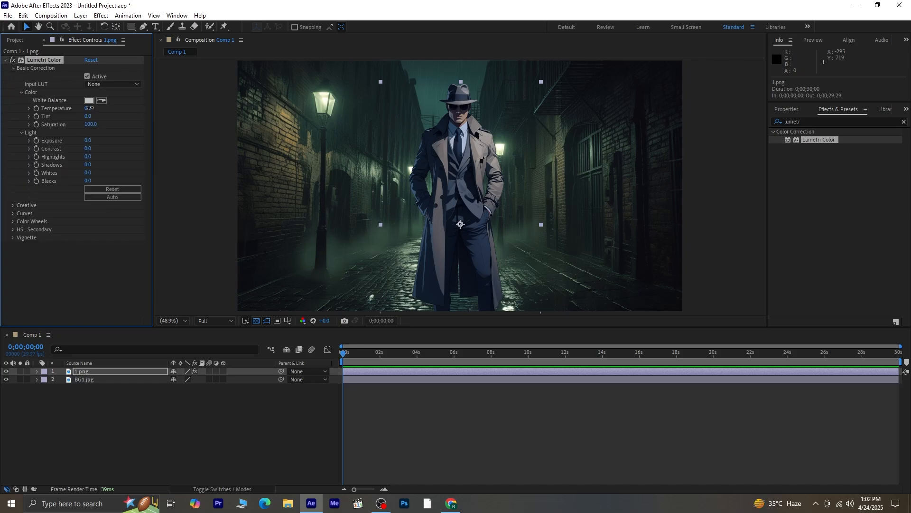
drag(90, 108, 73, 120)
click(77, 283)
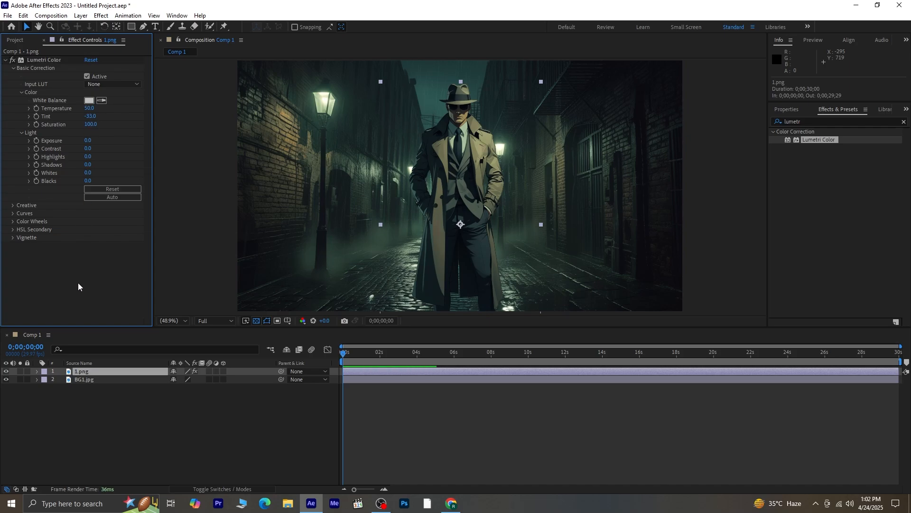
click(5, 60)
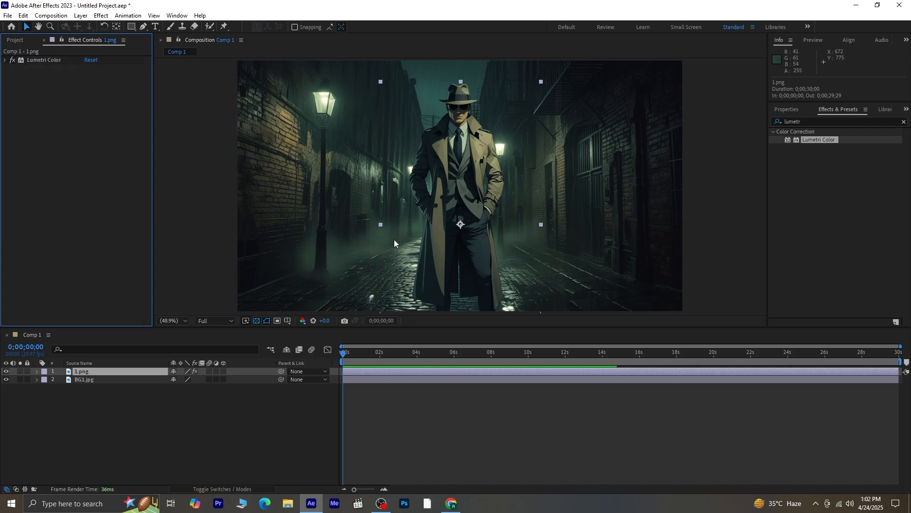
click(101, 411)
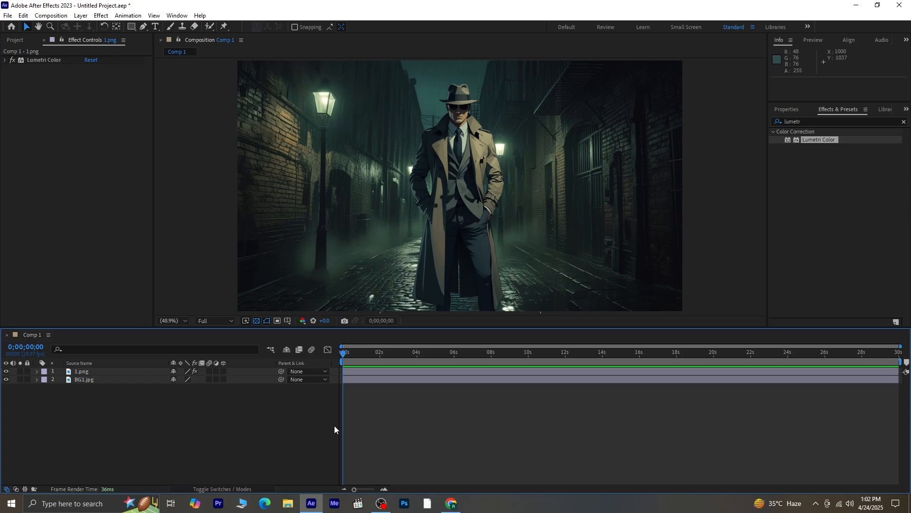
- Create a two-node camera with the 35mm preset in Comp 1
right_click(175, 426)
mouse_move(249, 313)
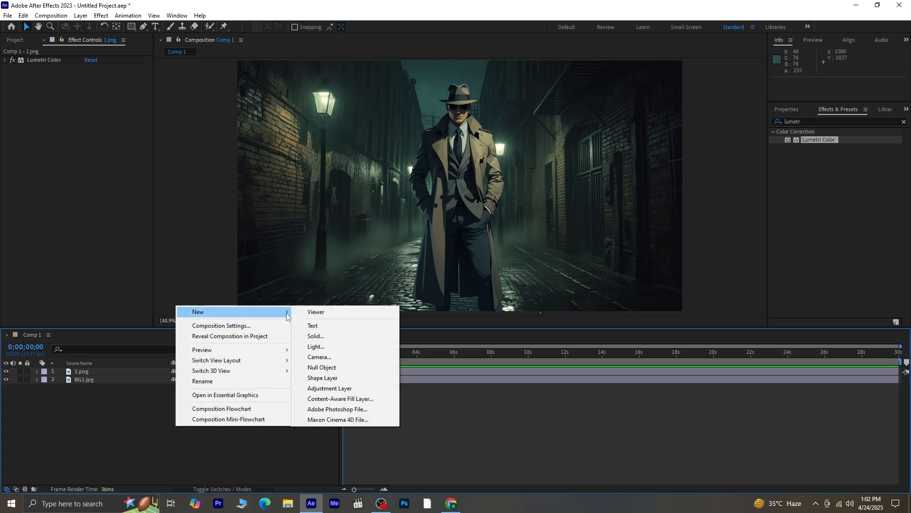
click(376, 357)
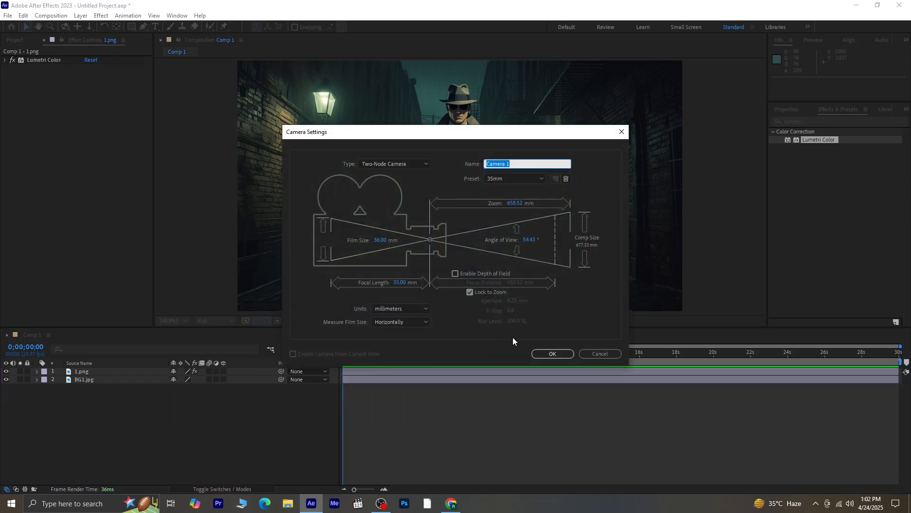
click(554, 354)
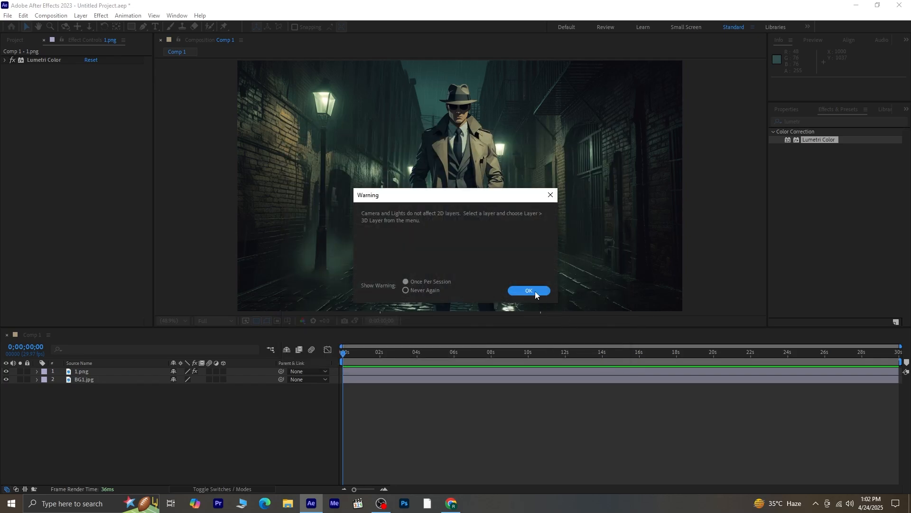
click(529, 291)
- Add a null object to the composition and parent Camera 1 to it
right_click(142, 437)
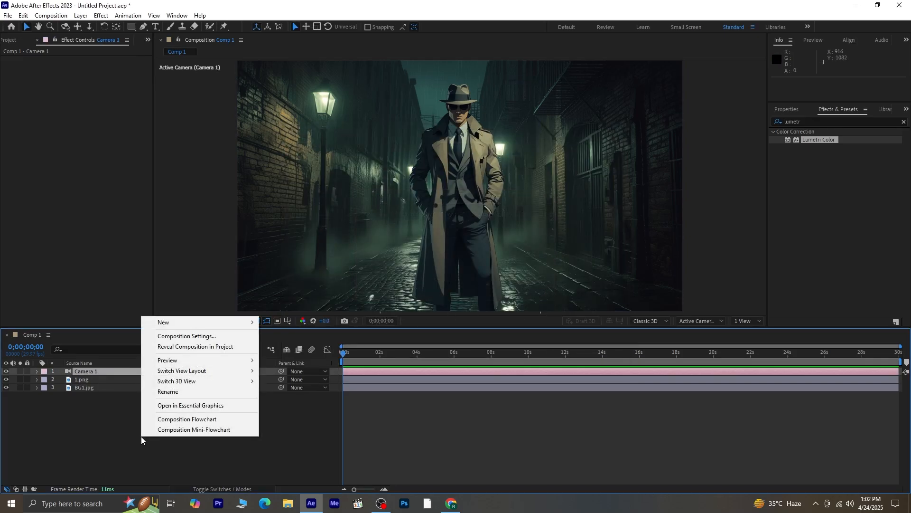
mouse_move(205, 323)
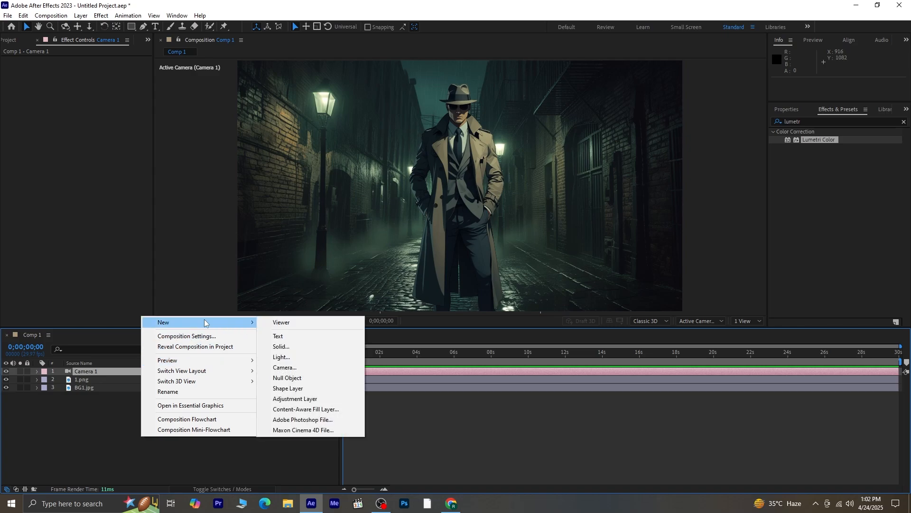
click(287, 378)
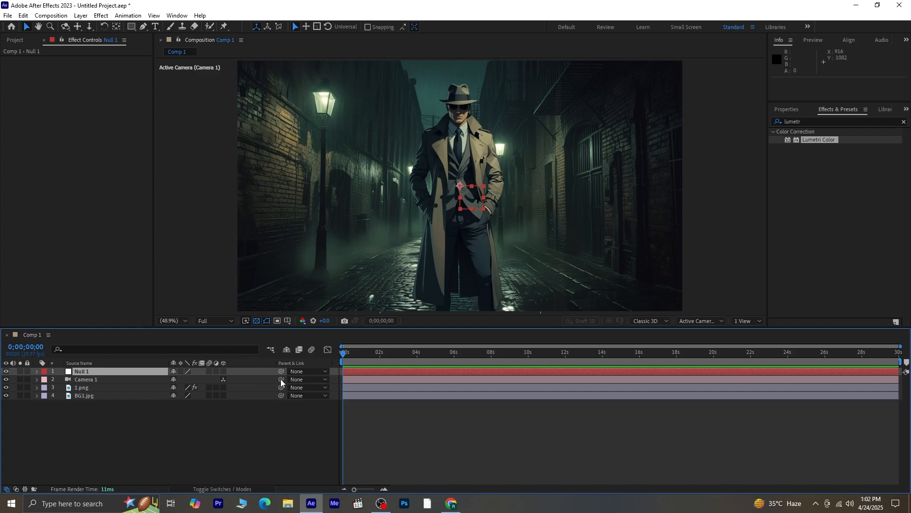
drag(284, 378, 79, 373)
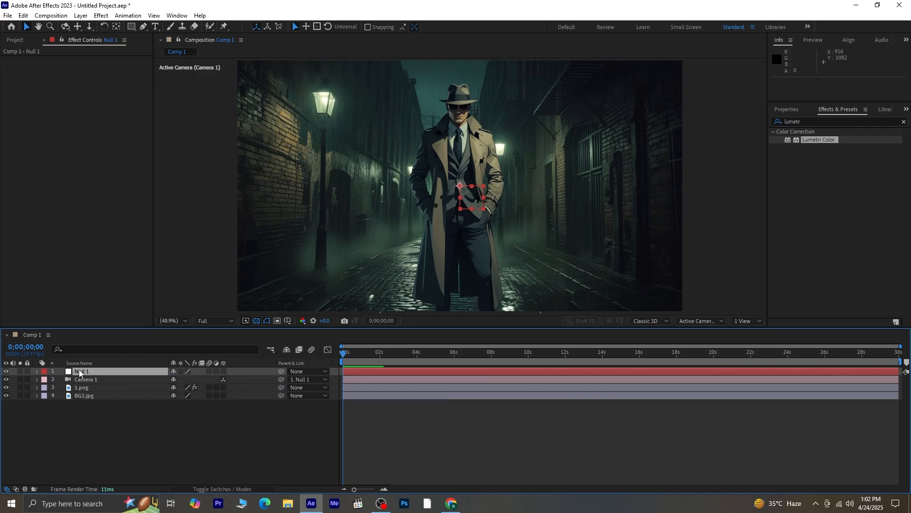
- Make the null, 1.png and BG1.jpg layers 3D
click(157, 423)
click(224, 372)
click(224, 388)
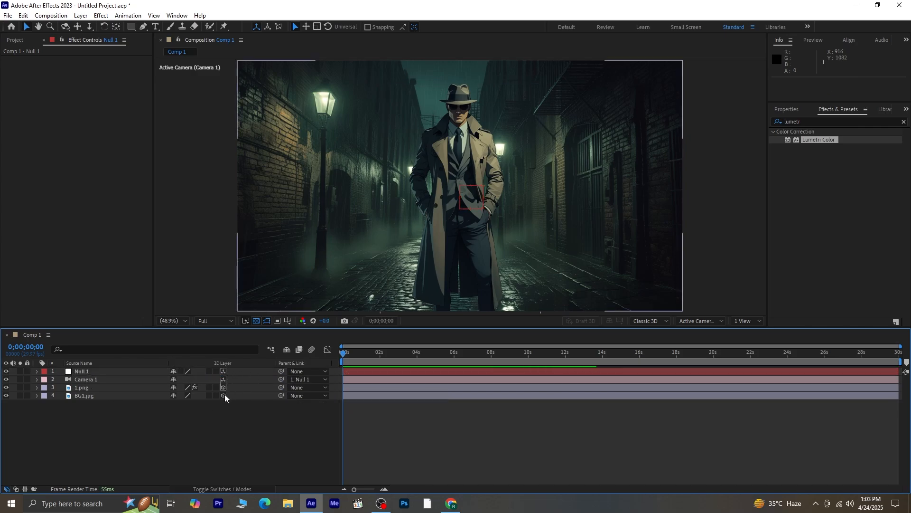
click(224, 396)
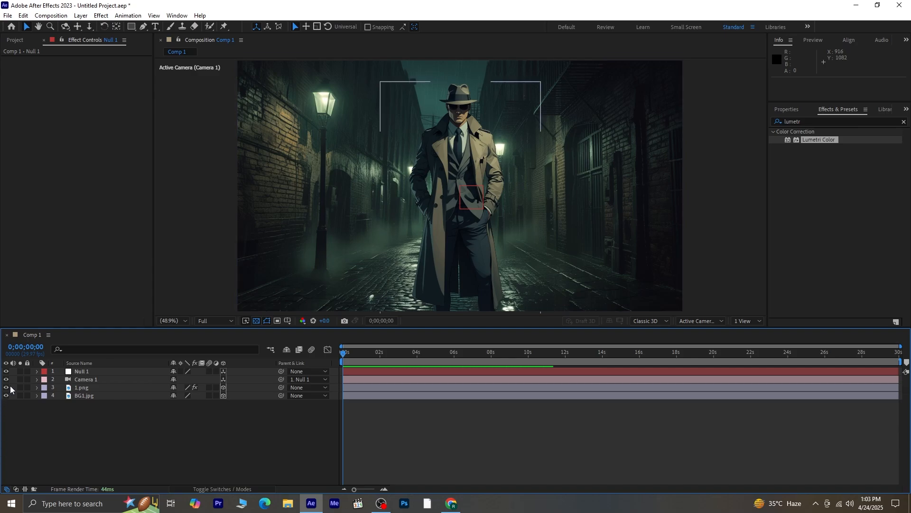
- Place the null layer directly below Camera 1 and rename it 1 cam
drag(92, 371, 96, 383)
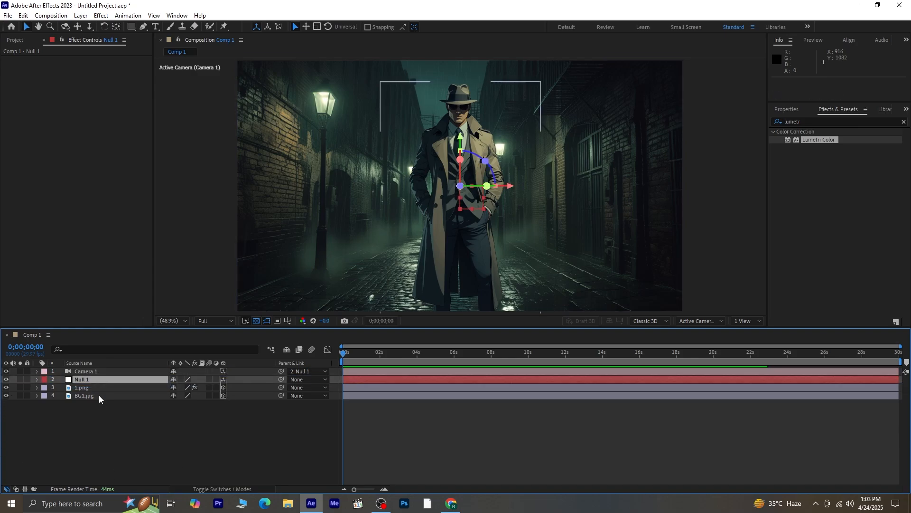
click(103, 414)
right_click(94, 378)
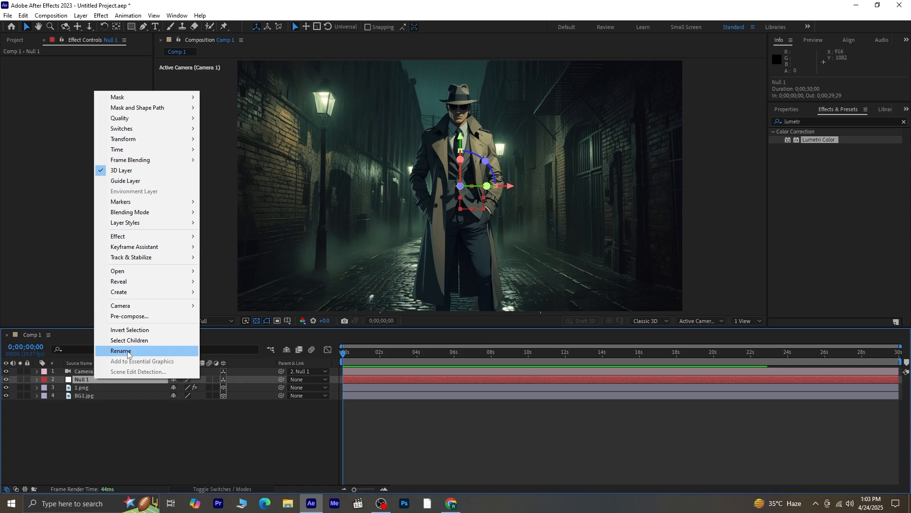
click(99, 352)
text(1 cam)
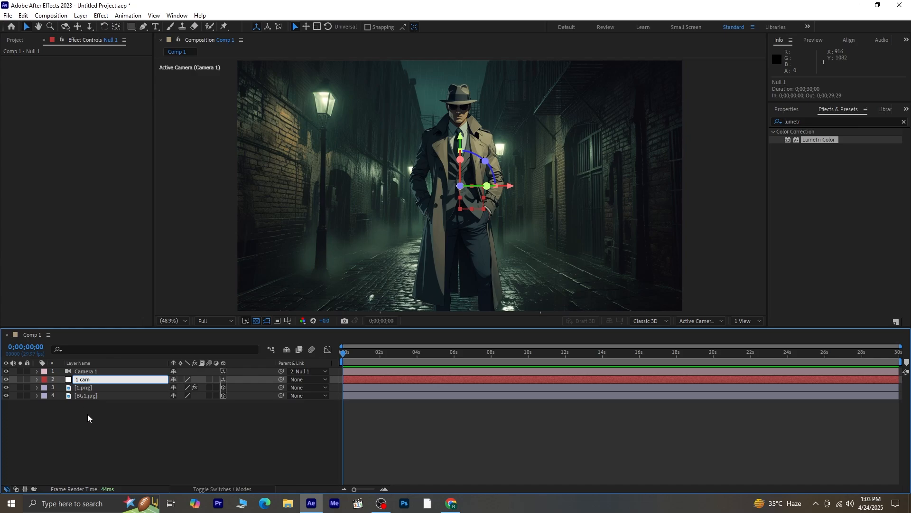
click(121, 434)
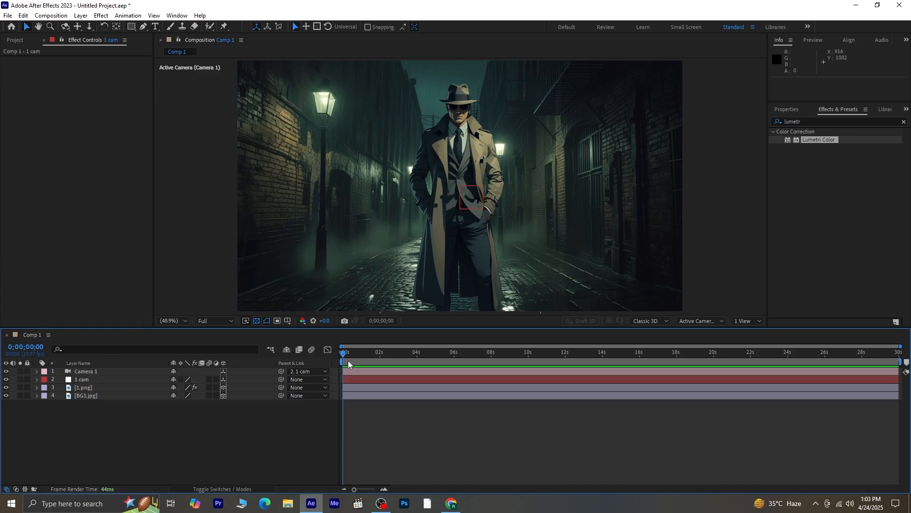
- Show the composition in two views and orbit Custom View 1 to a lower angle on the scene
click(745, 322)
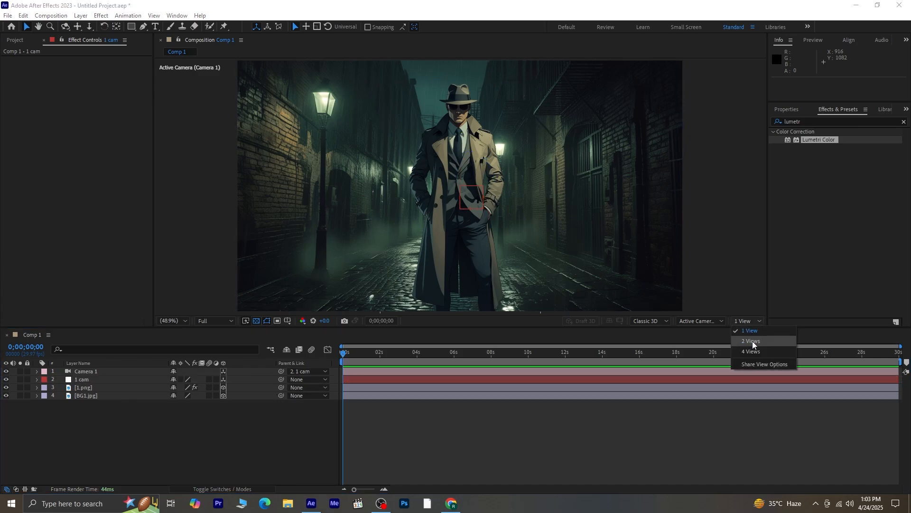
click(753, 341)
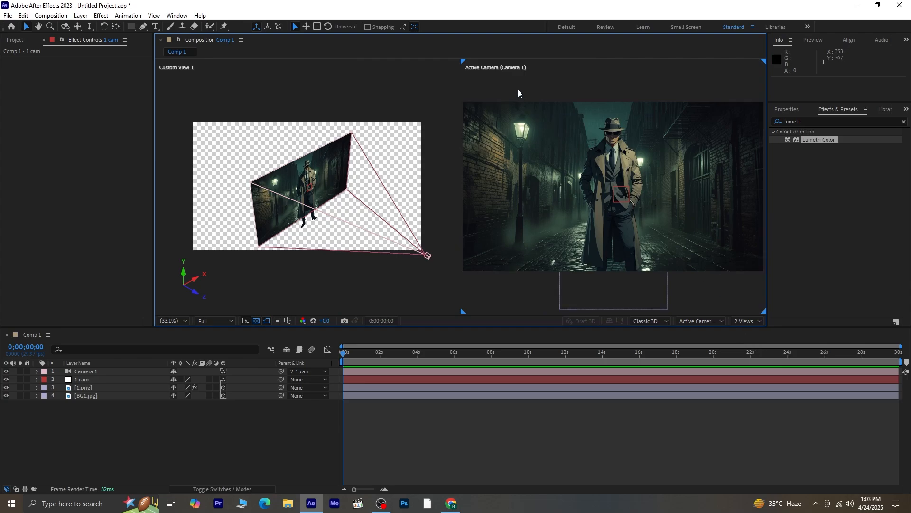
click(716, 320)
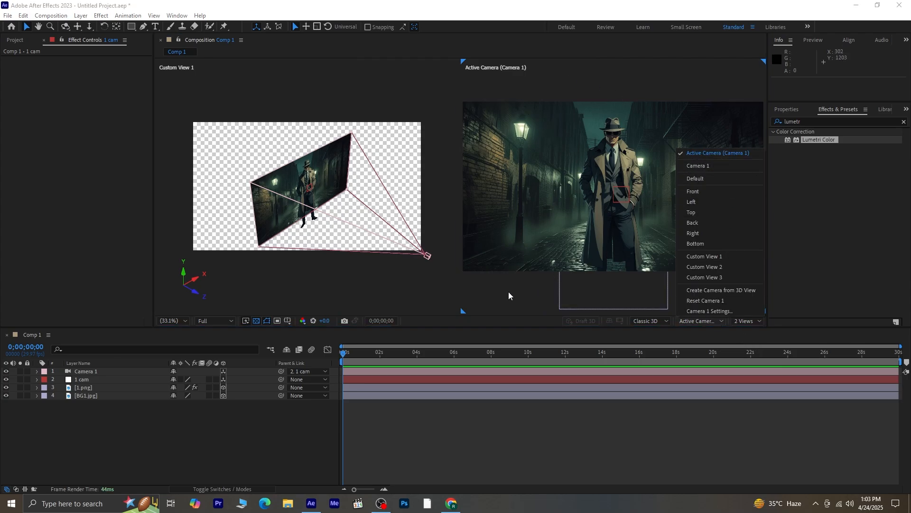
click(209, 155)
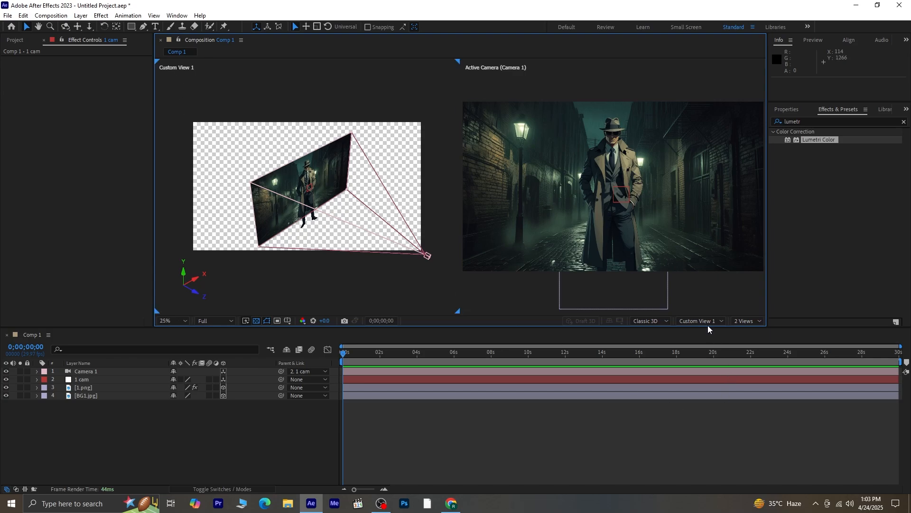
click(66, 27)
mouse_move(297, 195)
mouse_down()
mouse_move(262, 160)
mouse_move(296, 185)
mouse_up()
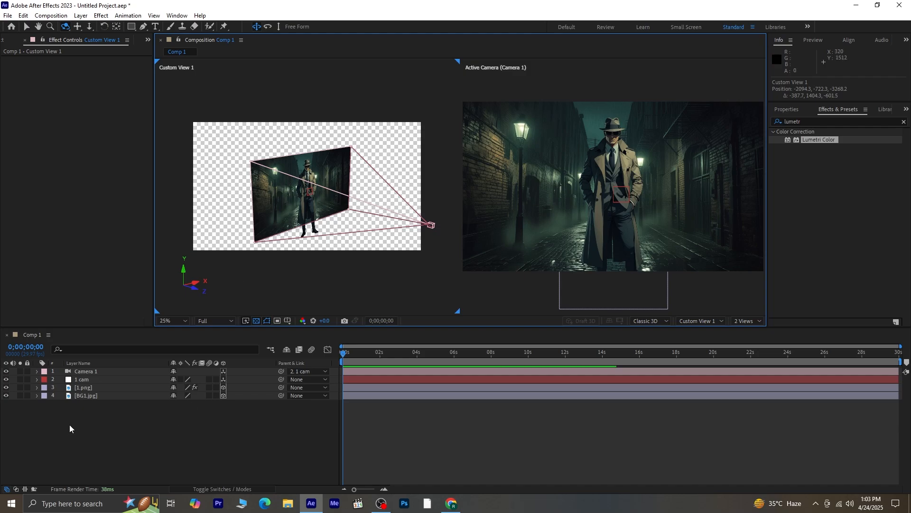
- Push the BG1.jpg layer back in depth to a Z position of 3014
click(96, 396)
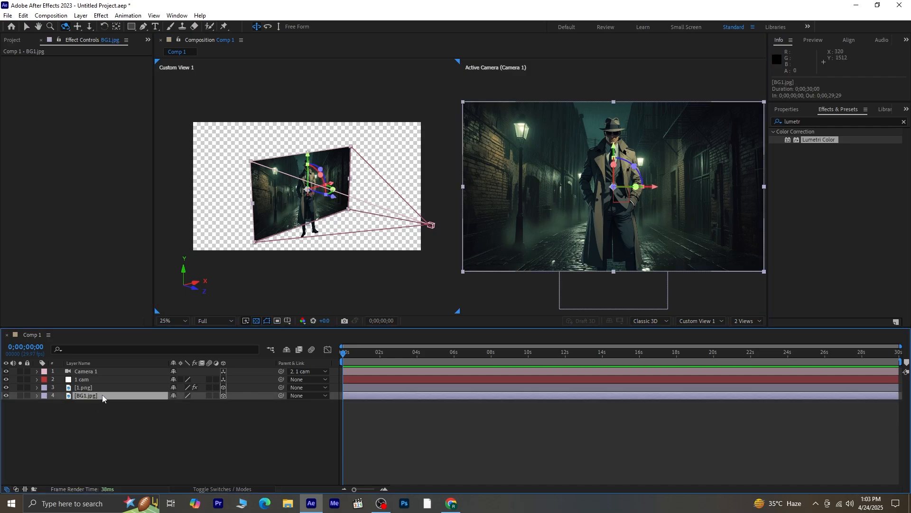
key(p)
drag(204, 404, 156, 397)
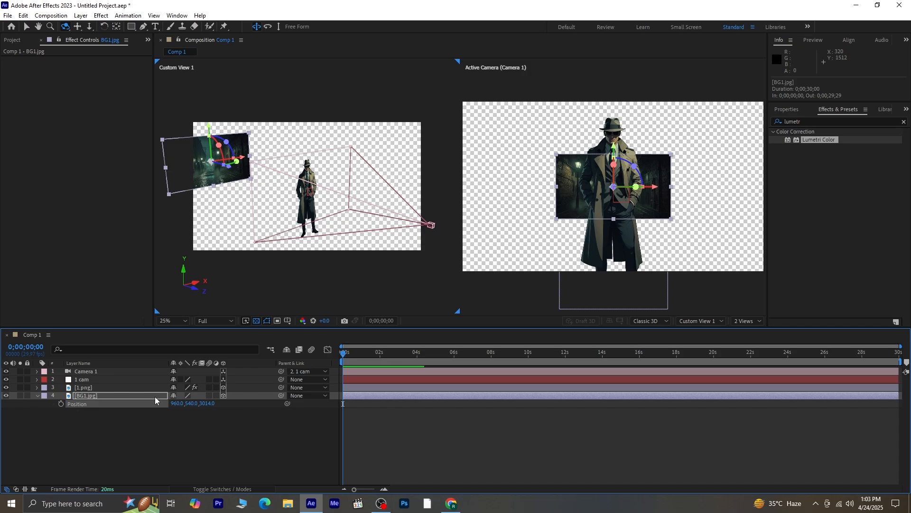
- Push the BG1.jpg layer farther back in depth and scale it to 358% so it fills the camera frame
key(s)
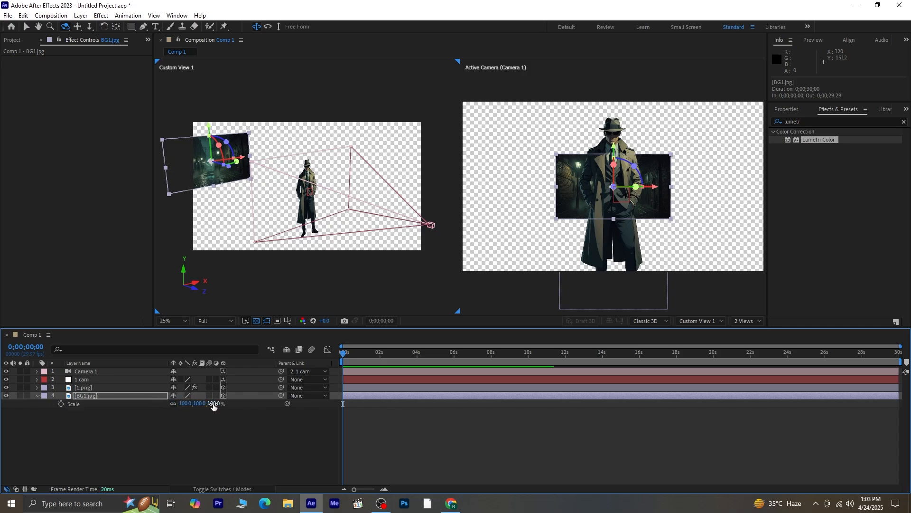
drag(212, 404, 293, 404)
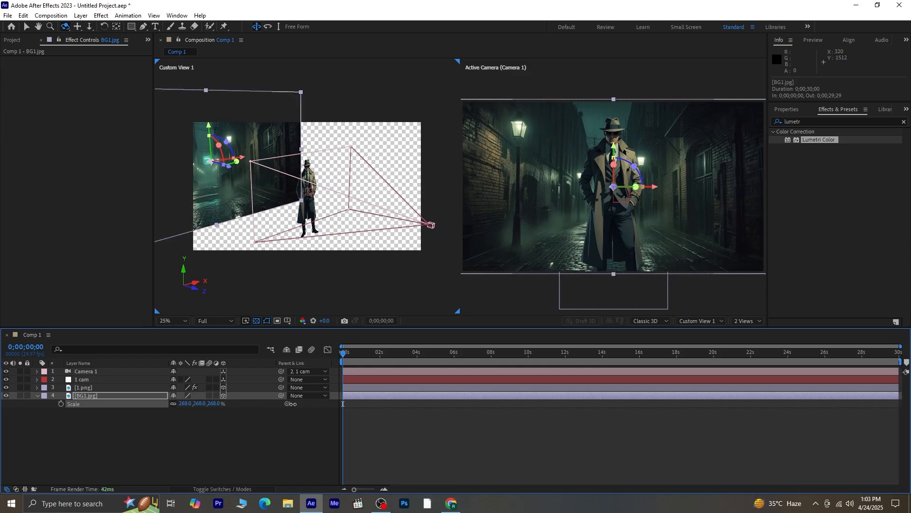
click(187, 445)
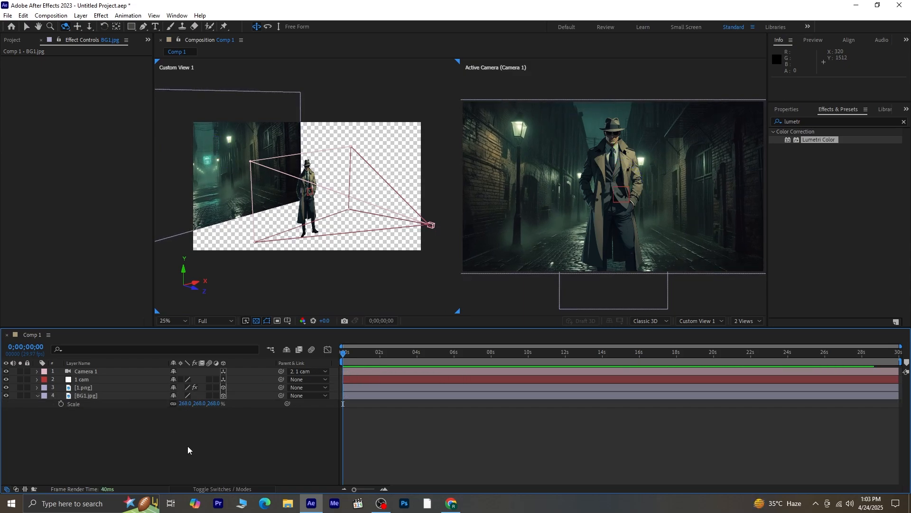
click(201, 397)
key(p)
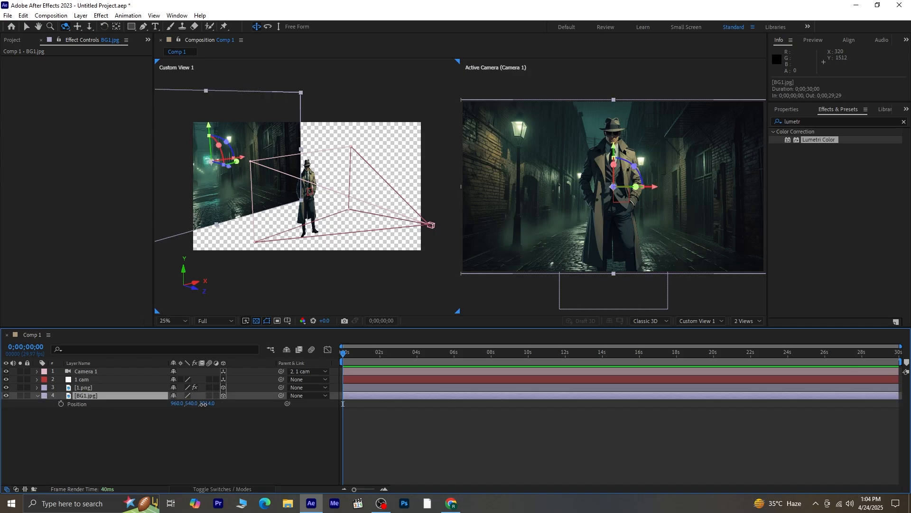
drag(208, 403, 908, 382)
key(s)
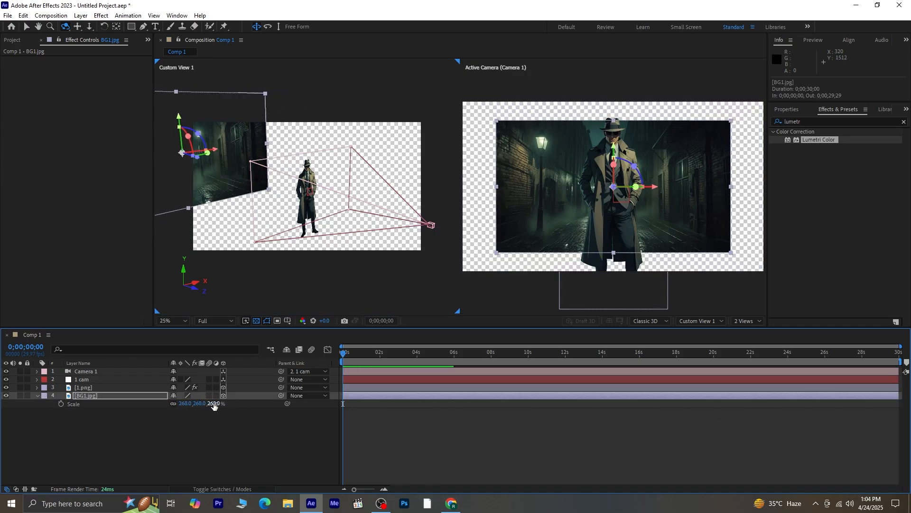
drag(217, 403, 251, 399)
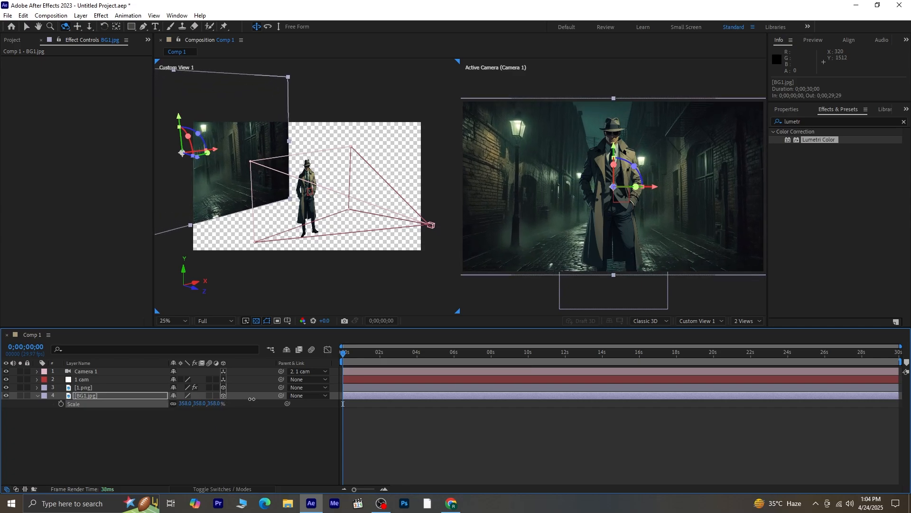
click(164, 432)
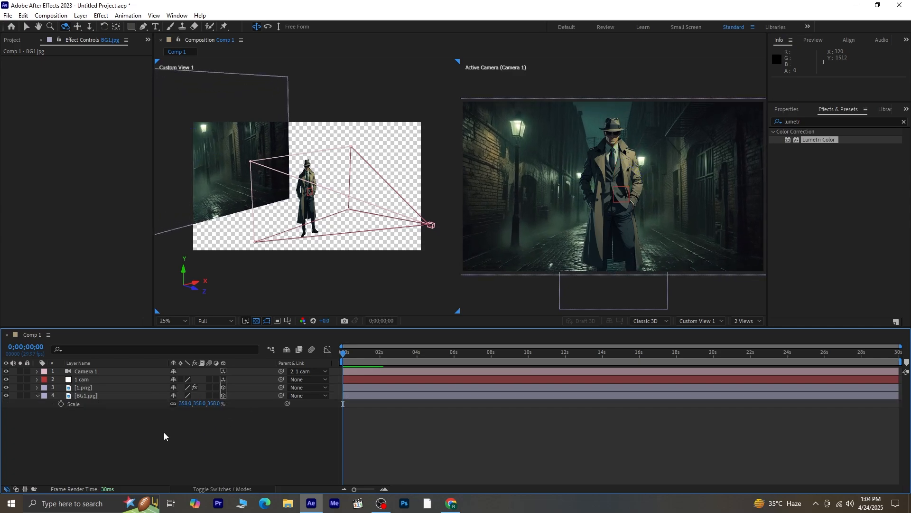
click(39, 396)
- Scale the 1.png character to 45% and reposition it slightly lower and to the left on the alley street
click(118, 387)
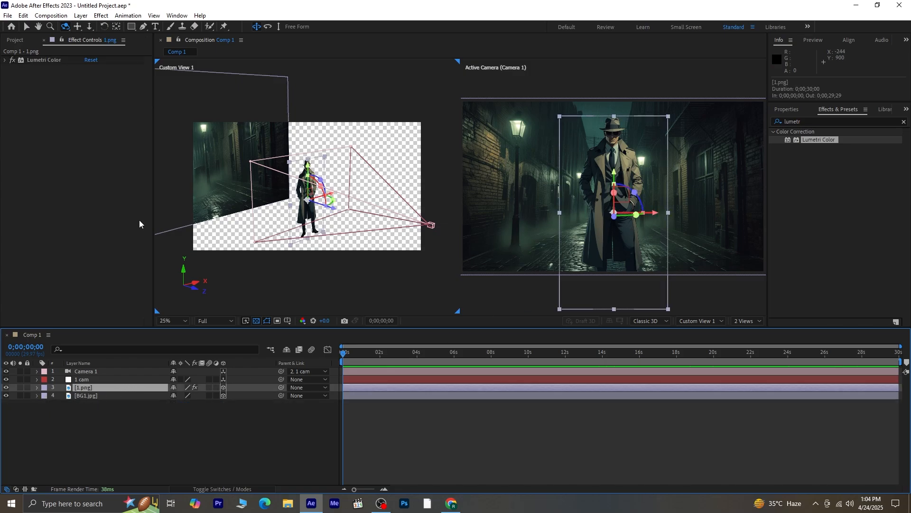
click(26, 26)
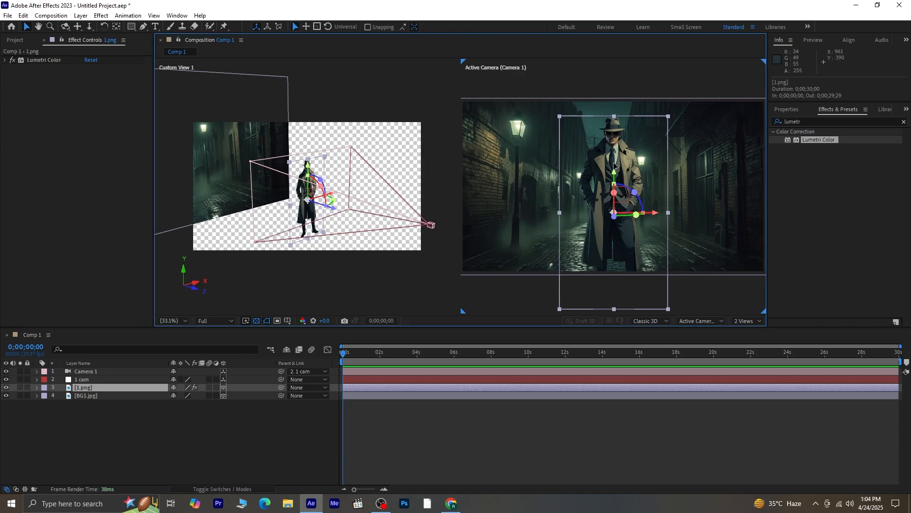
drag(614, 165, 614, 169)
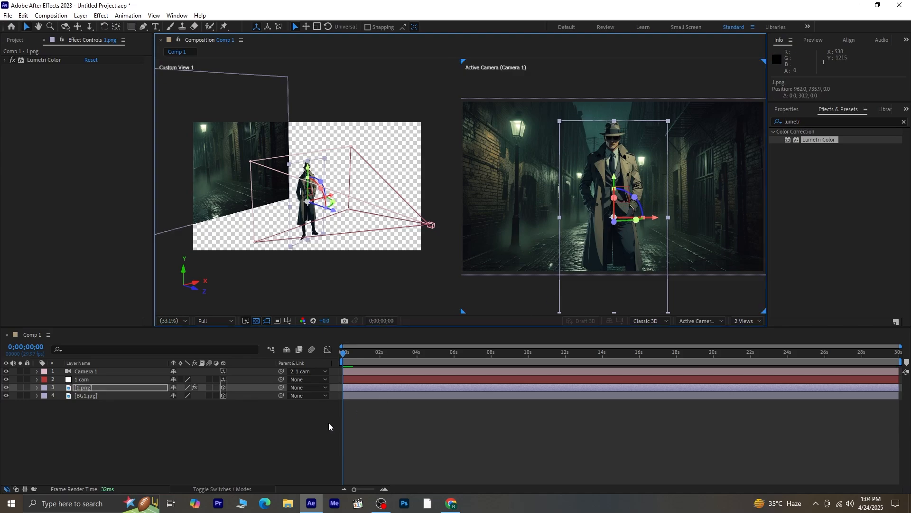
key(s)
drag(209, 396, 201, 396)
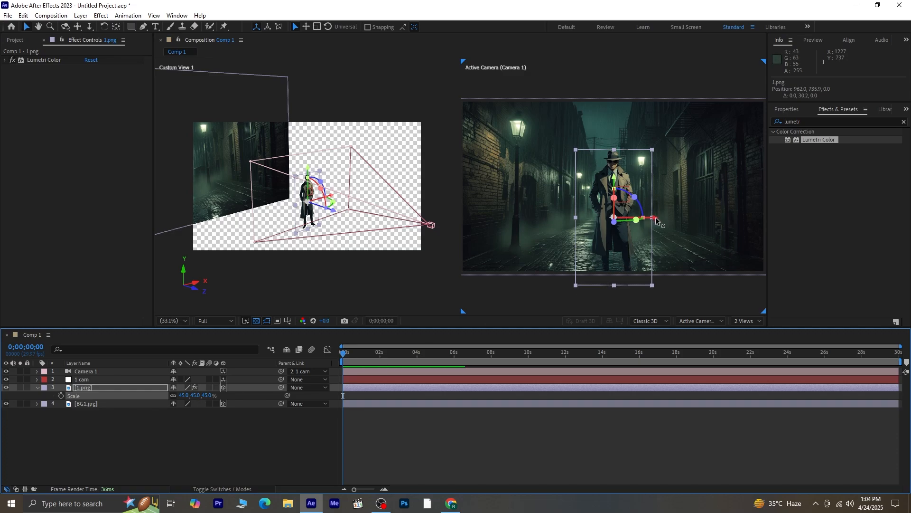
drag(656, 219, 654, 222)
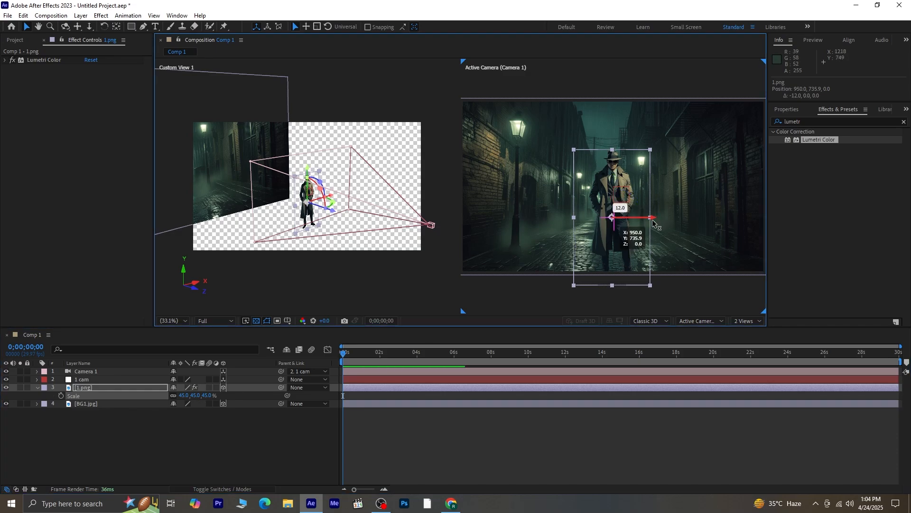
click(120, 432)
click(38, 387)
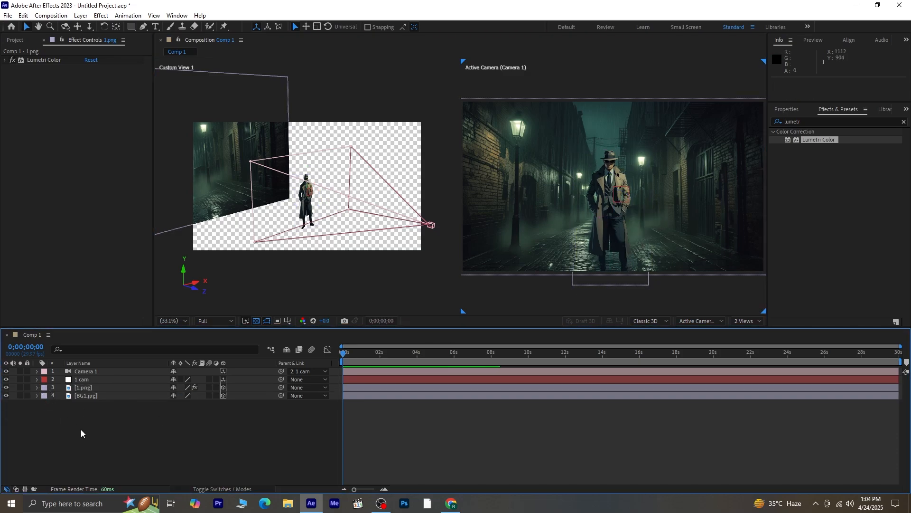
- Keyframe the 1 cam null's position at the start and set it to 960, 505, 1018 at 0;00;01;29
click(88, 381)
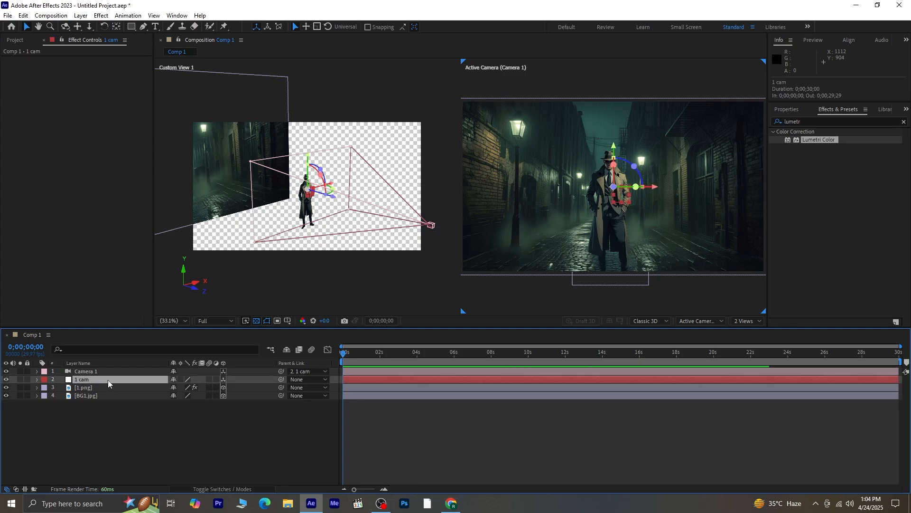
key(p)
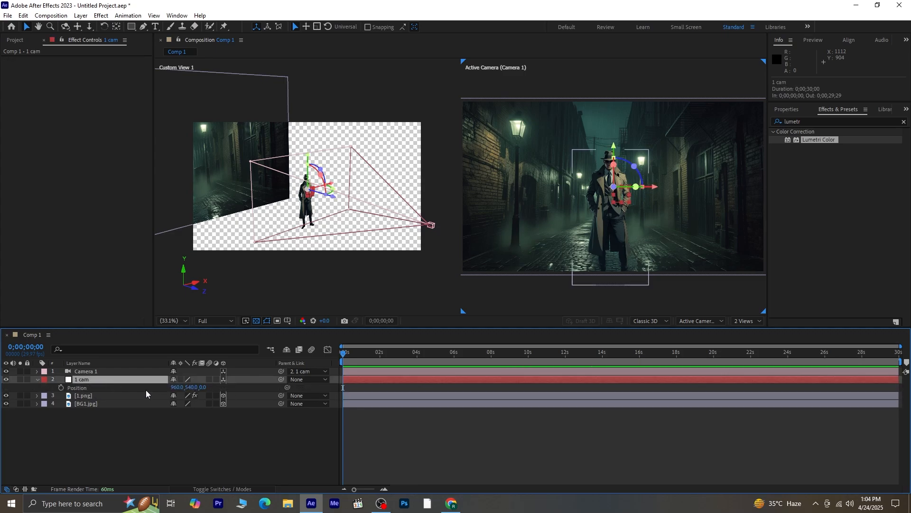
click(61, 387)
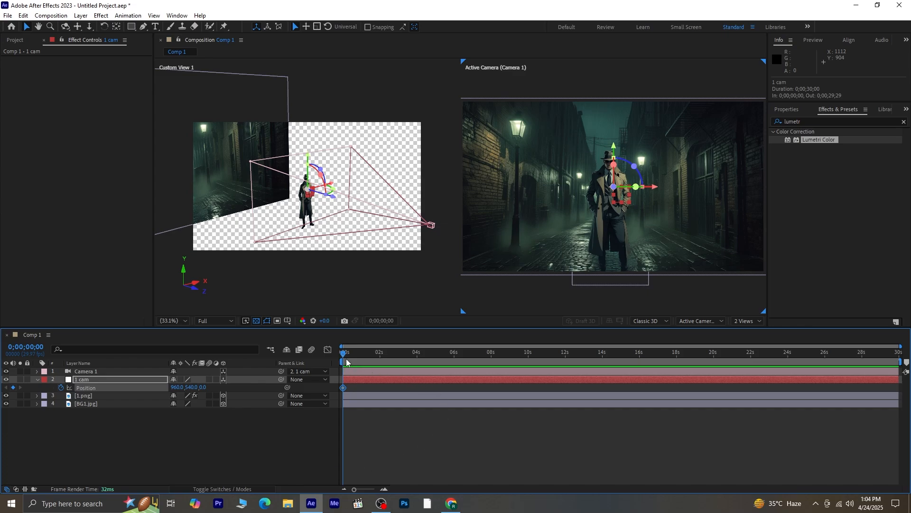
mouse_move(380, 384)
mouse_down()
mouse_move(389, 389)
mouse_move(380, 392)
mouse_up()
drag(199, 387, 734, 404)
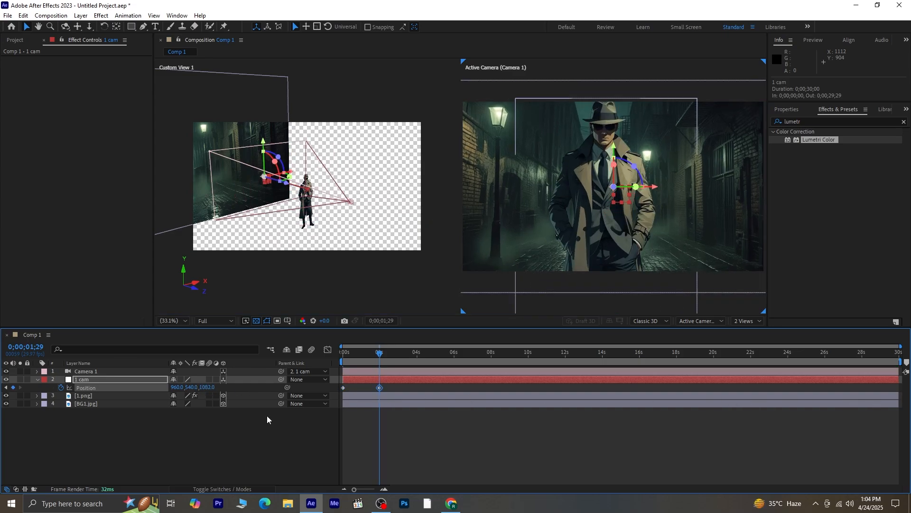
mouse_move(190, 387)
mouse_down()
mouse_move(159, 394)
mouse_move(198, 388)
mouse_move(186, 389)
mouse_up()
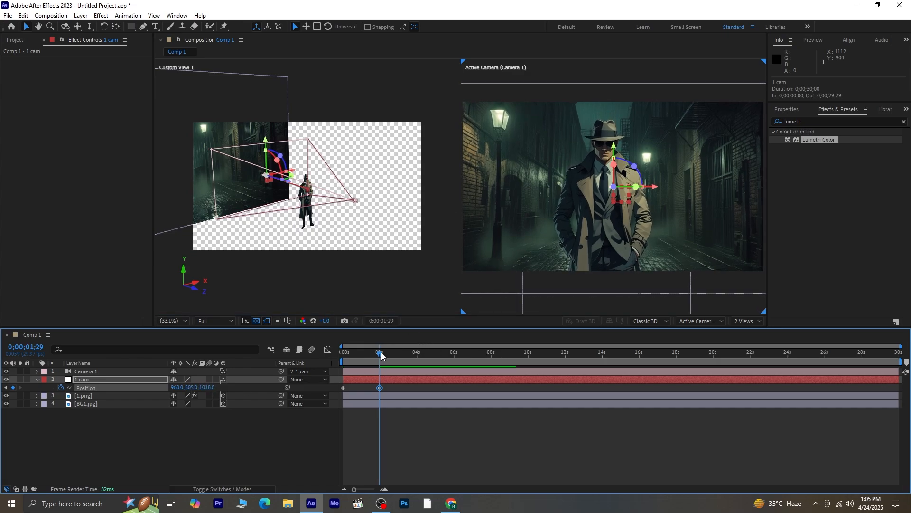
- Play back the camera push-in from the beginning of the composition
drag(381, 353, 279, 365)
click(476, 422)
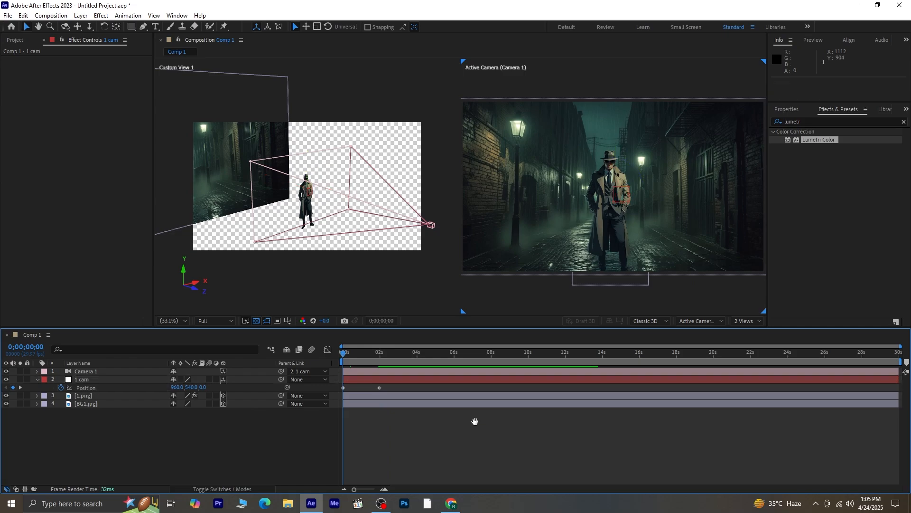
key(space)
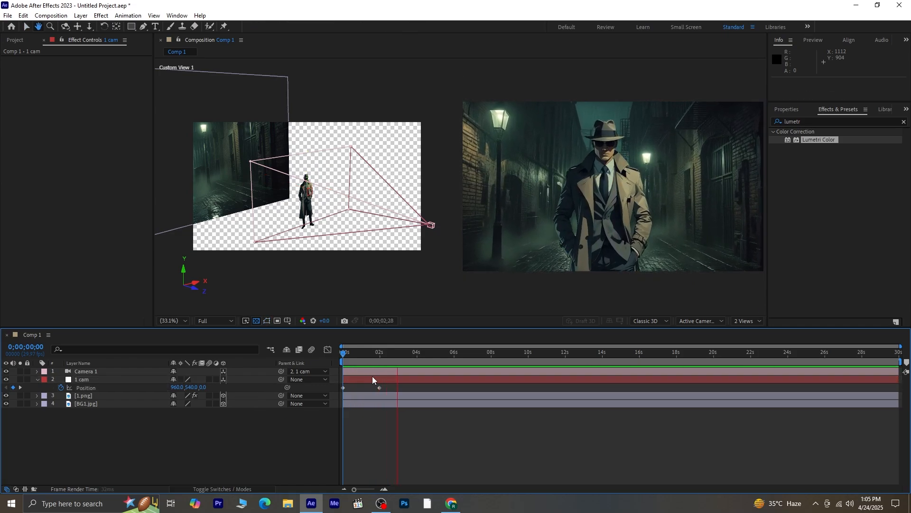
- Apply Easy Ease to both position keyframes of the 1 cam null and return to the first frame
click(375, 388)
drag(338, 392, 338, 392)
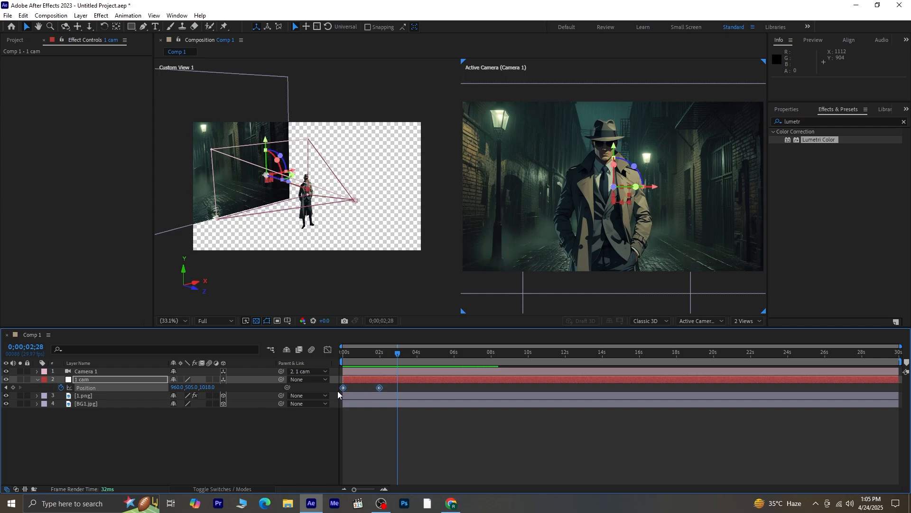
key(F9)
key(Home)
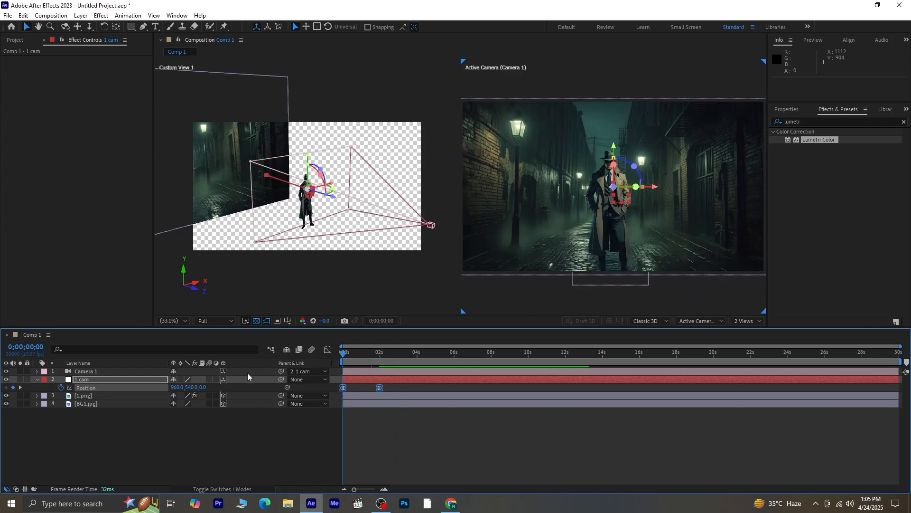
- Reshape the 1 cam position speed graph into a steep peak just before one second by lengthening both keyframes' influence handles
click(327, 351)
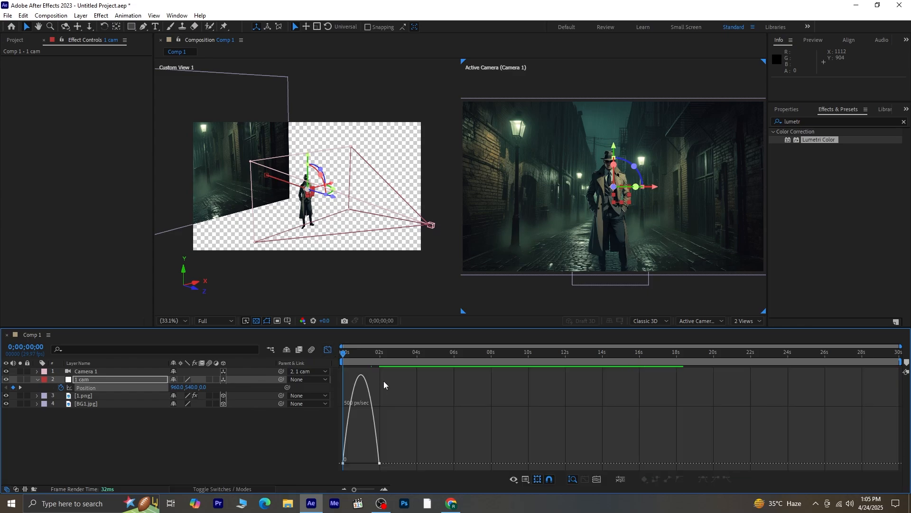
right_click(392, 391)
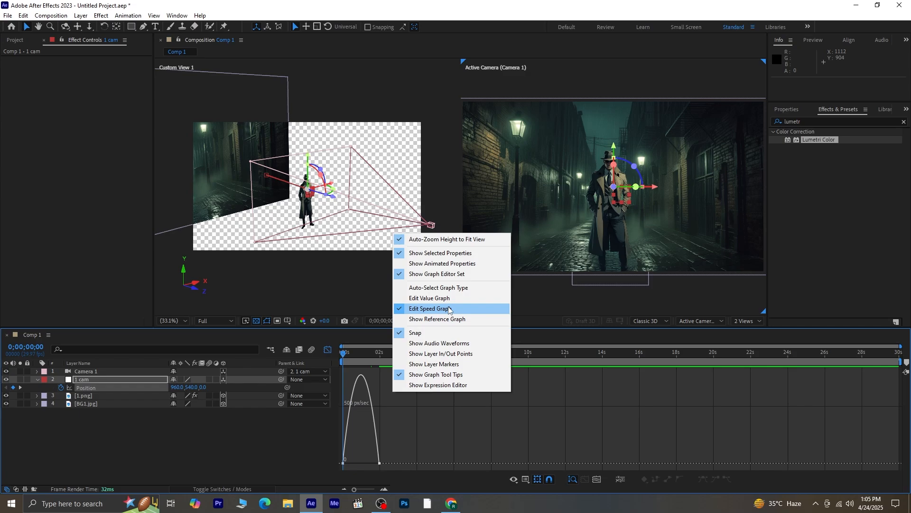
click(420, 414)
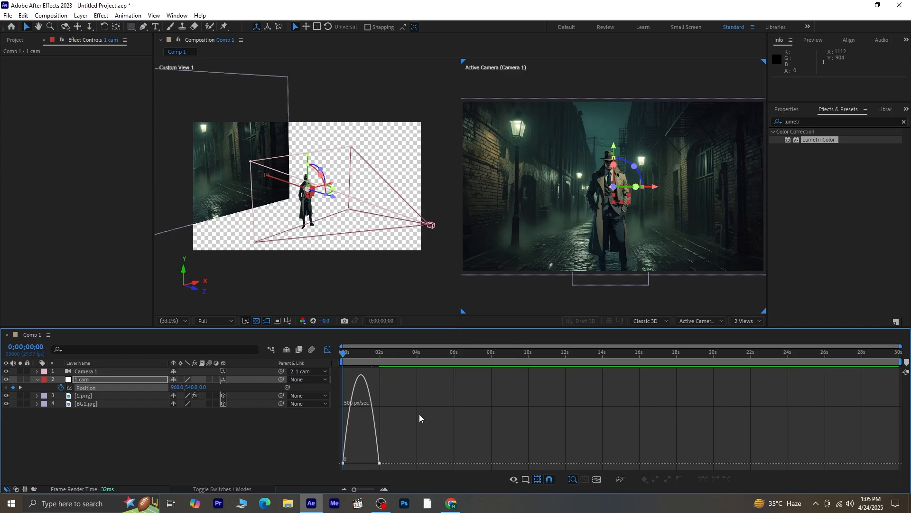
scroll(376, 422, up, 4)
drag(355, 451, 392, 464)
drag(500, 450, 427, 465)
- Preview the eased camera move and lower the composition's preview resolution to Third
key(space)
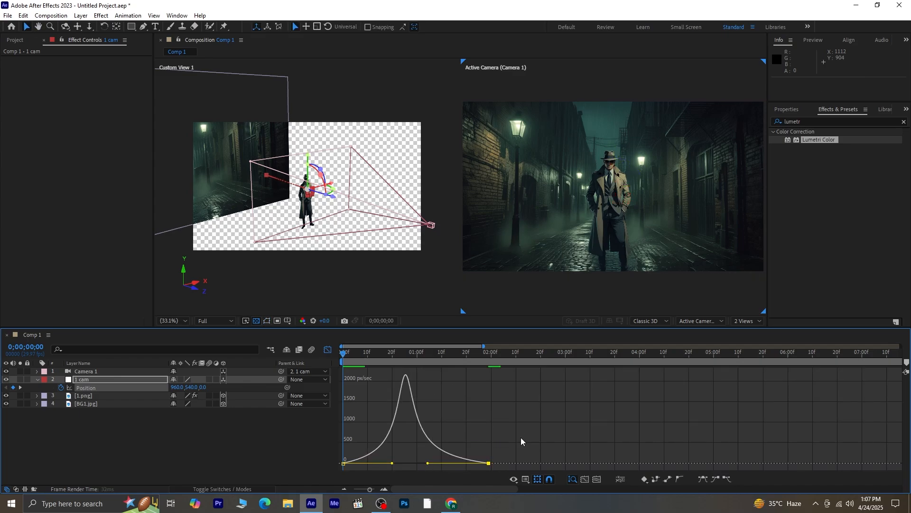
key(space)
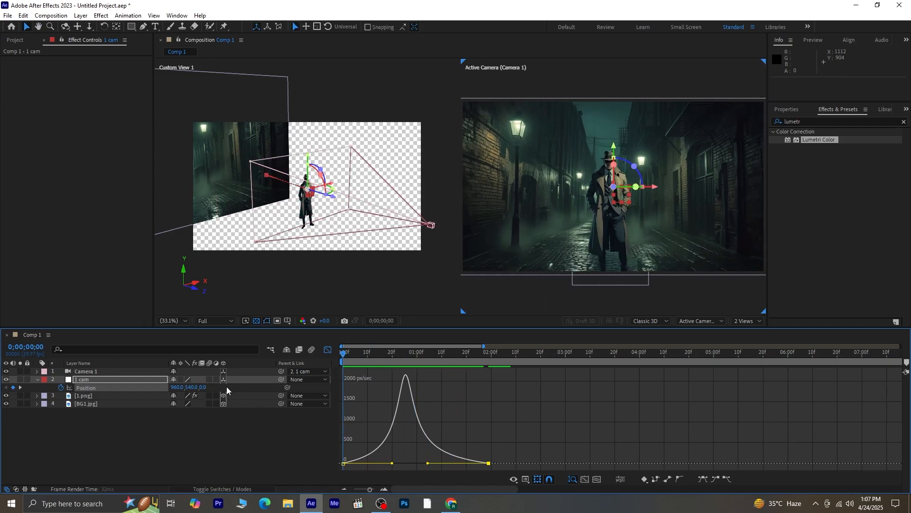
click(218, 322)
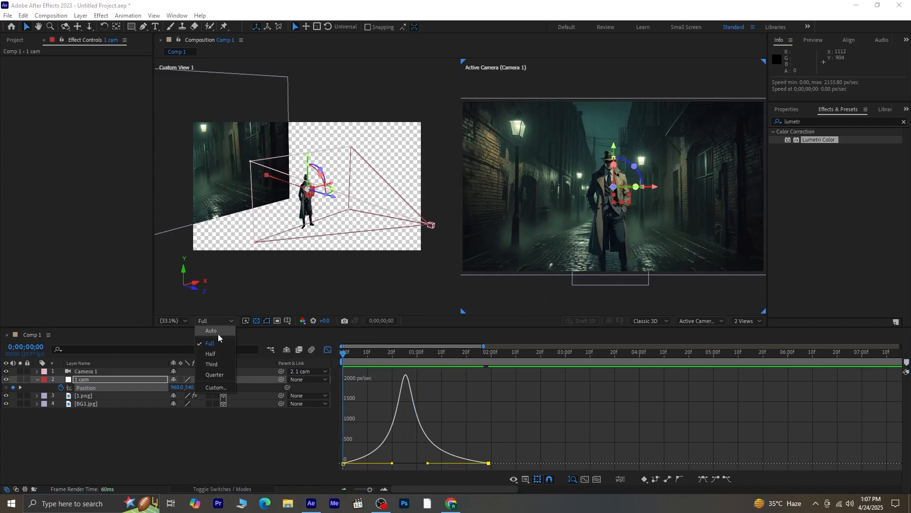
click(218, 365)
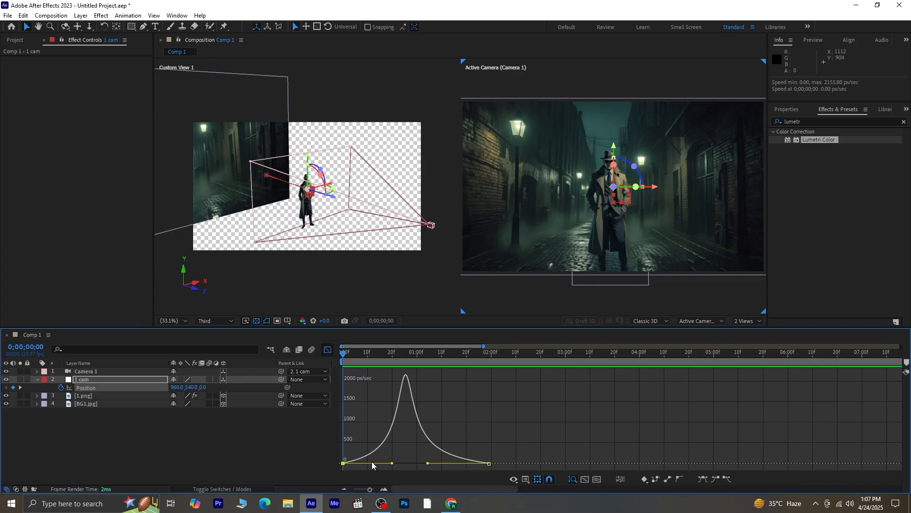
- Shorten the first keyframe's influence so the camera speed peaks at about frame 20, and preview the motion
drag(392, 463, 379, 463)
key(h)
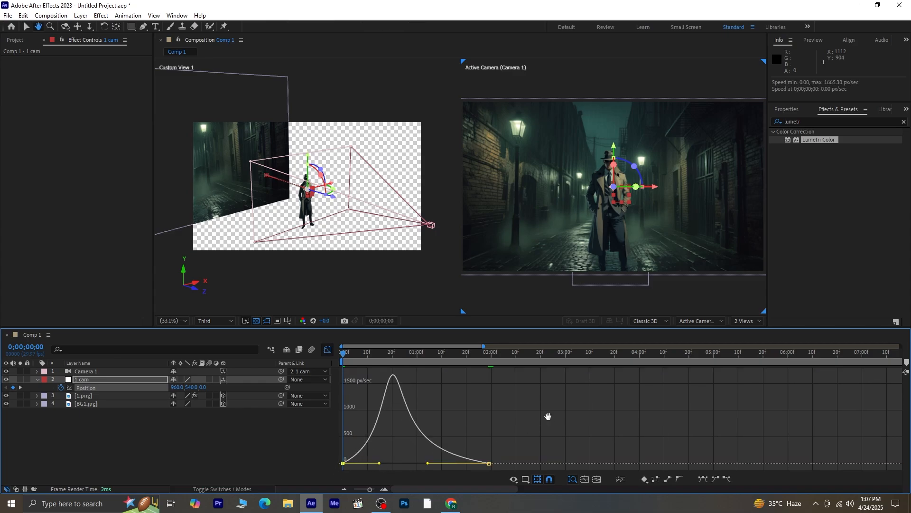
key(space)
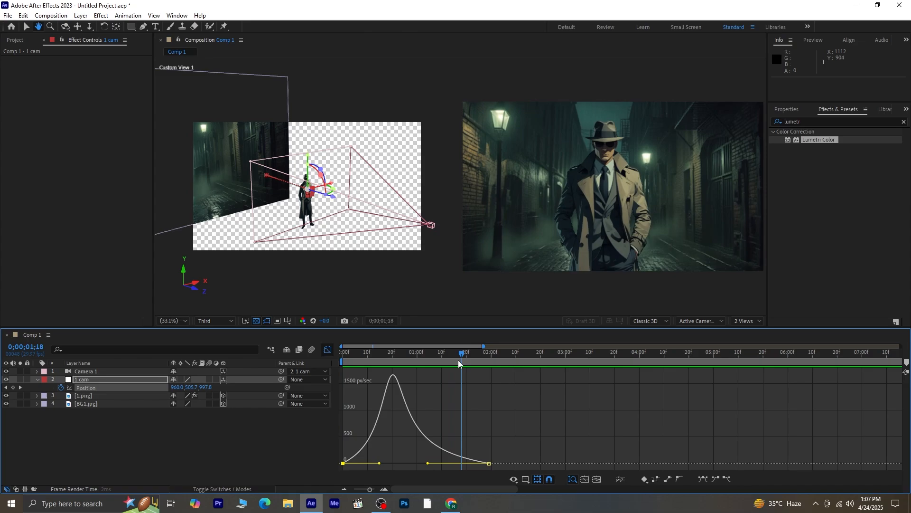
key(v)
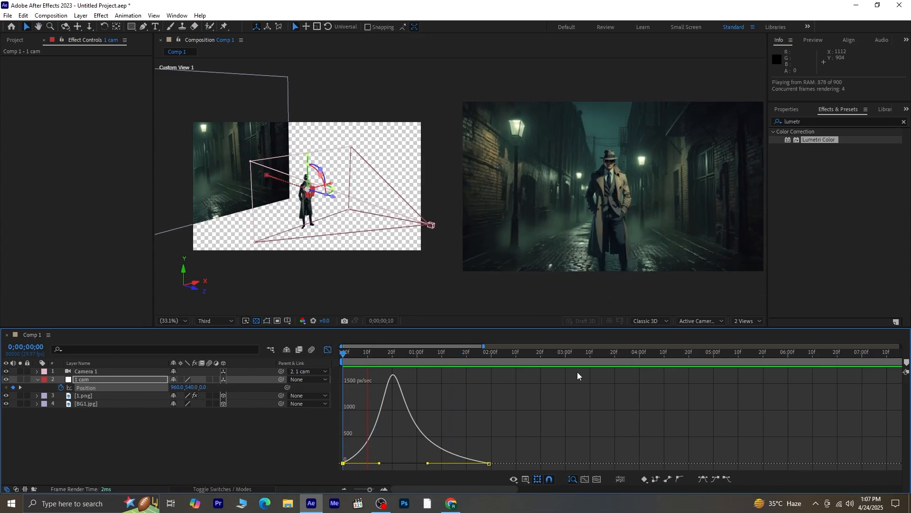
key(space)
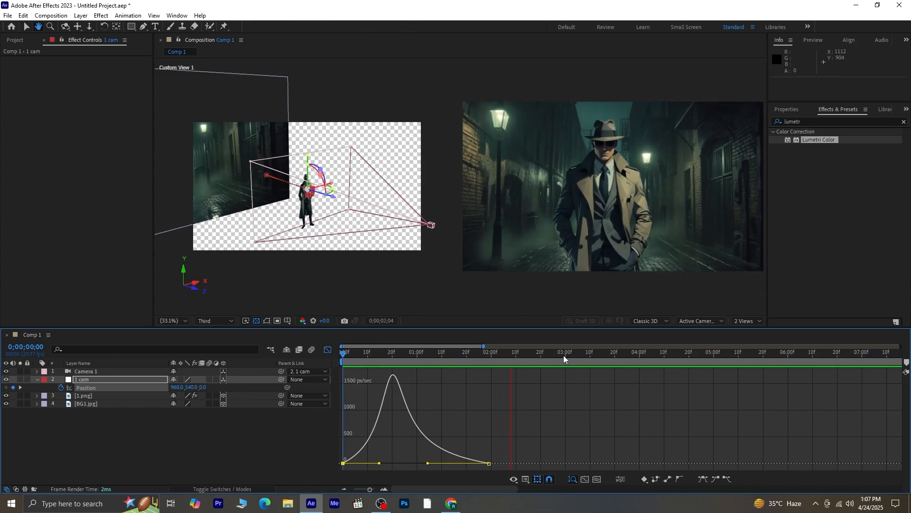
- Close the graph editor, go back to the first frame and collapse the 1 cam layer's properties
click(327, 350)
key(Home)
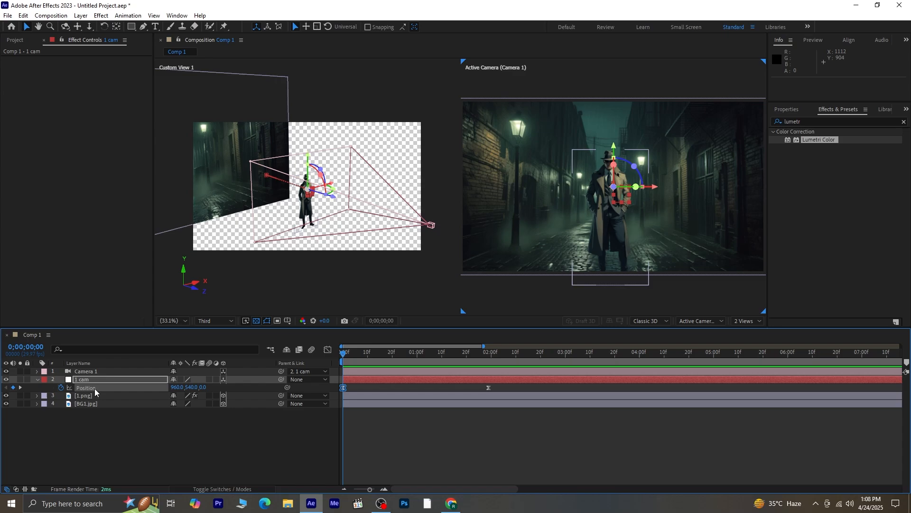
click(37, 383)
click(66, 423)
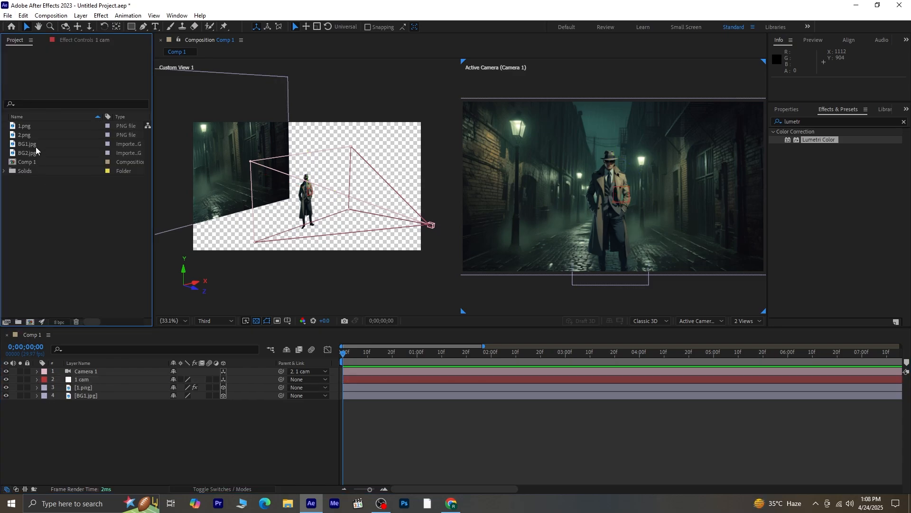
- Add 2.png and BG2.jpg to Comp 1 above all existing layers
click(32, 135)
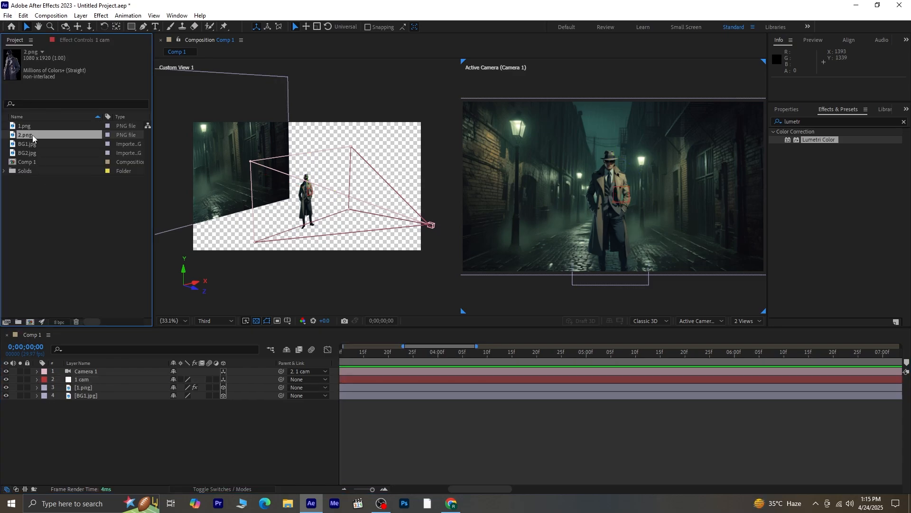
ctrl+click(37, 152)
drag(37, 151, 93, 368)
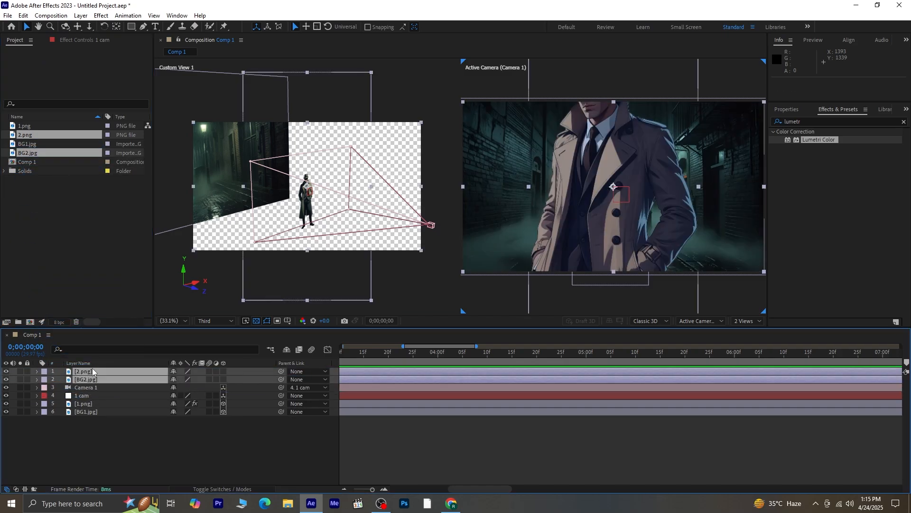
- Duplicate the 1 cam null layer and rename the copy 2 cam
click(102, 395)
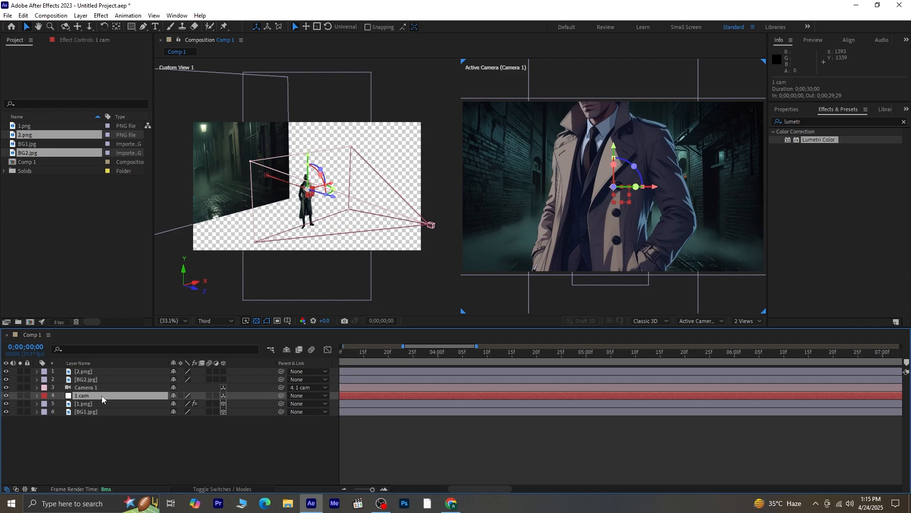
key(ctrl+d)
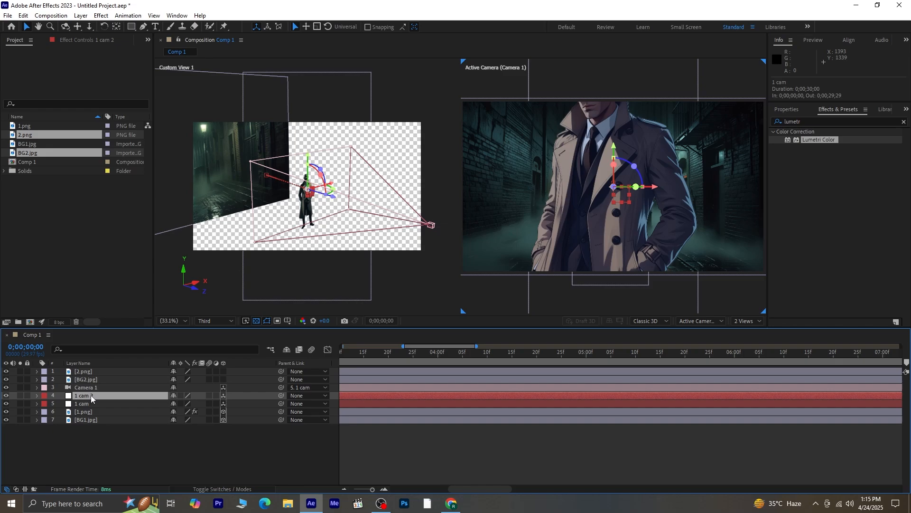
right_click(101, 395)
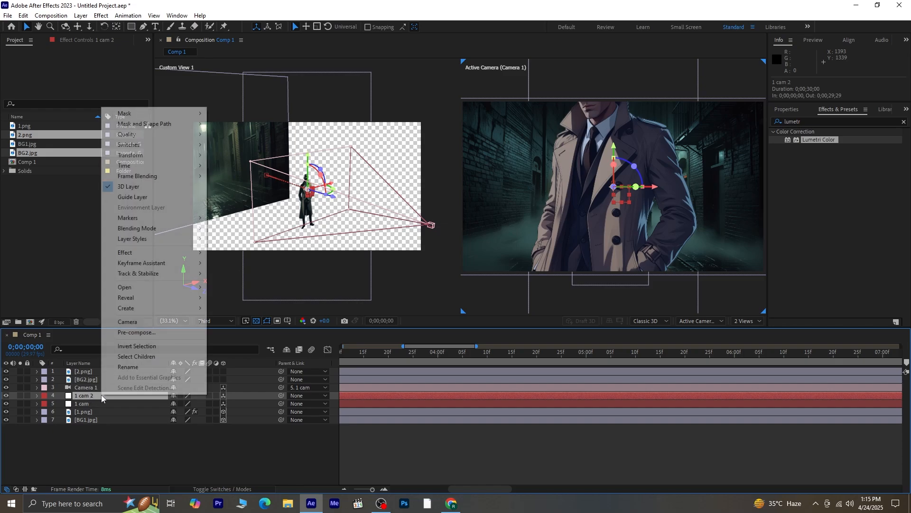
click(139, 369)
text(2)
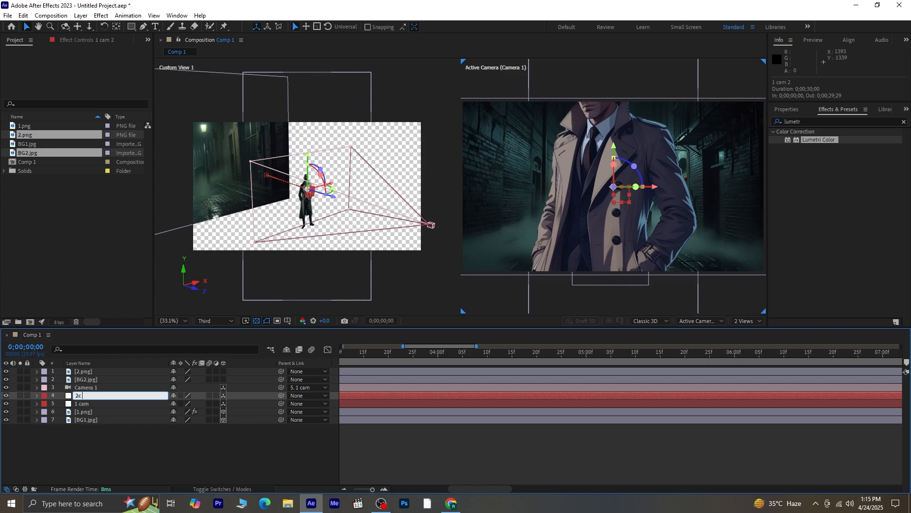
text( cam)
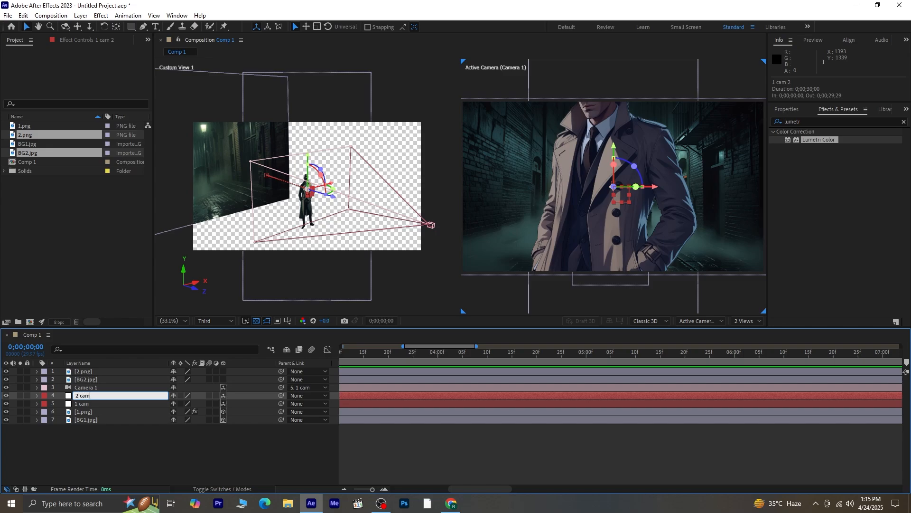
key(Return)
- Parent the 1 cam layer to 2 cam and move 2 cam to the top of the layer stack
click(102, 404)
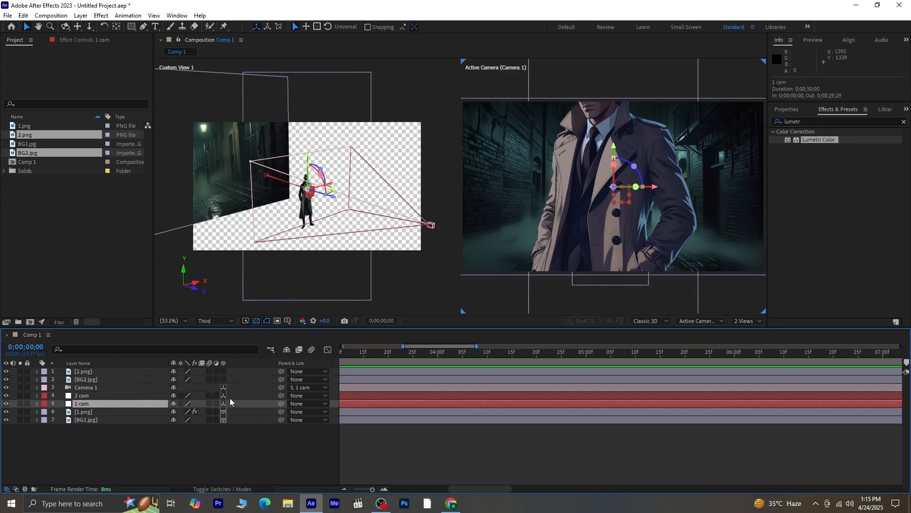
drag(282, 404, 78, 399)
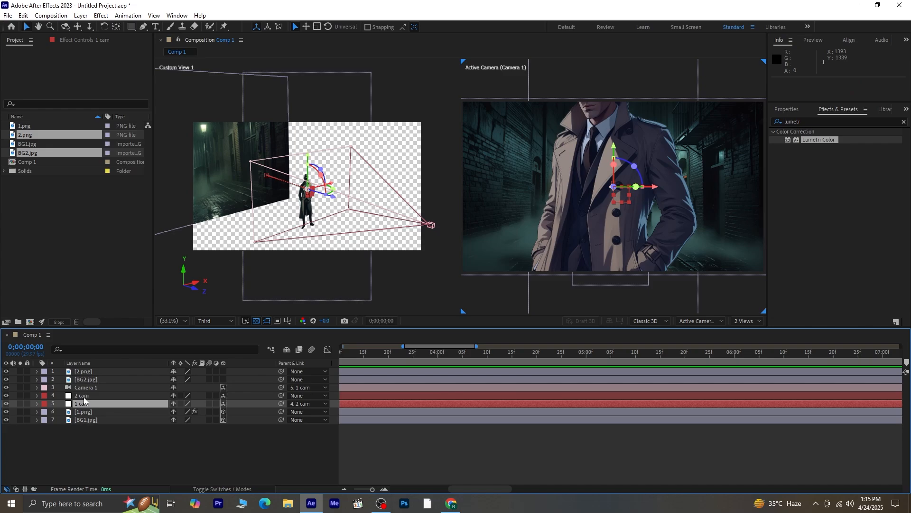
drag(95, 395, 92, 368)
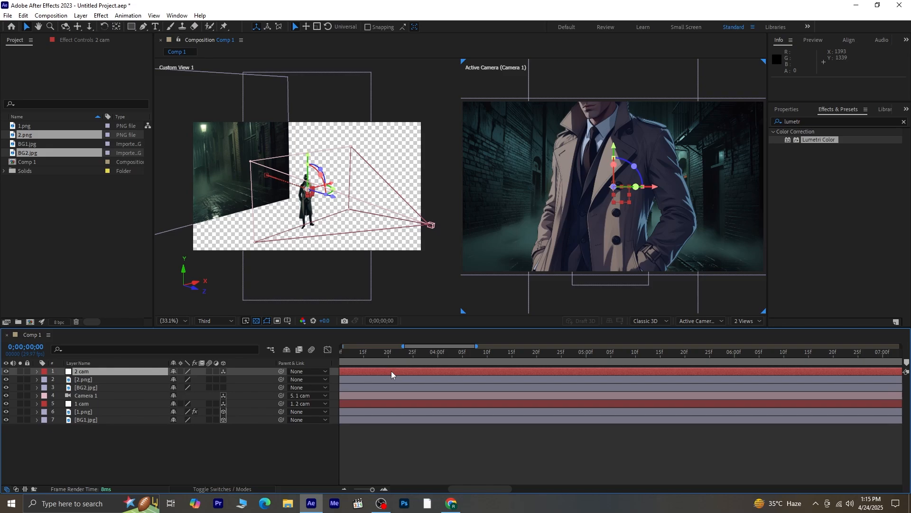
- Reveal the 2 cam layer's position keyframes and delete the second one near two seconds
scroll(391, 371, down, 5)
scroll(391, 371, down, 3)
key(p)
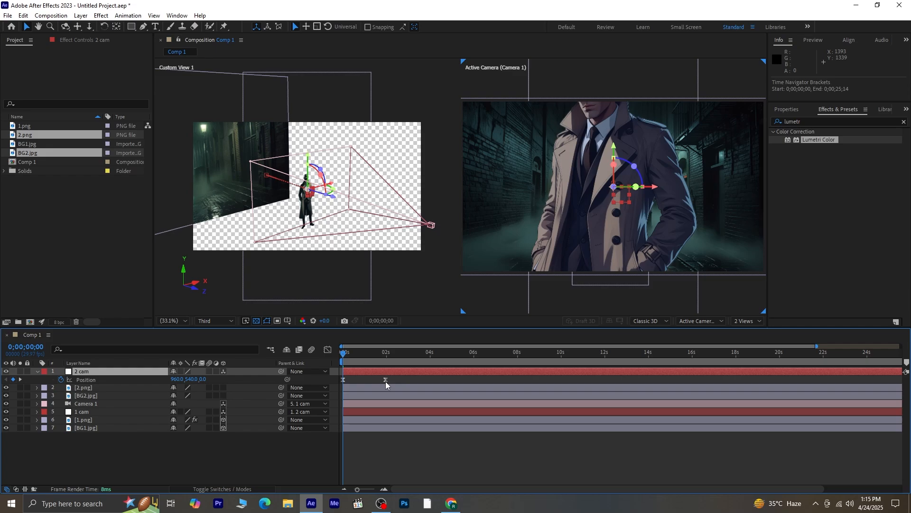
click(386, 380)
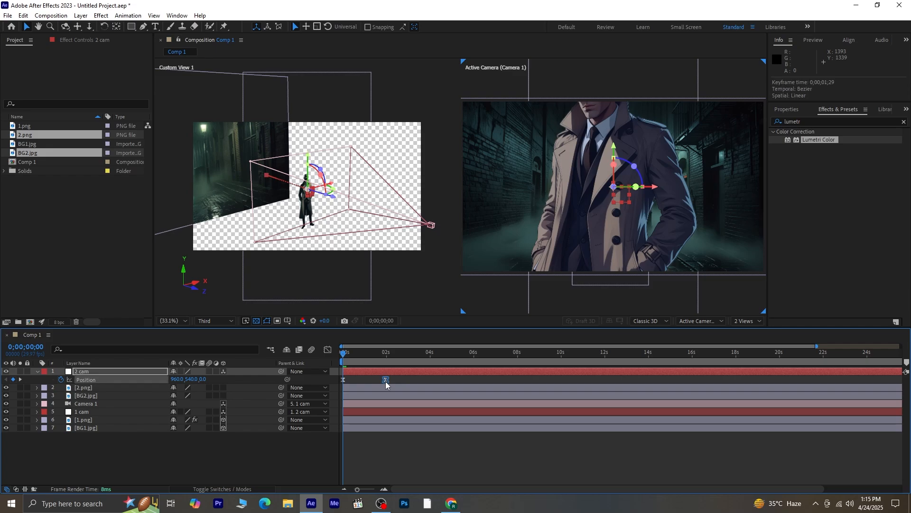
key(Delete)
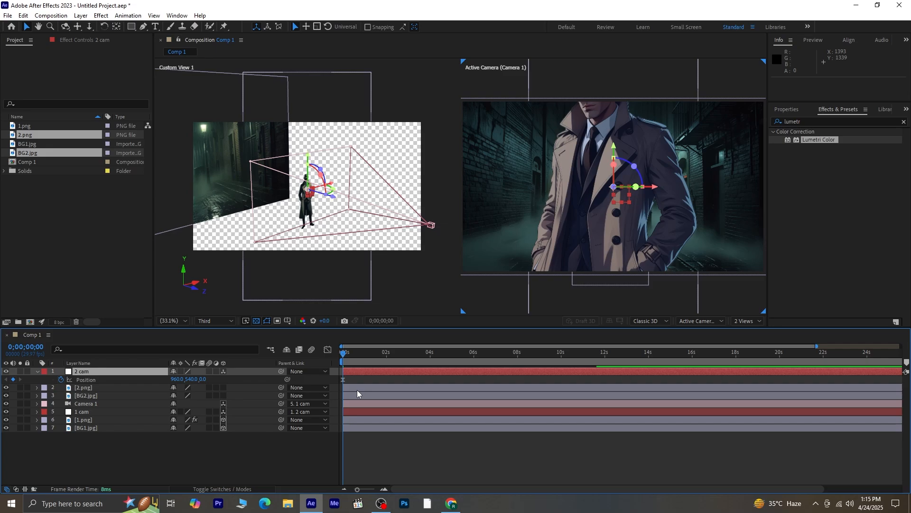
- Shift the 2.png and BG2.jpg layers to start at 0;00;04;11 and the 2 cam layer to start just after three seconds
click(357, 389)
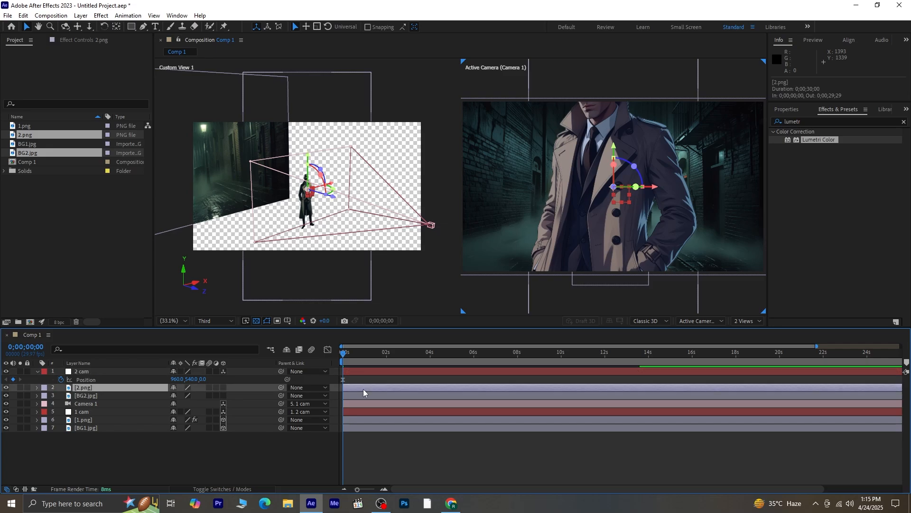
shift+click(362, 395)
drag(377, 395, 463, 392)
drag(405, 371, 487, 371)
click(462, 388)
shift+click(458, 395)
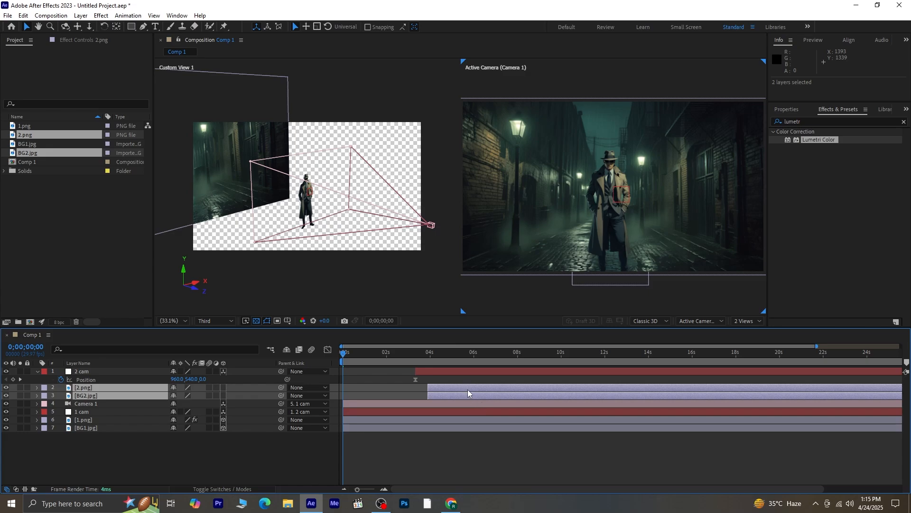
drag(468, 389, 478, 389)
click(400, 460)
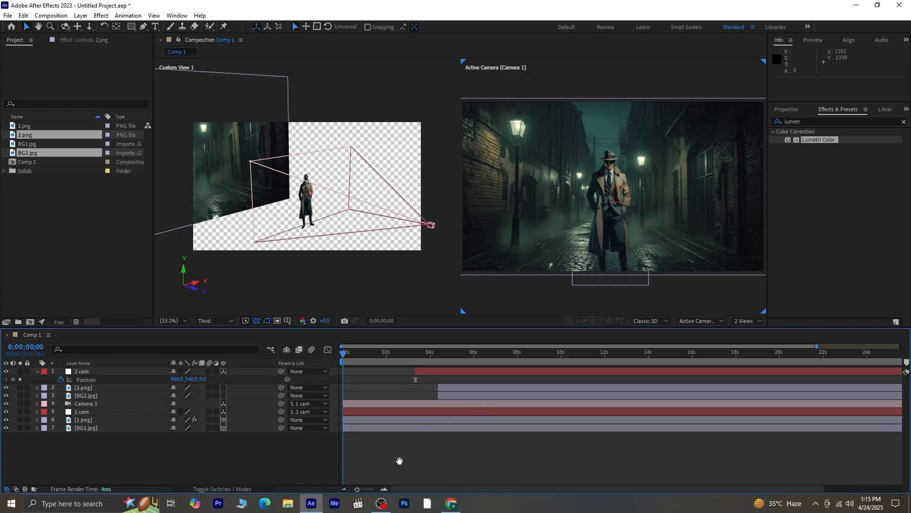
- Preview the first camera move and shift the 2 cam layer earlier to start at 0;00;02;24
key(space)
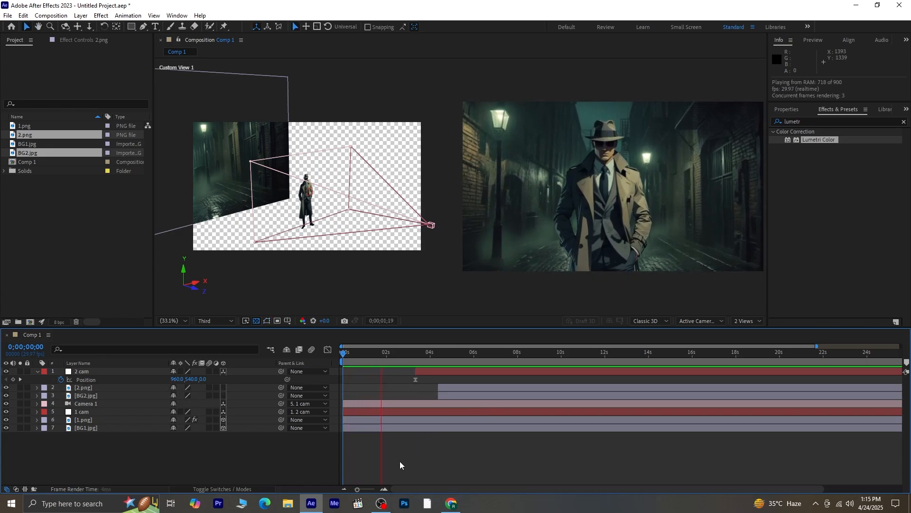
key(space)
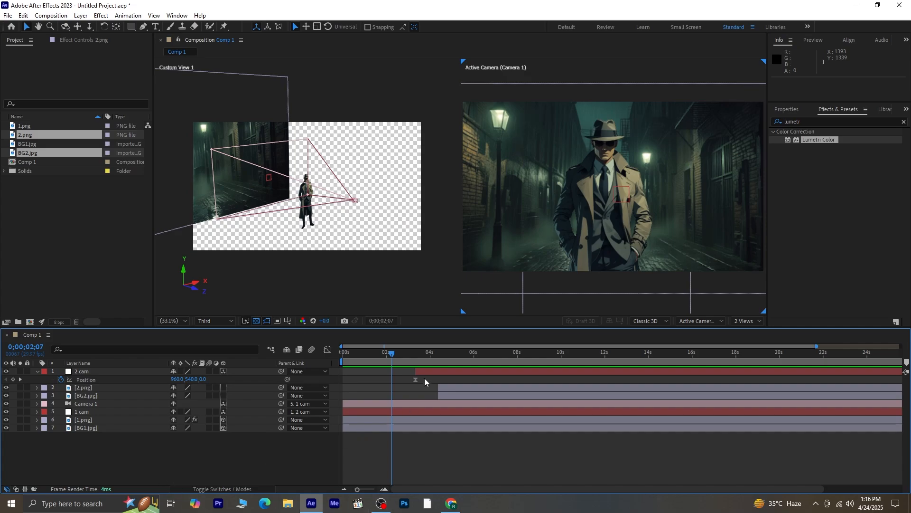
drag(429, 371, 418, 371)
key(space)
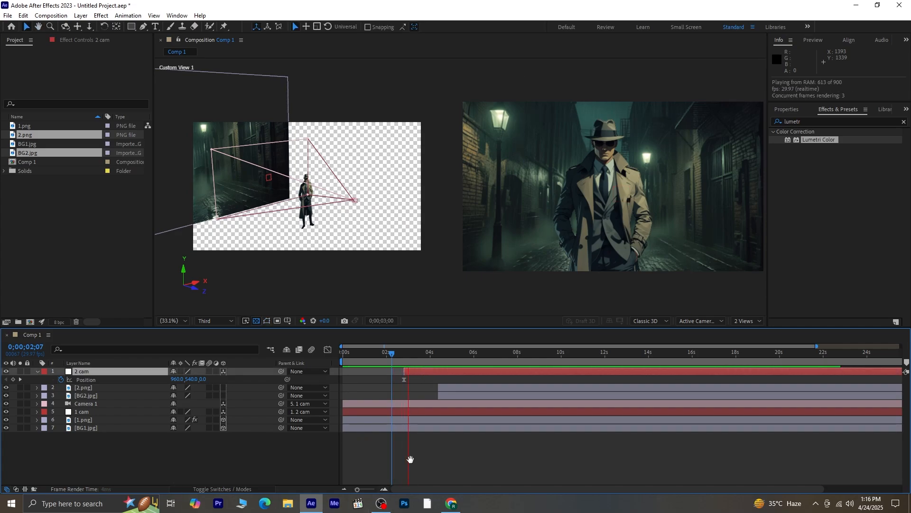
key(space)
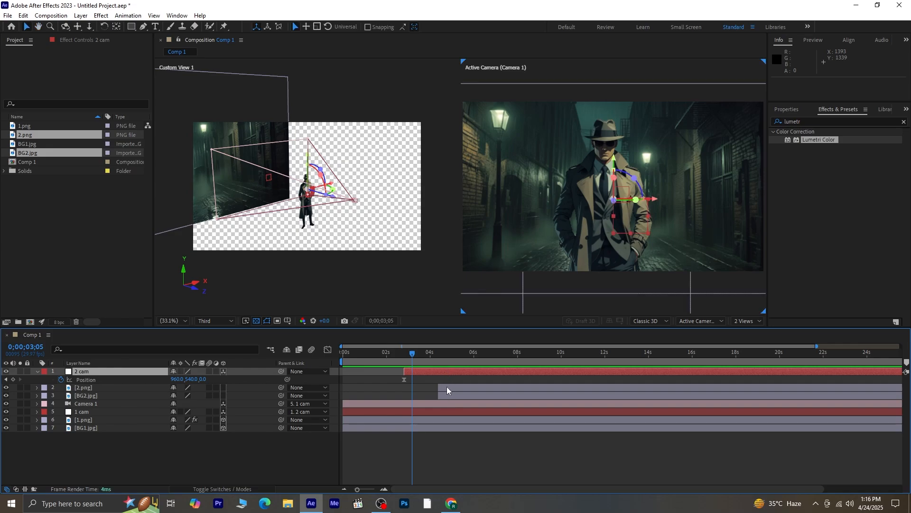
- Make 2.png and BG2.jpg 3D layers and set the current time to 0;00;04;29
drag(224, 388, 224, 397)
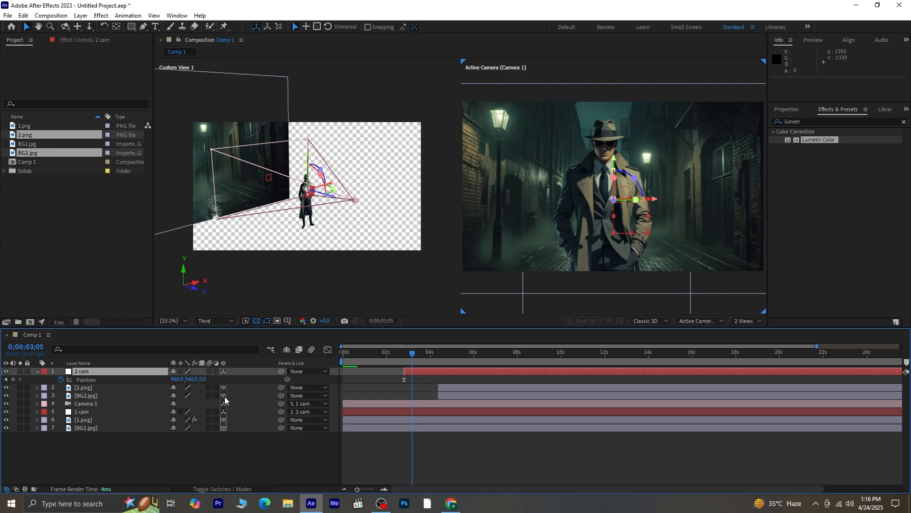
drag(409, 354, 454, 388)
click(457, 386)
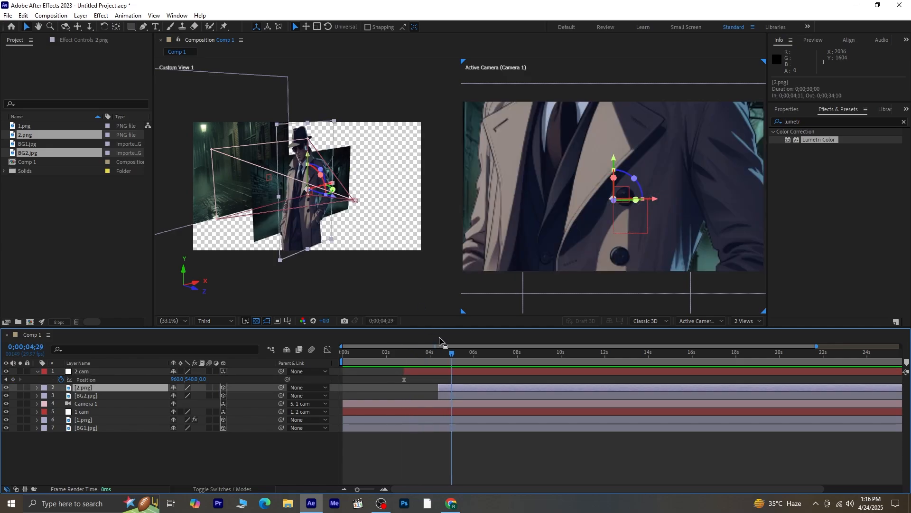
- Push the BG2.jpg layer far back in depth, to a Z position beyond 4702
click(104, 396)
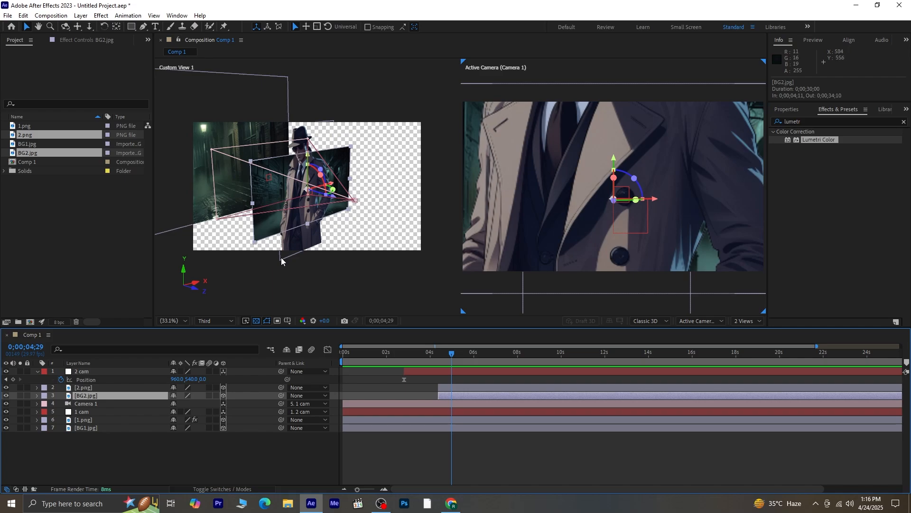
key(p)
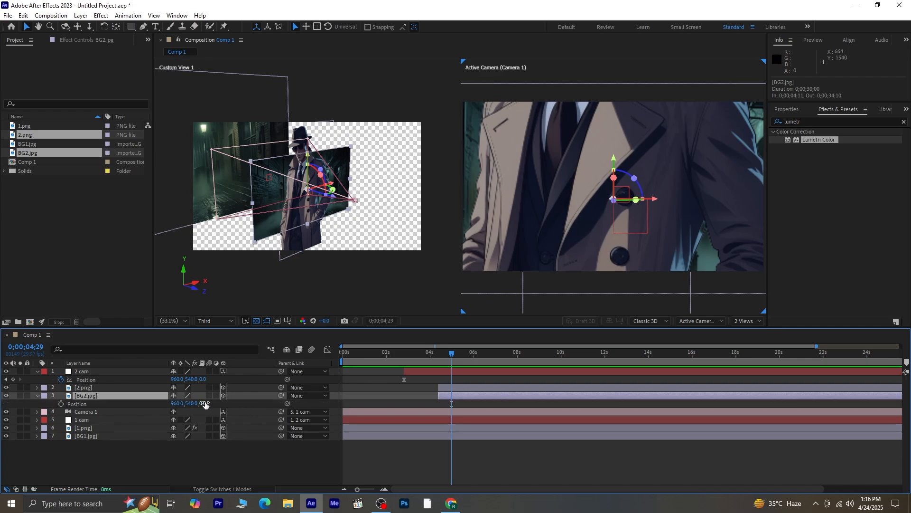
drag(205, 403, 779, 402)
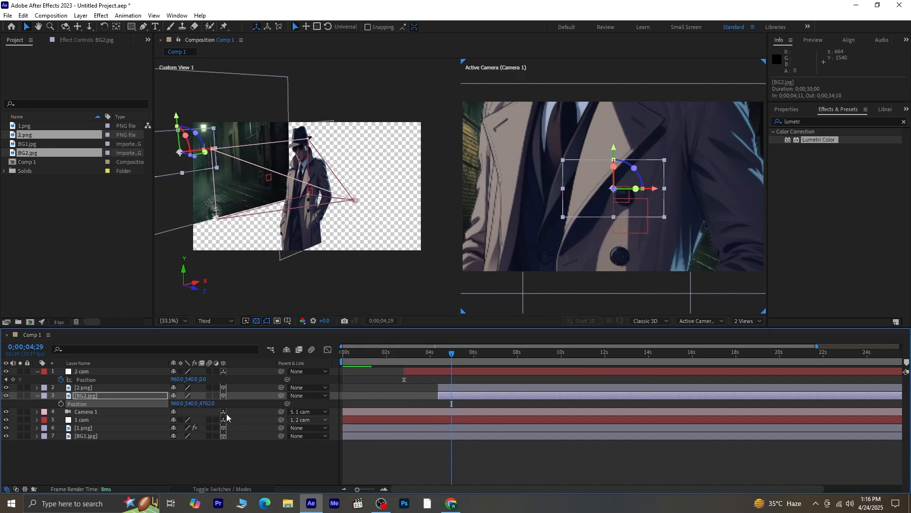
drag(208, 404, 369, 399)
- Scale the BG2.jpg layer up to 412% so it fills the camera view
key(s)
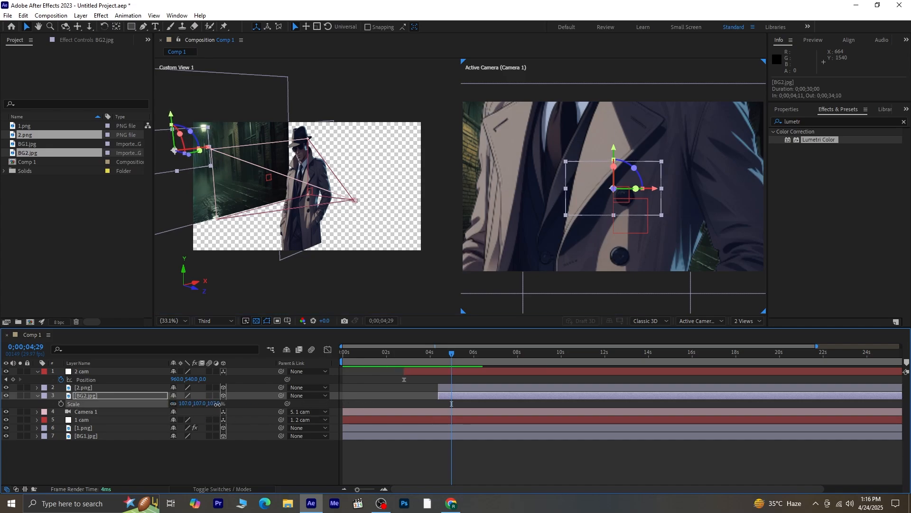
drag(186, 403, 358, 405)
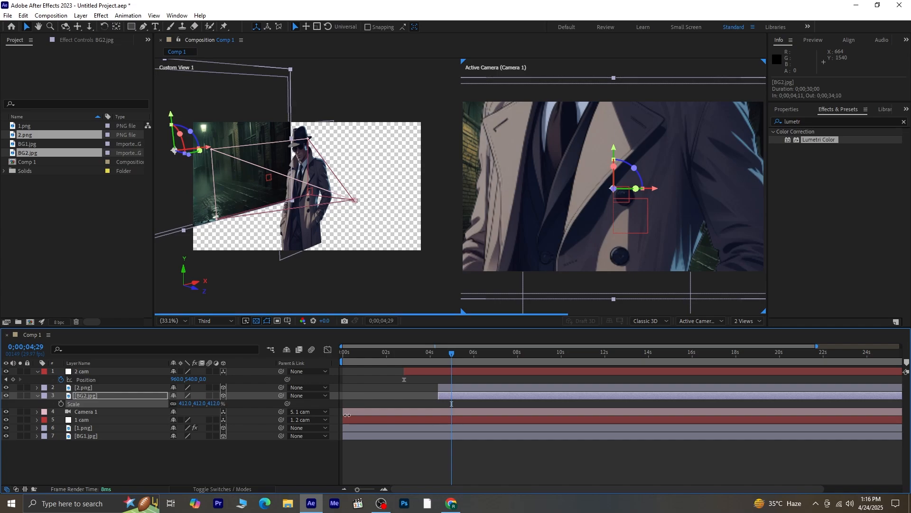
click(141, 454)
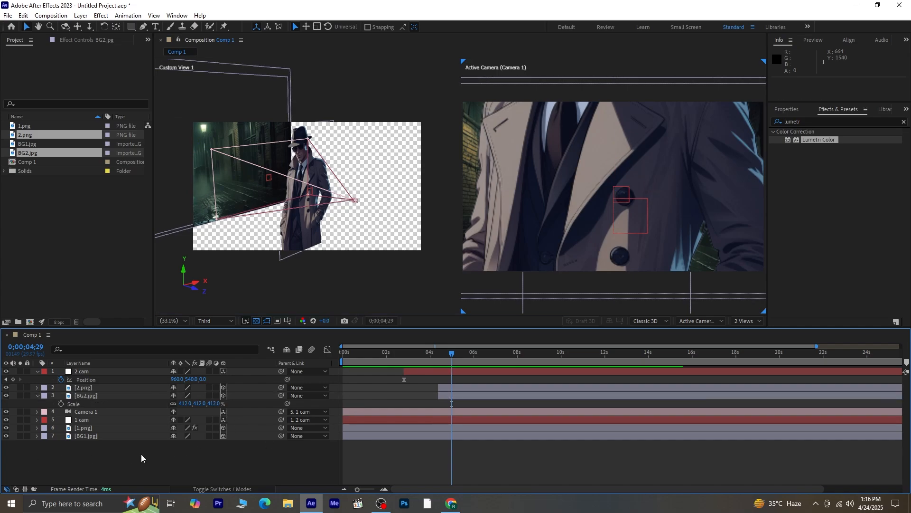
- Collapse the BG2.jpg properties and scale the 2.png detective down to 24%
click(101, 389)
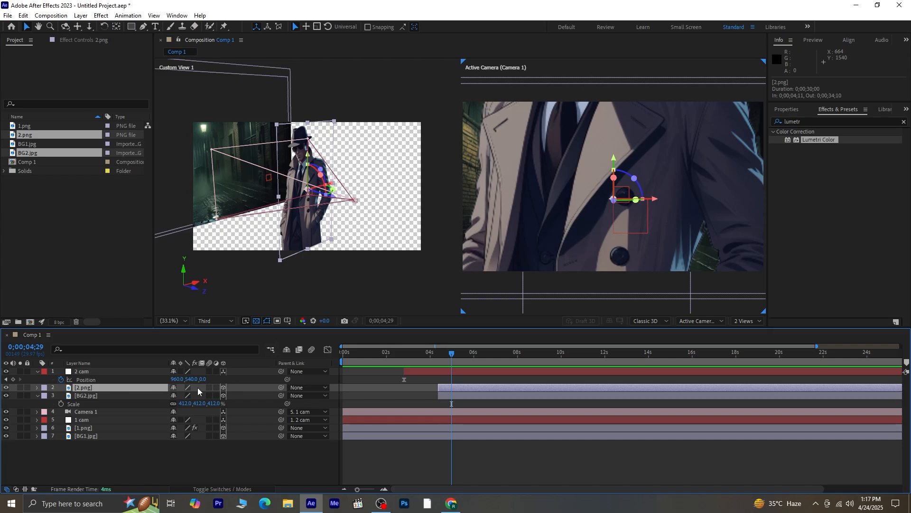
click(37, 395)
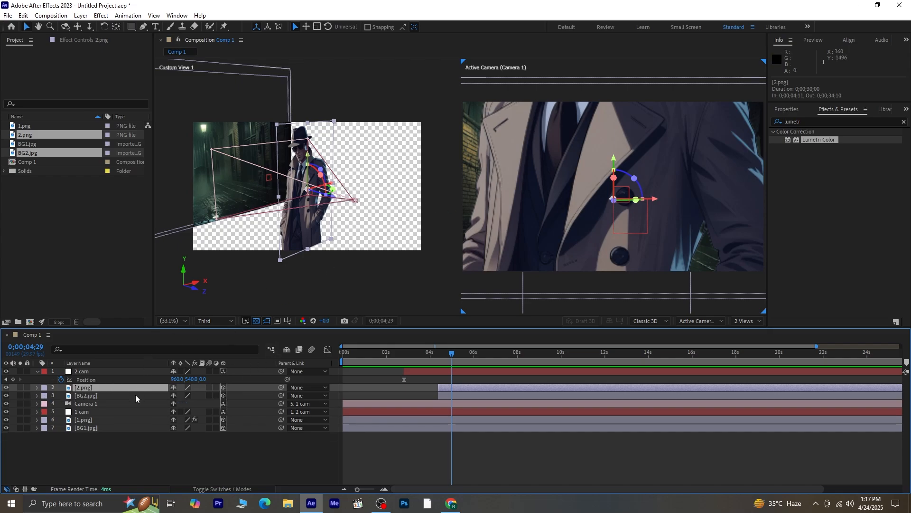
key(s)
drag(206, 395, 180, 400)
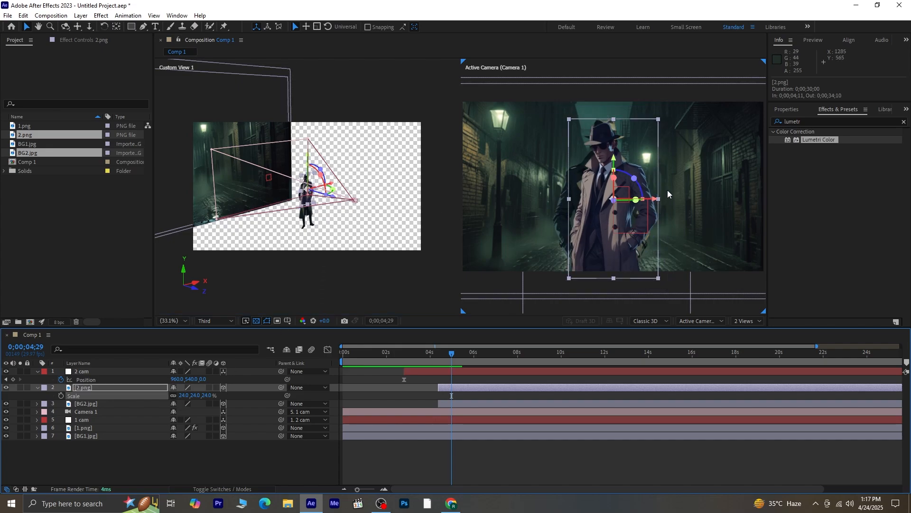
- Move the 2.png detective beside the first one, to position 1358.7, 594.6, 0.0
drag(656, 200, 783, 206)
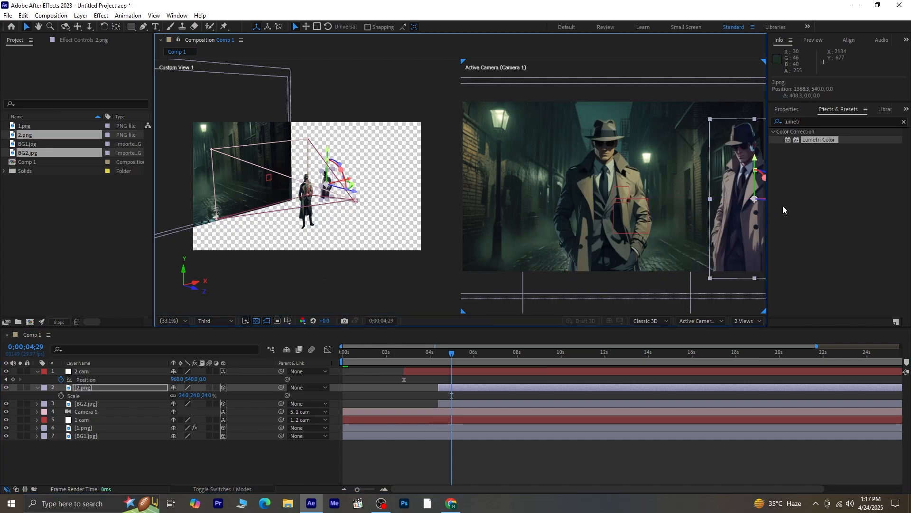
key(space)
mouse_move(670, 199)
mouse_down()
mouse_move(648, 198)
mouse_move(661, 193)
mouse_up()
key(space)
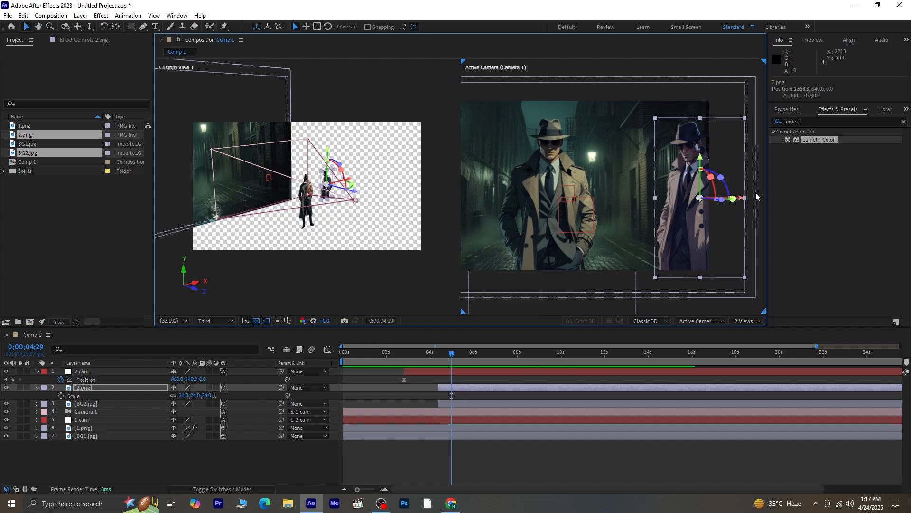
drag(743, 198, 739, 198)
drag(697, 179, 697, 197)
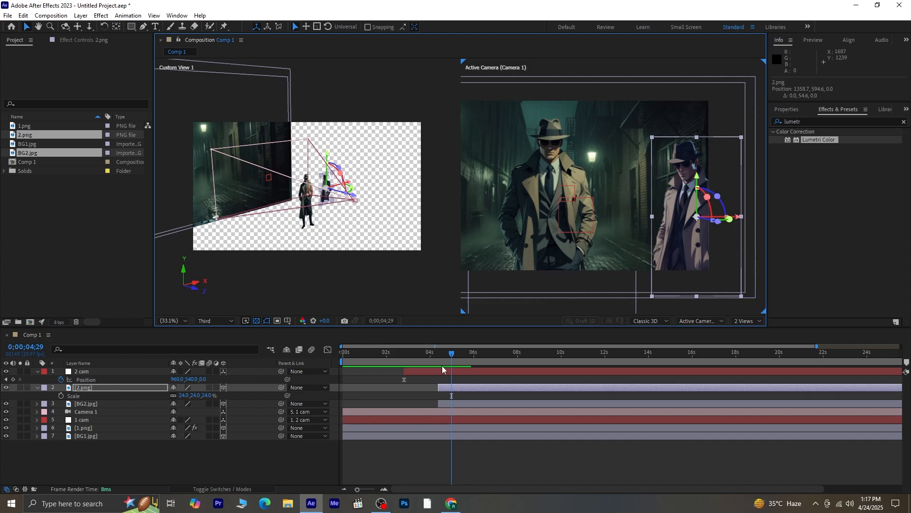
- Keyframe the 2 cam null at 0;00;05;01 to position 1421.0, 540.0, 404.0 so the camera moves toward the second detective
drag(446, 355, 403, 373)
click(407, 374)
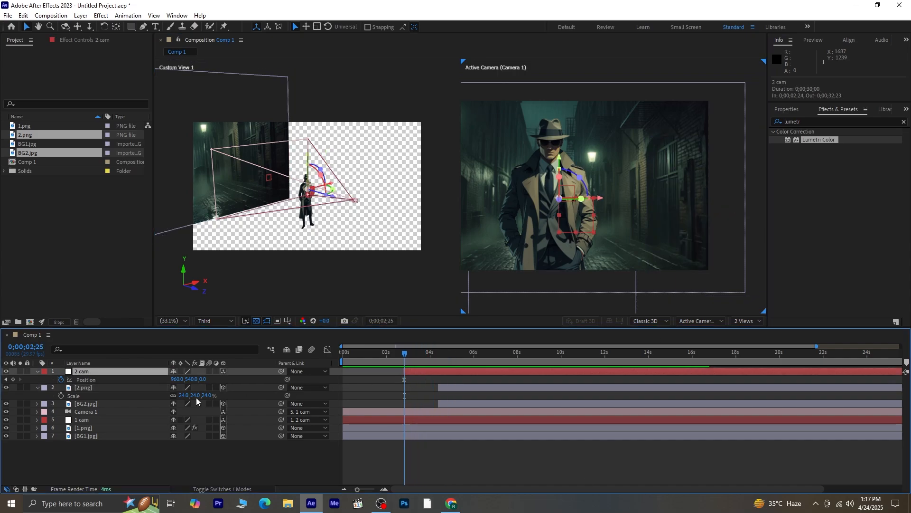
drag(408, 345, 453, 382)
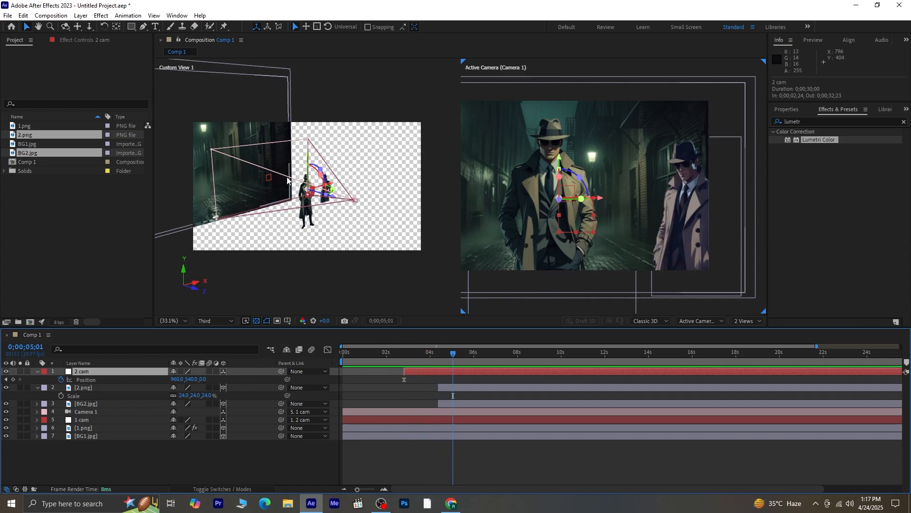
drag(266, 192, 317, 197)
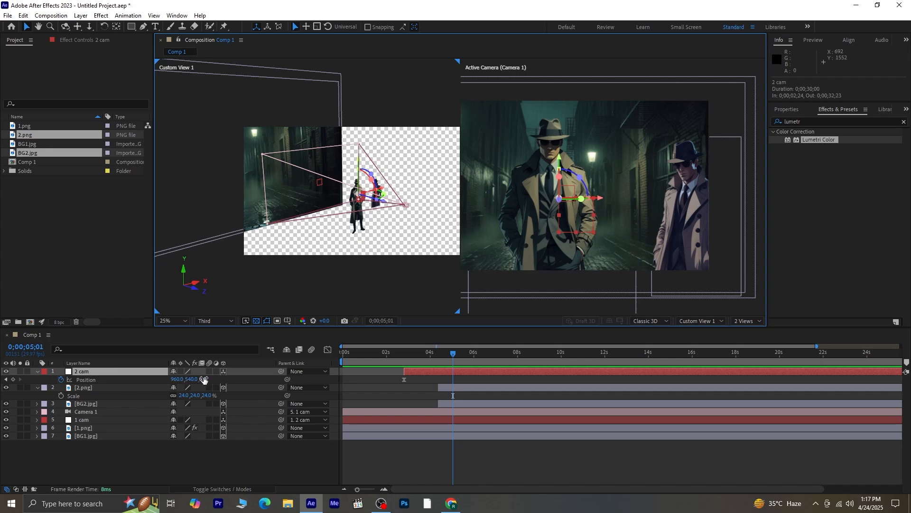
drag(205, 378, 441, 354)
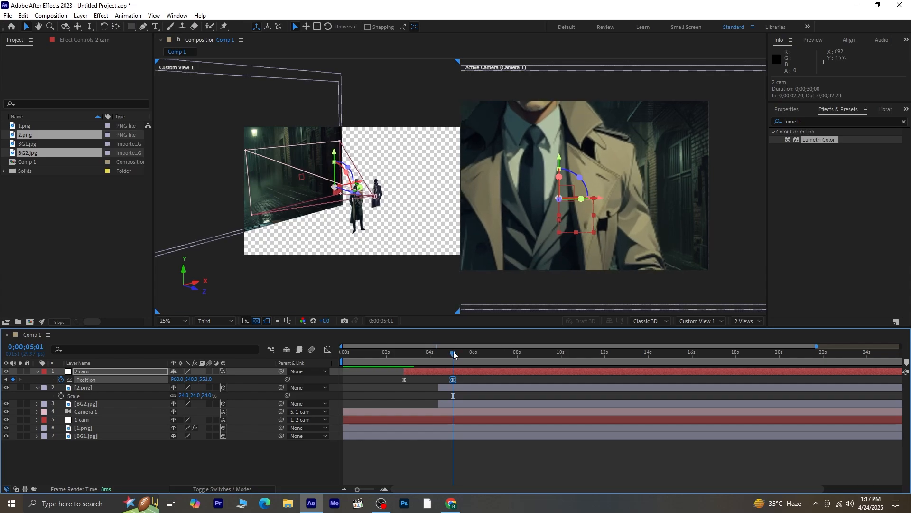
key(ctrl+z)
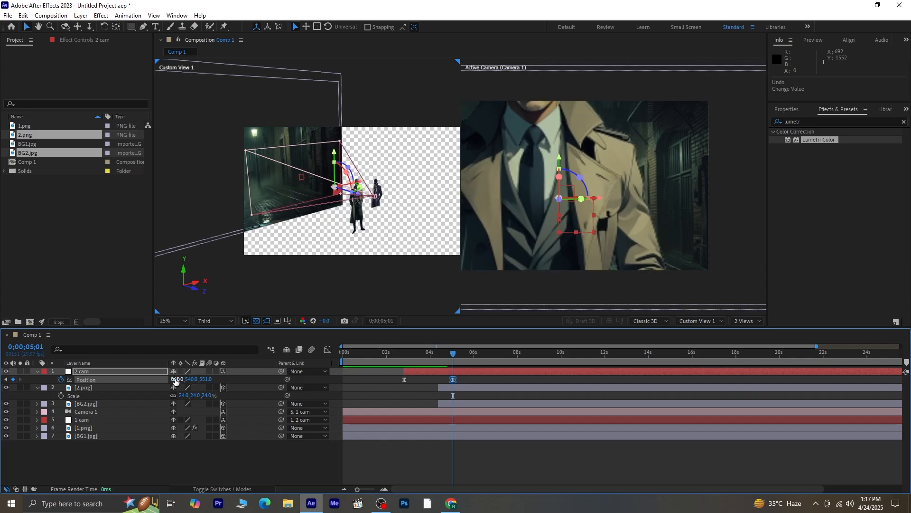
drag(175, 380, 392, 379)
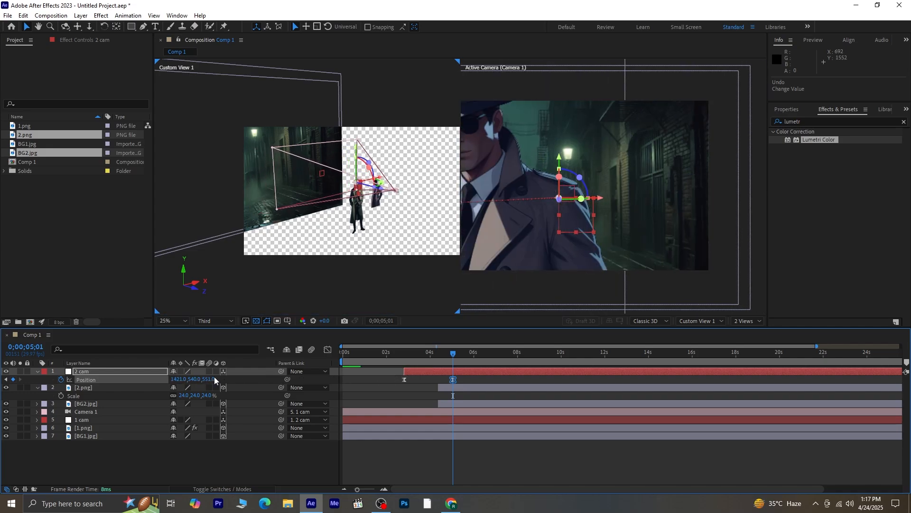
drag(214, 379, 154, 394)
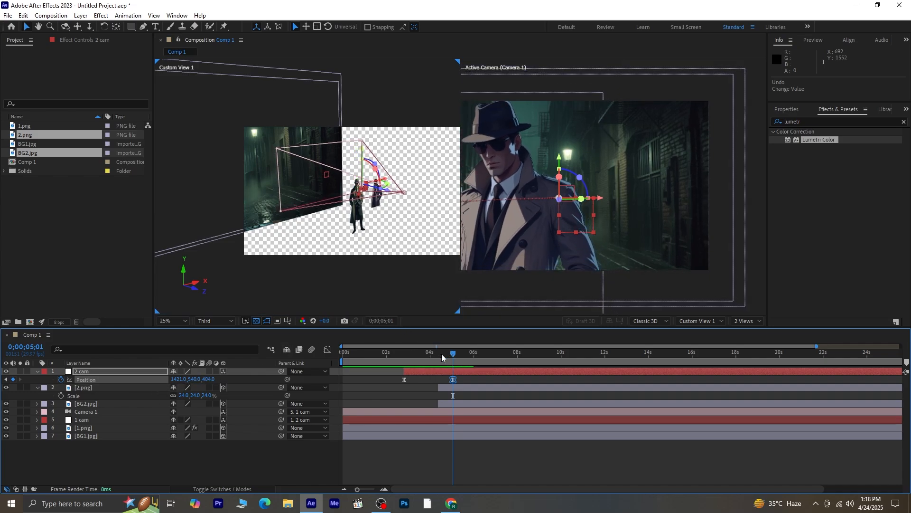
- Preview the 2 cam move and compare the frames at its two position keyframes
drag(441, 354, 406, 362)
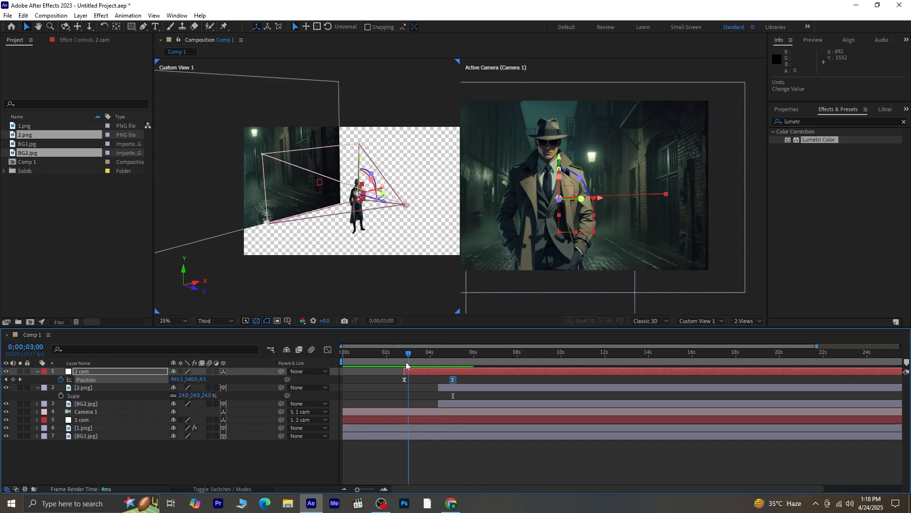
key(space)
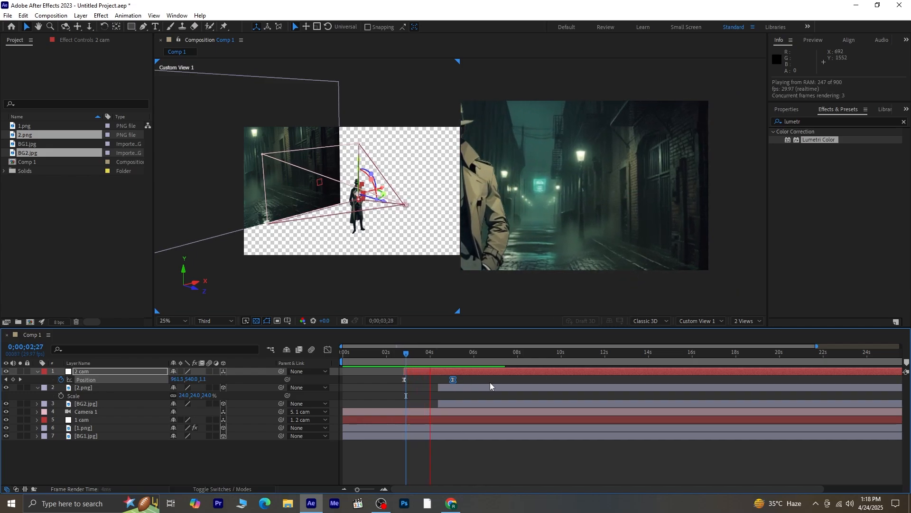
click(445, 354)
drag(450, 358, 454, 367)
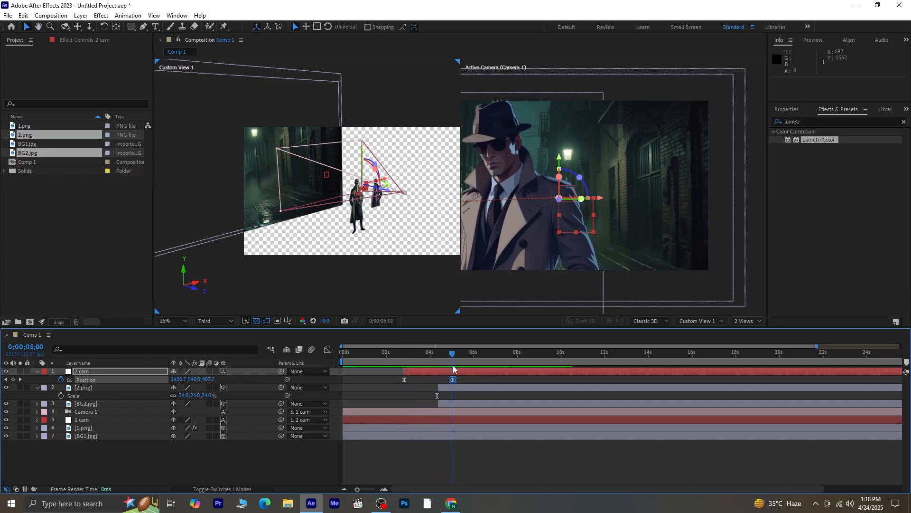
click(7, 379)
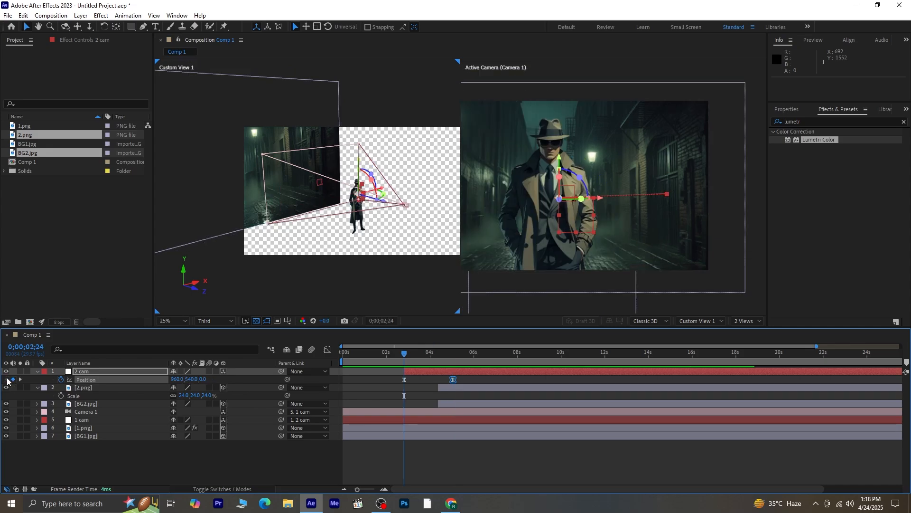
click(20, 379)
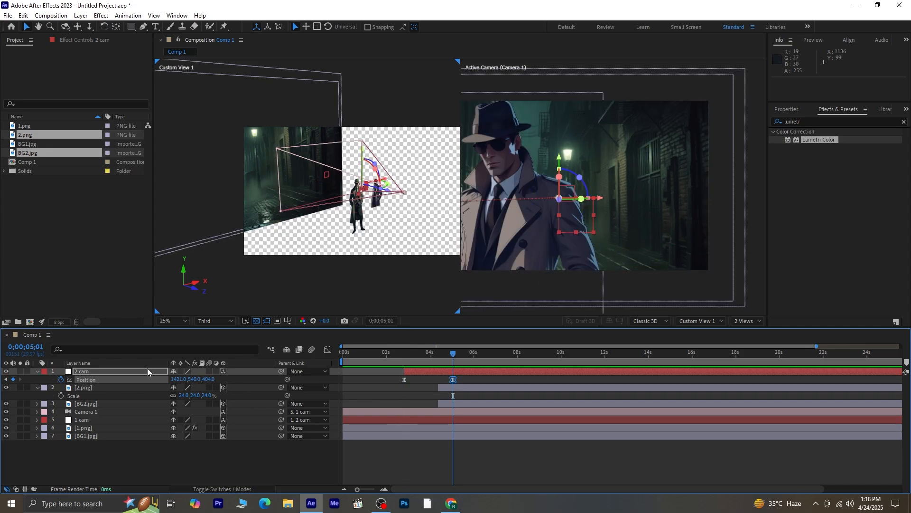
- Scale the 2.png detective to 16% and move it to position 1443.5, 547.9, 0.0 within the camera frame
click(83, 403)
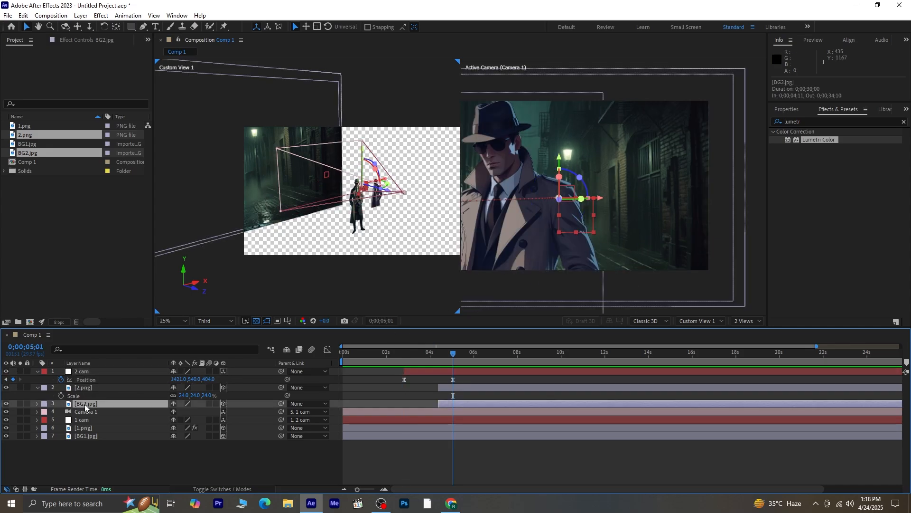
click(103, 388)
drag(208, 395, 205, 395)
drag(558, 245, 619, 241)
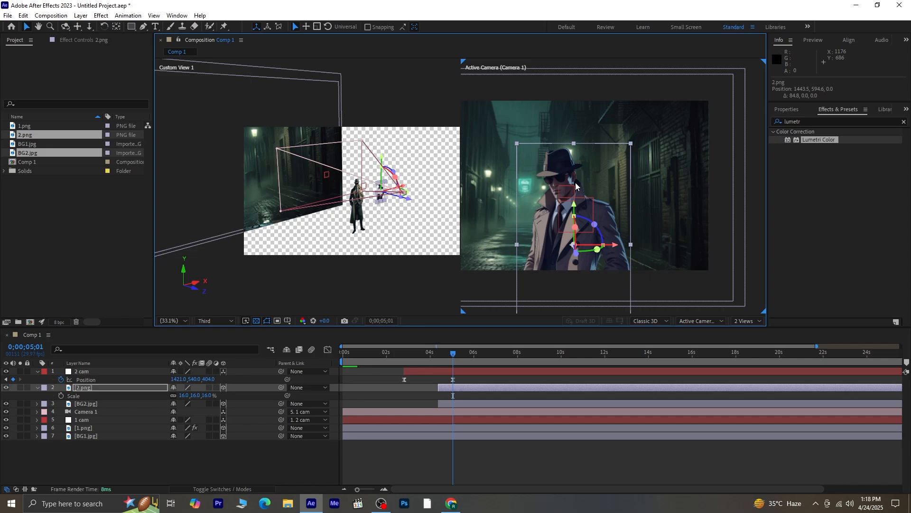
drag(573, 209, 570, 173)
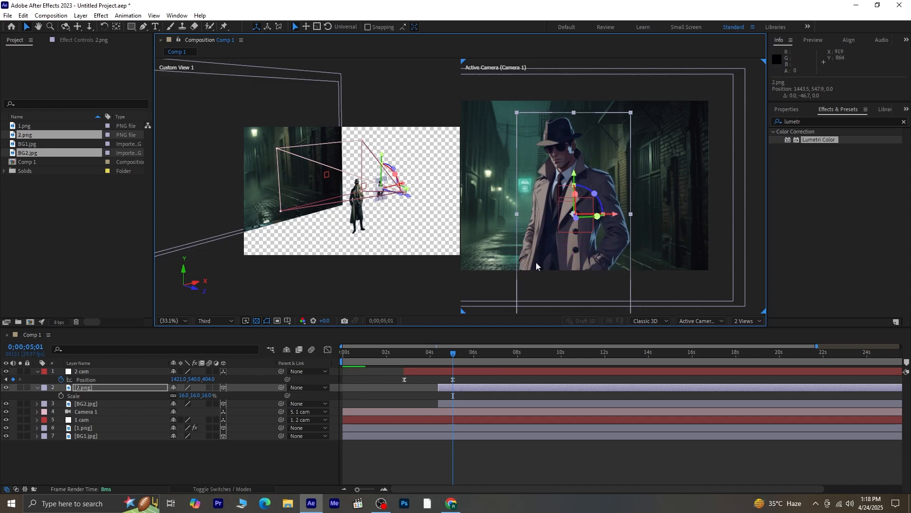
- Keyframe the BG1.jpg opacity from 100% at 0;00;04;11 to 23% at 0;00;05;12
click(84, 371)
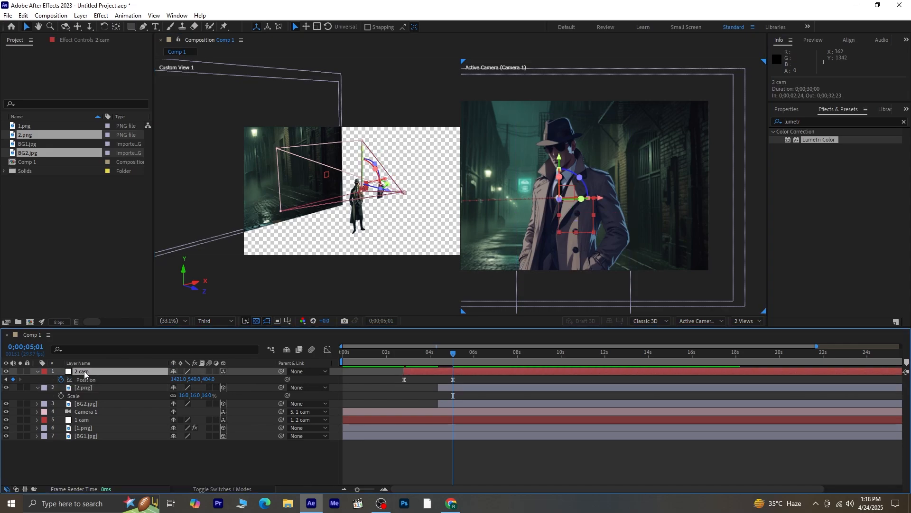
mouse_move(453, 357)
mouse_down()
mouse_move(428, 354)
mouse_move(437, 354)
mouse_up()
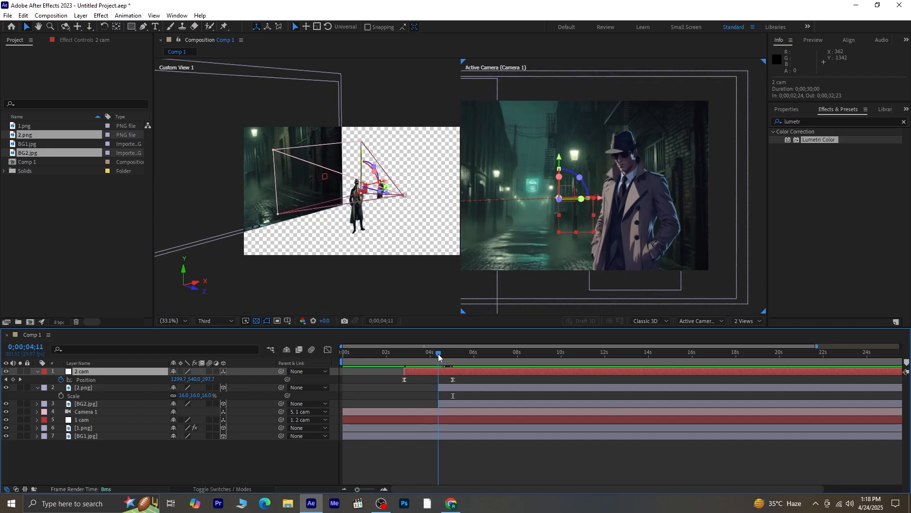
click(96, 436)
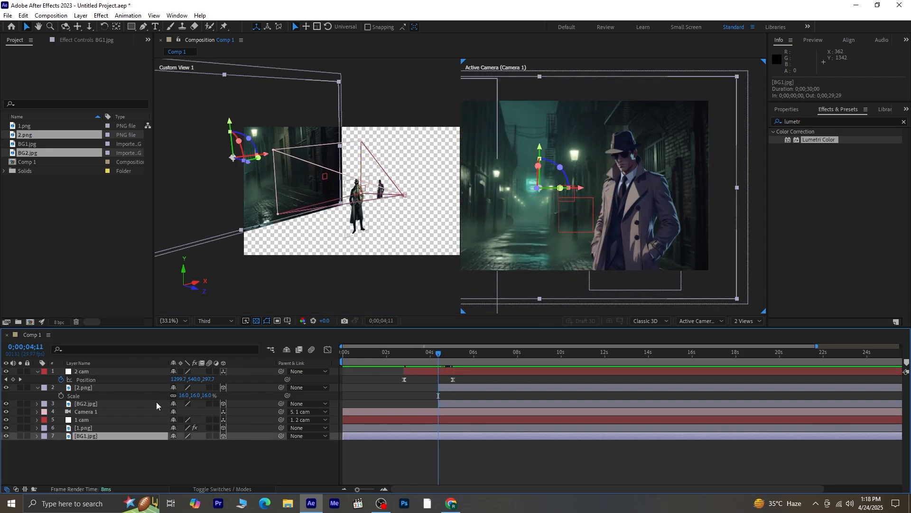
key(t)
click(60, 443)
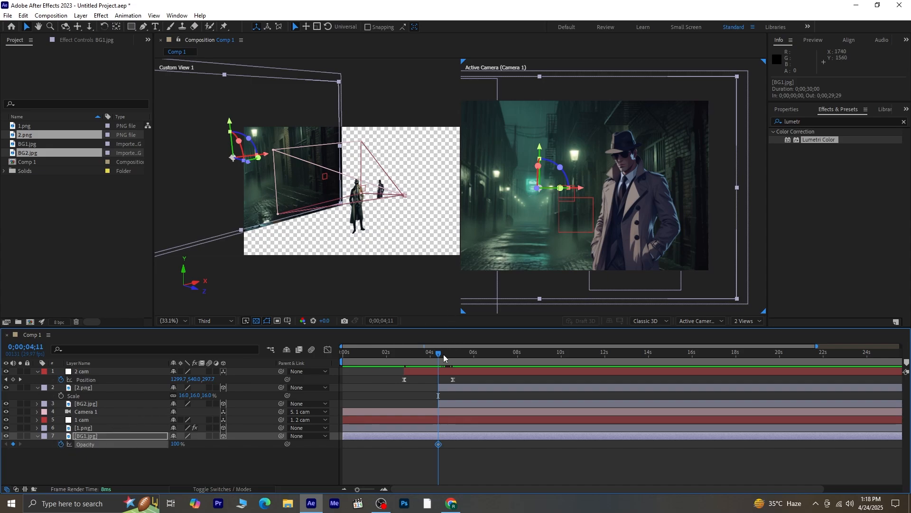
drag(443, 354, 460, 377)
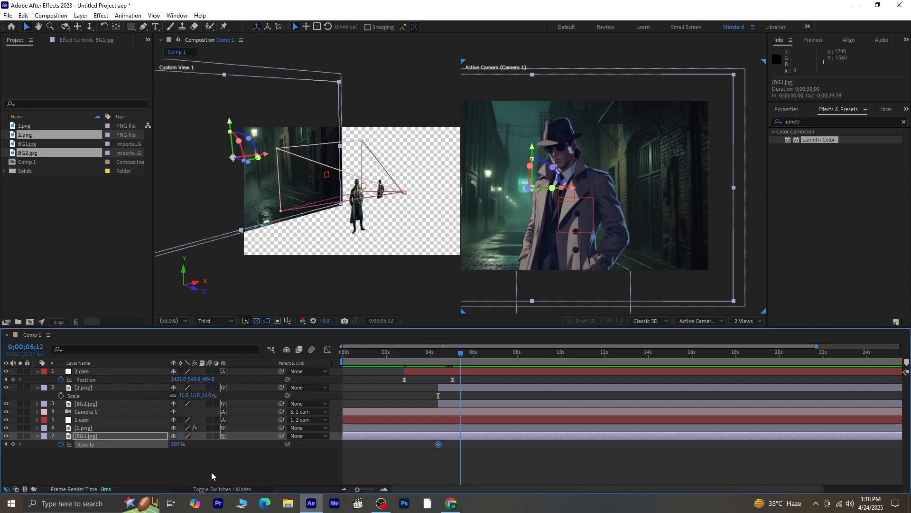
drag(174, 447, 29, 453)
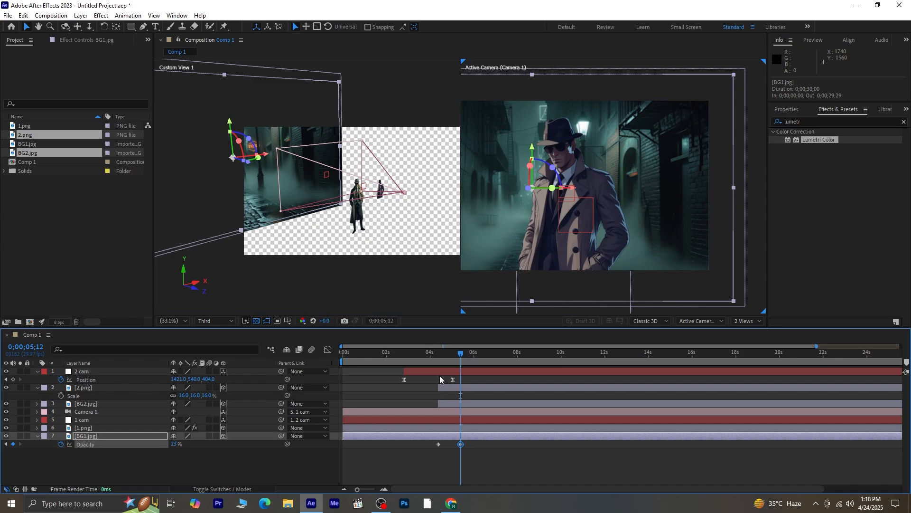
- Play back the full camera animation from the first frame to check the pause between the two camera moves
drag(460, 353, 267, 393)
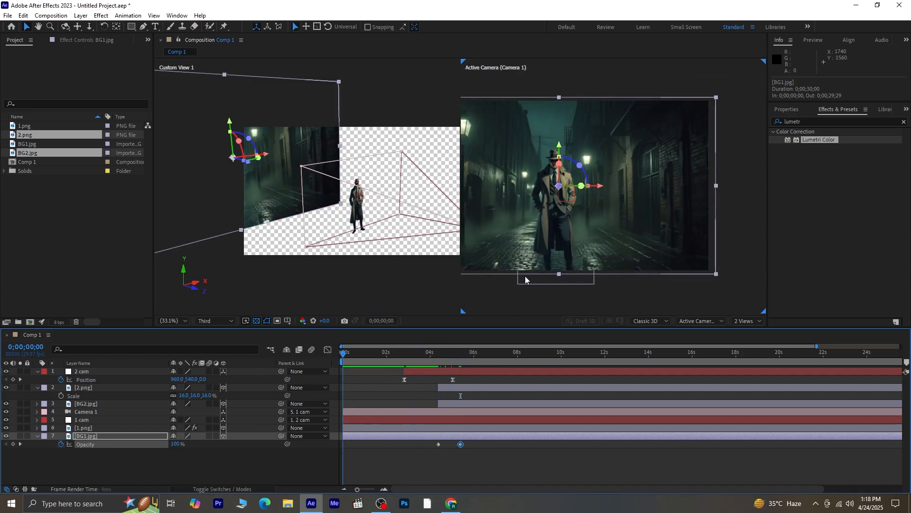
click(605, 293)
click(166, 320)
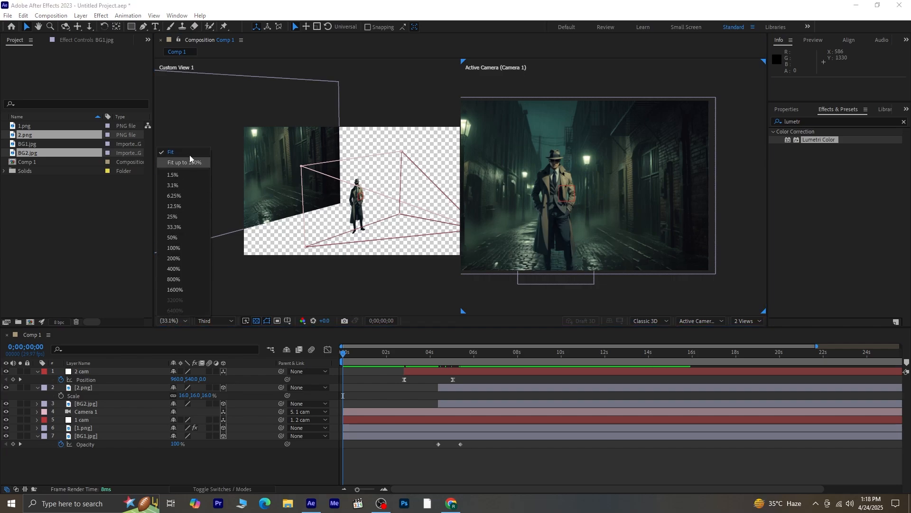
click(191, 150)
key(space)
drag(534, 224, 585, 225)
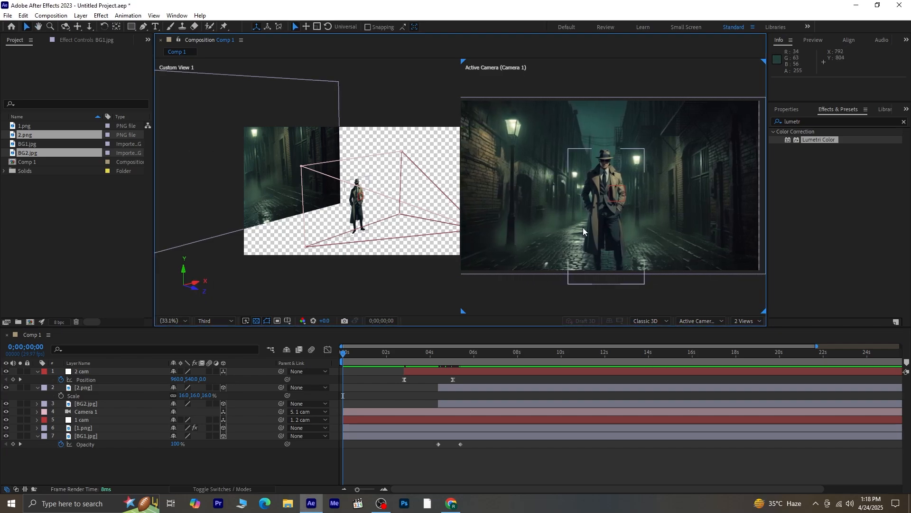
key(space)
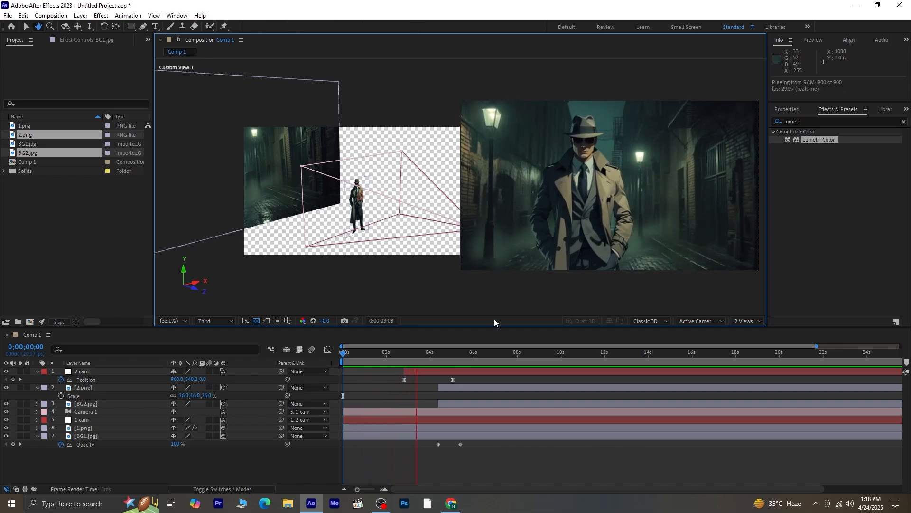
key(space)
key(Home)
key(space)
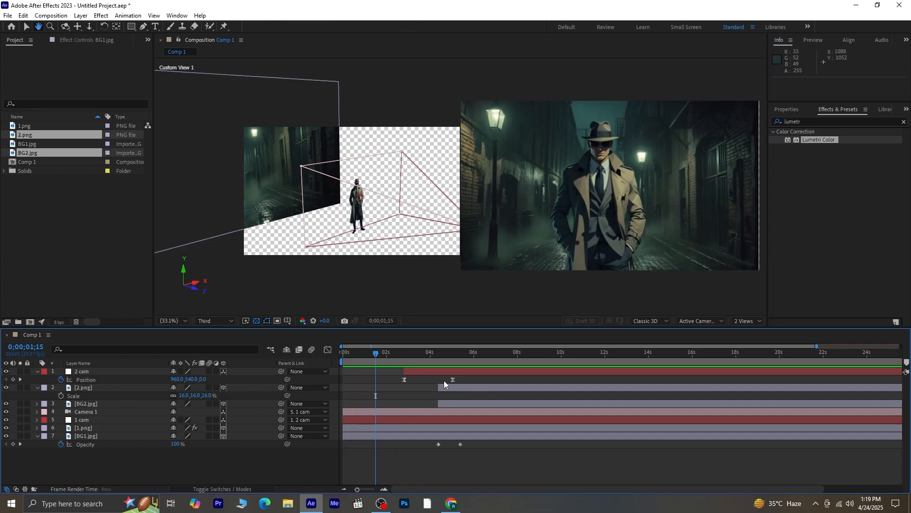
key(space)
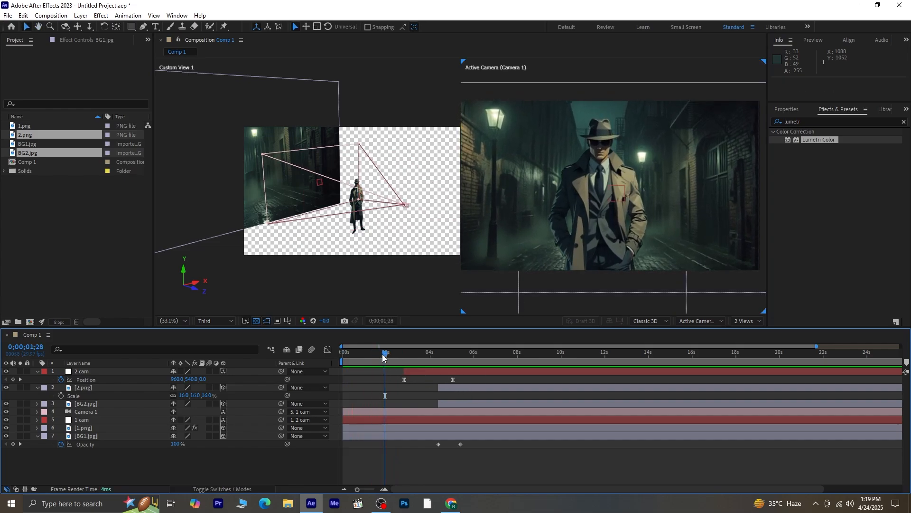
key(Home)
key(space)
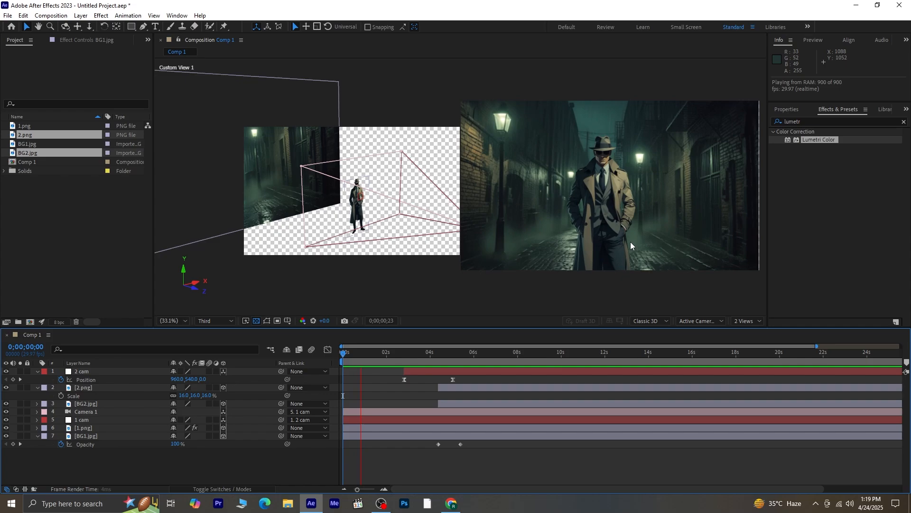
key(space)
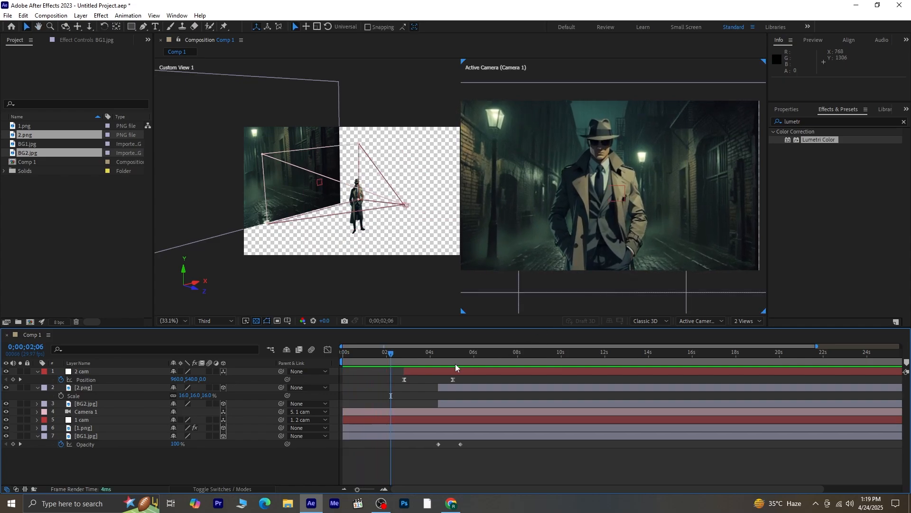
- Shift the 2 cam, 2.png and BG2.jpg layers together 19 frames earlier and preview the animation from the start
click(454, 372)
shift+click(464, 403)
drag(482, 403, 468, 403)
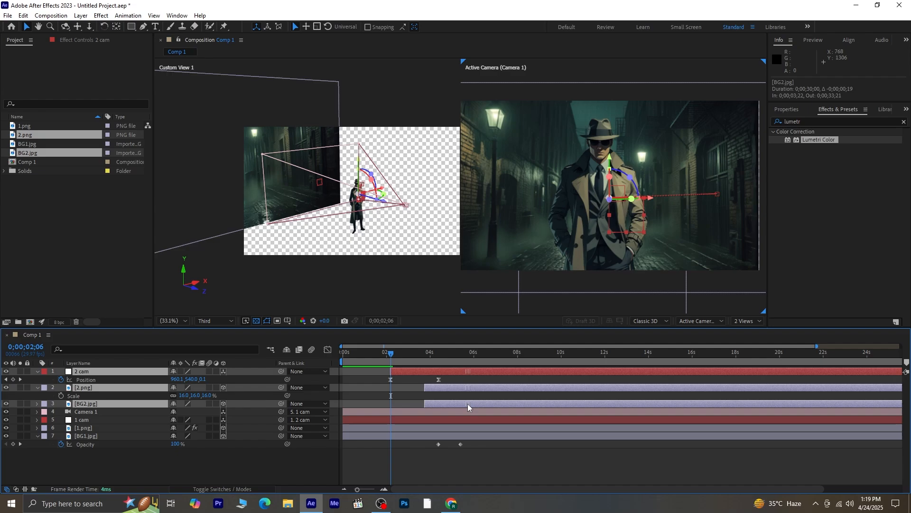
drag(385, 356, 288, 360)
click(411, 461)
key(space)
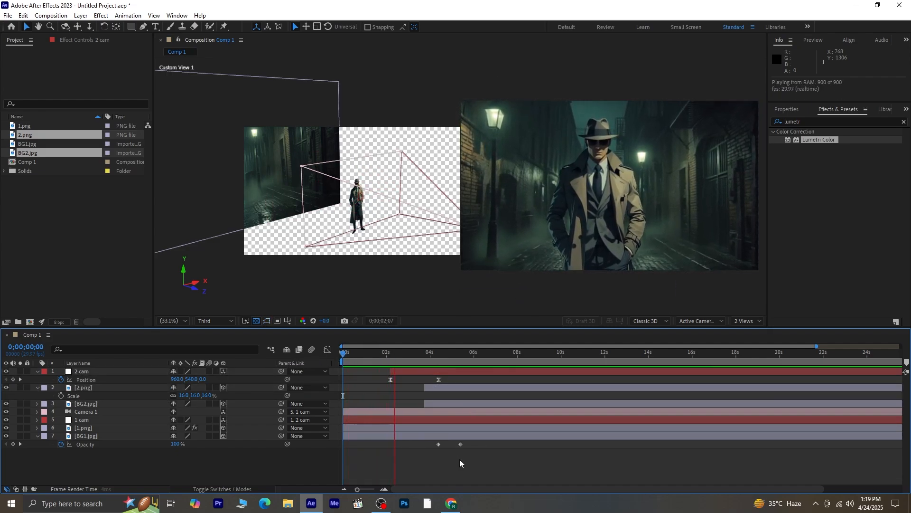
key(space)
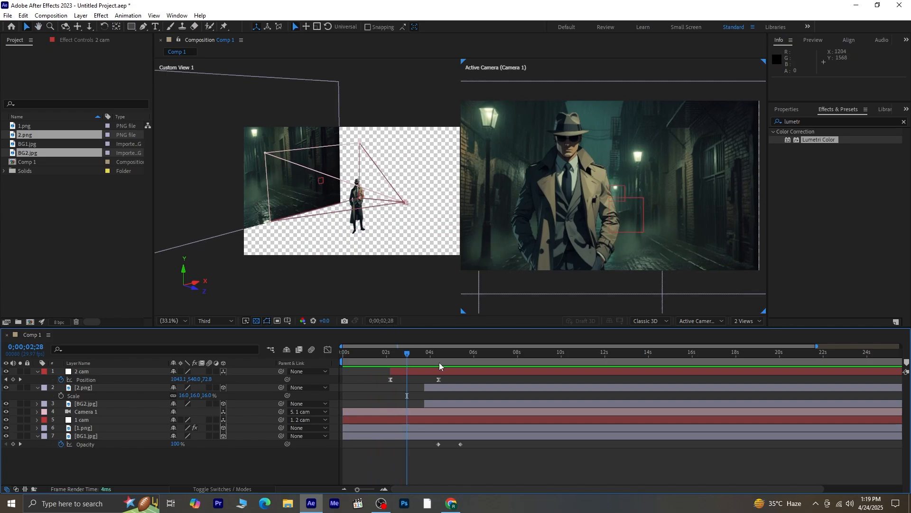
- Shift the 2 cam, 2.png and BG2.jpg layers another 10 frames earlier and replay the animation
click(448, 371)
drag(455, 401, 452, 403)
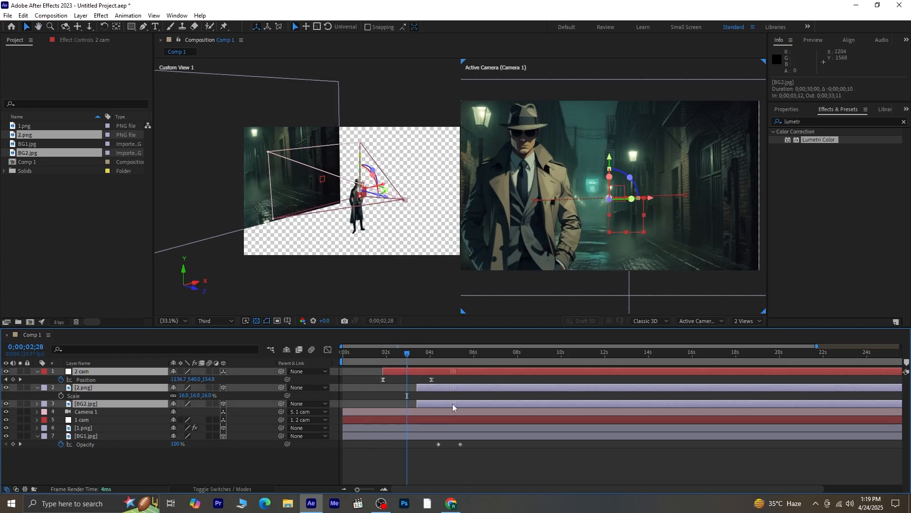
key(Home)
key(space)
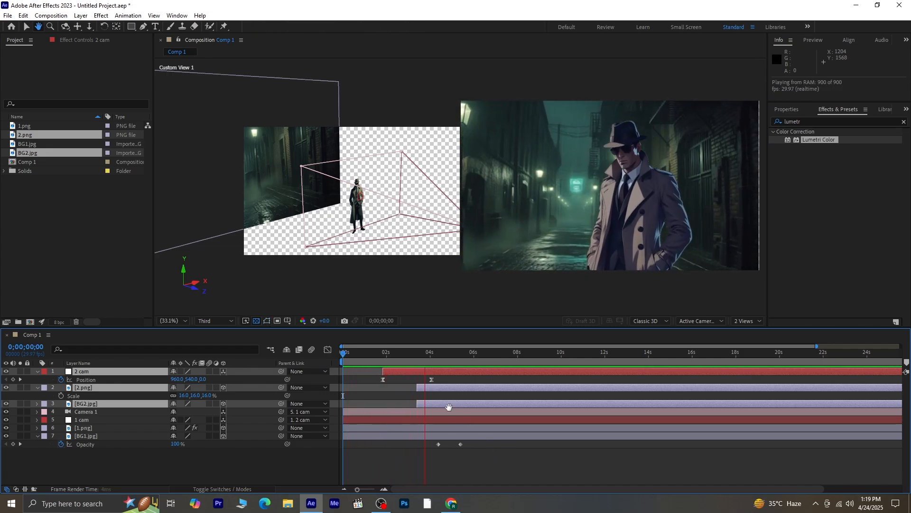
- Move the last 2 cam position keyframe slightly earlier and shift both BG1.jpg opacity keyframes to start at 0;00;03;21
click(431, 379)
drag(429, 381, 421, 380)
drag(469, 453, 424, 446)
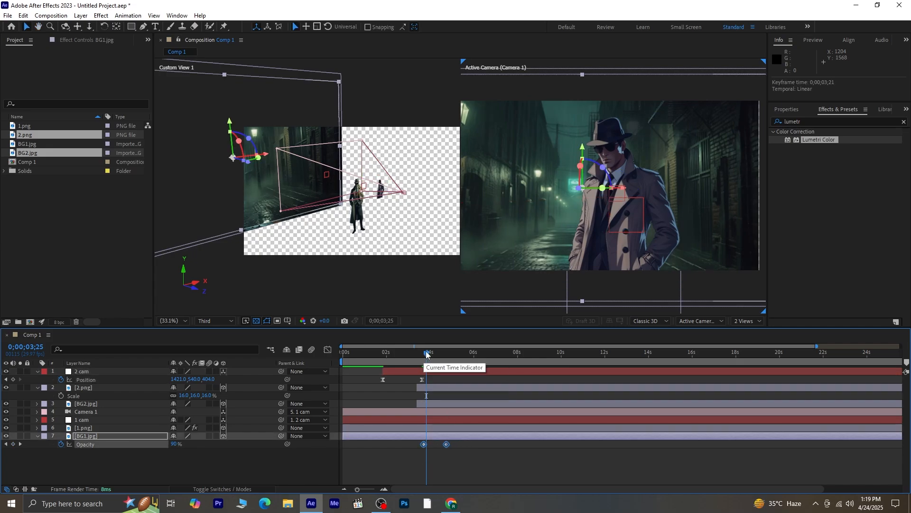
- Shift the 2.png and BG2.jpg layers together 17 frames earlier to start at 0;00;02;25 and preview the animation from the start
drag(423, 362, 374, 361)
key(space)
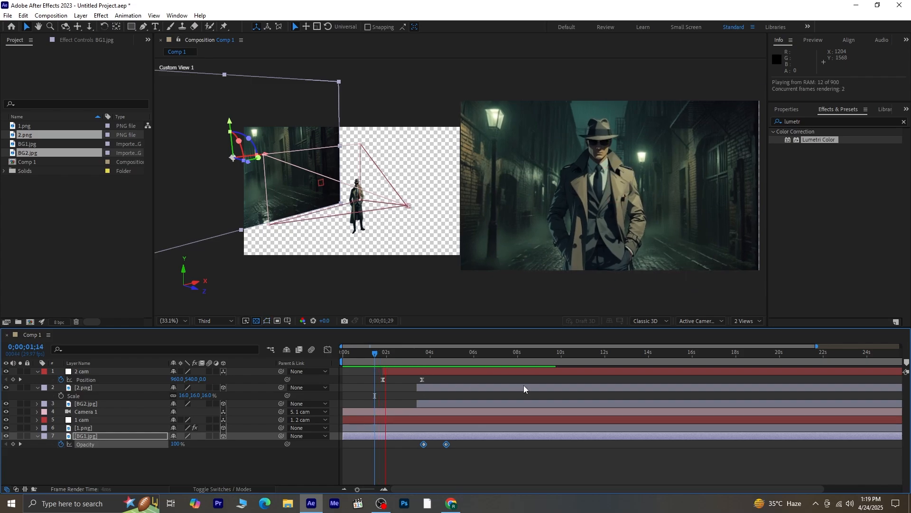
key(space)
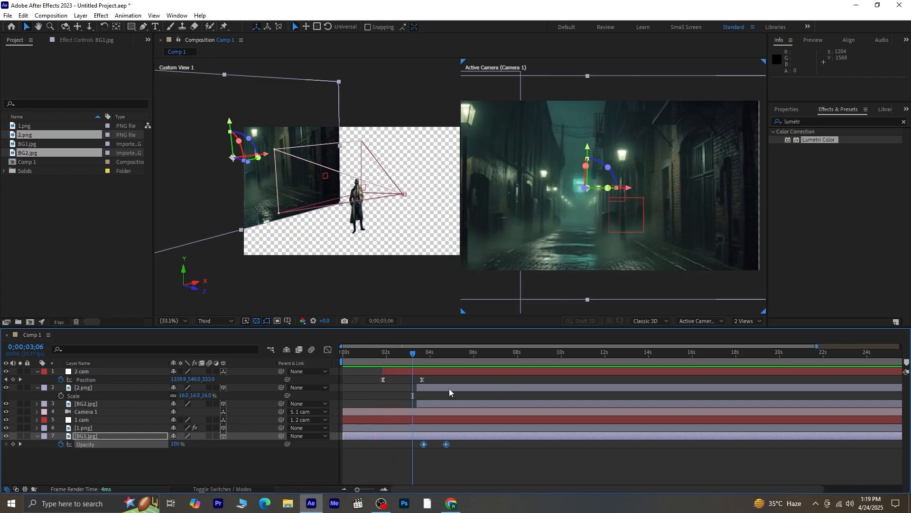
click(449, 388)
shift+click(449, 403)
drag(457, 404, 446, 406)
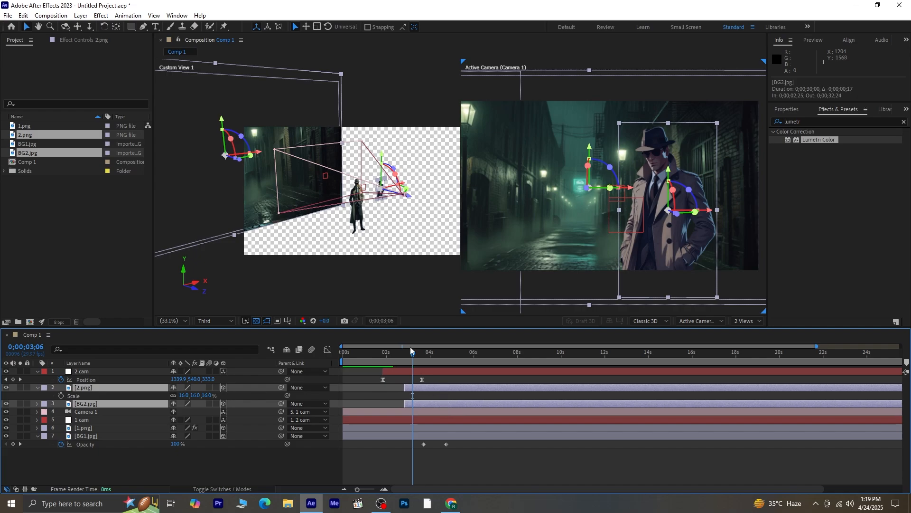
drag(411, 359, 274, 375)
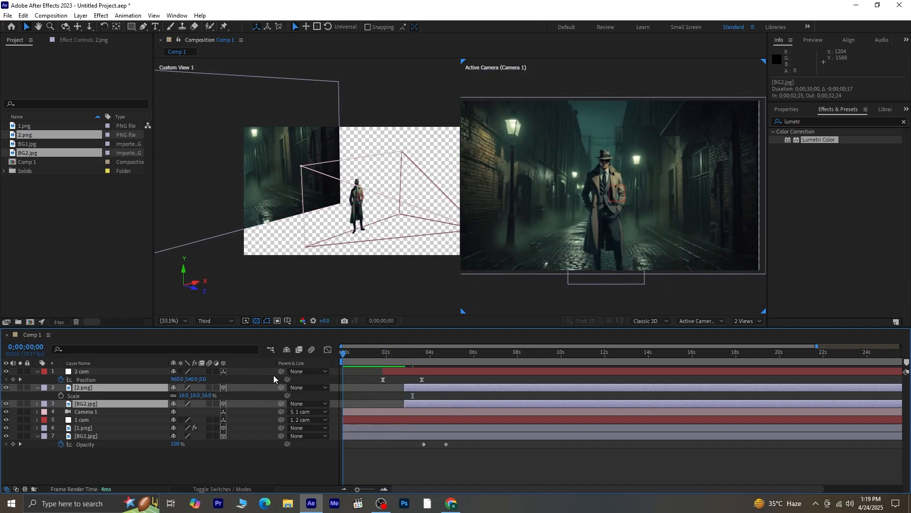
key(space)
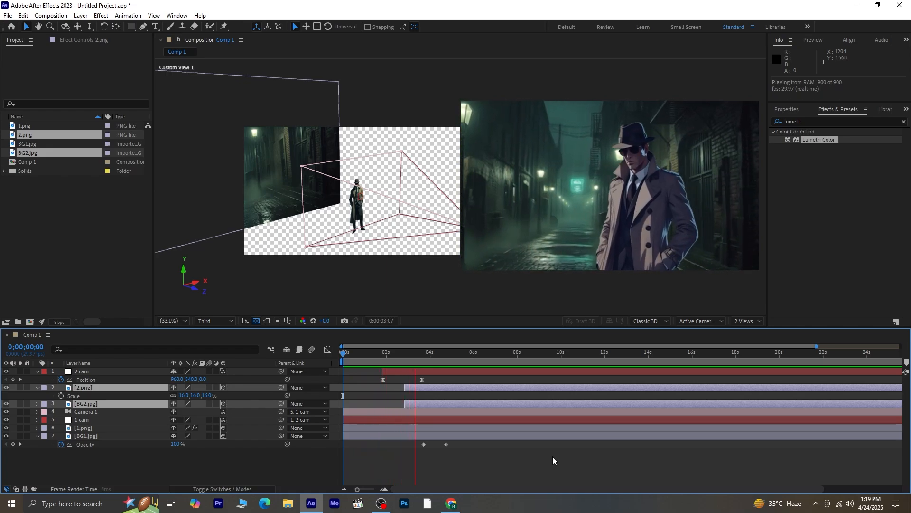
click(394, 435)
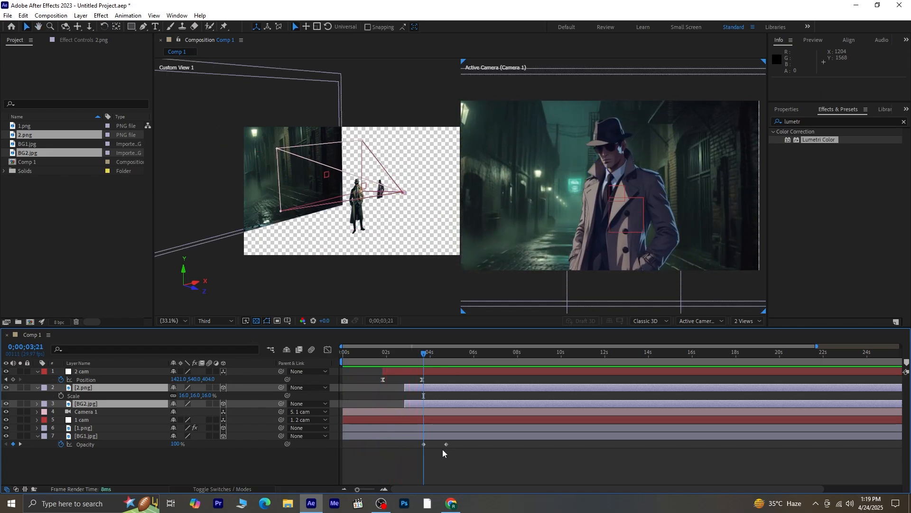
- Shift both BG1.jpg opacity keyframes earlier together and replay the animation from the first frame
drag(448, 448, 412, 444)
drag(425, 352, 289, 390)
click(440, 463)
key(space)
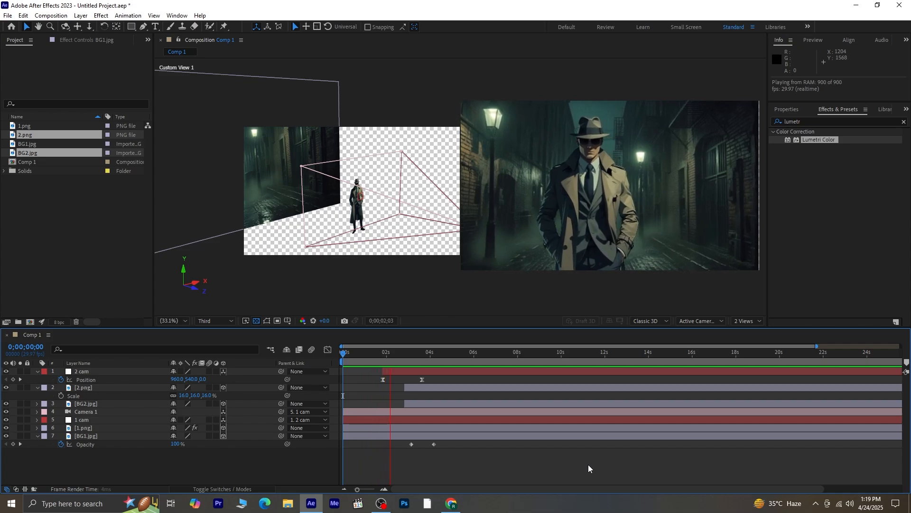
key(space)
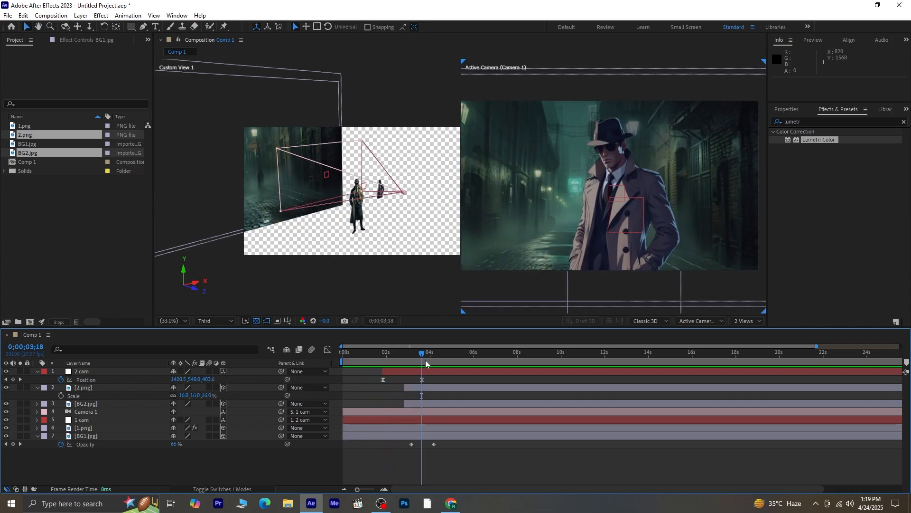
- Steepen the 2 cam position speed curve in the Graph Editor by lengthening both keyframes' ease handles, and preview the camera move
drag(436, 376, 372, 384)
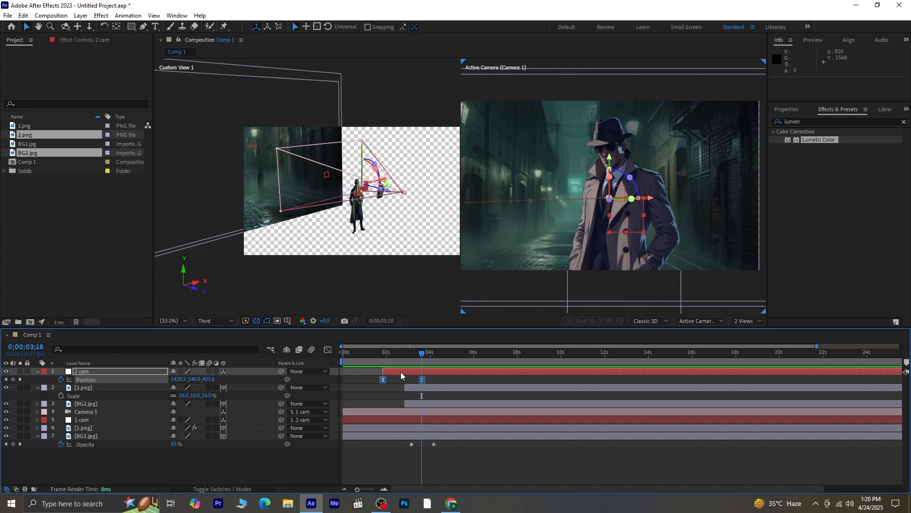
click(328, 350)
drag(365, 474, 366, 474)
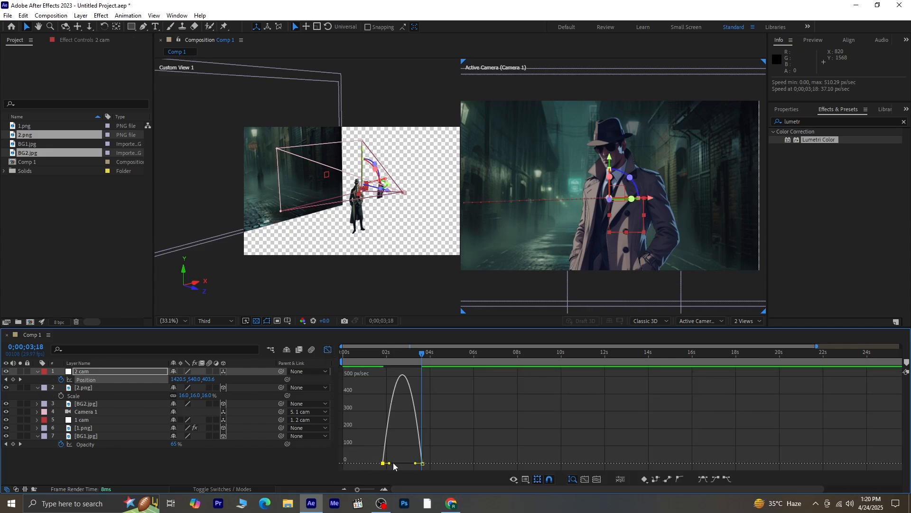
drag(421, 354, 402, 362)
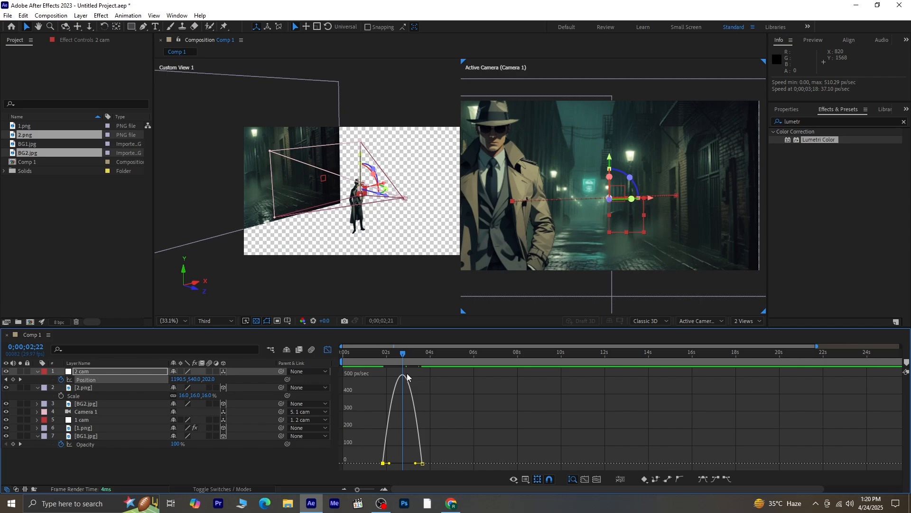
key(=)
drag(377, 464, 418, 463)
key(space)
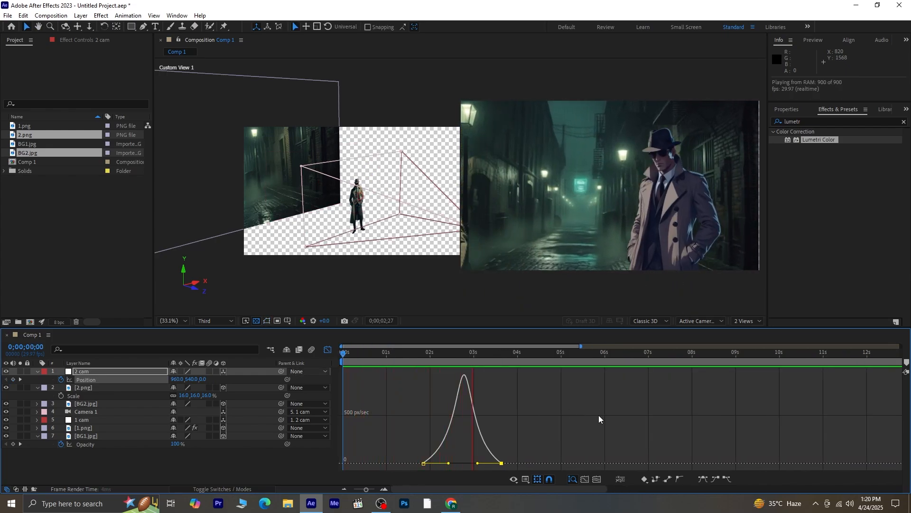
key(space)
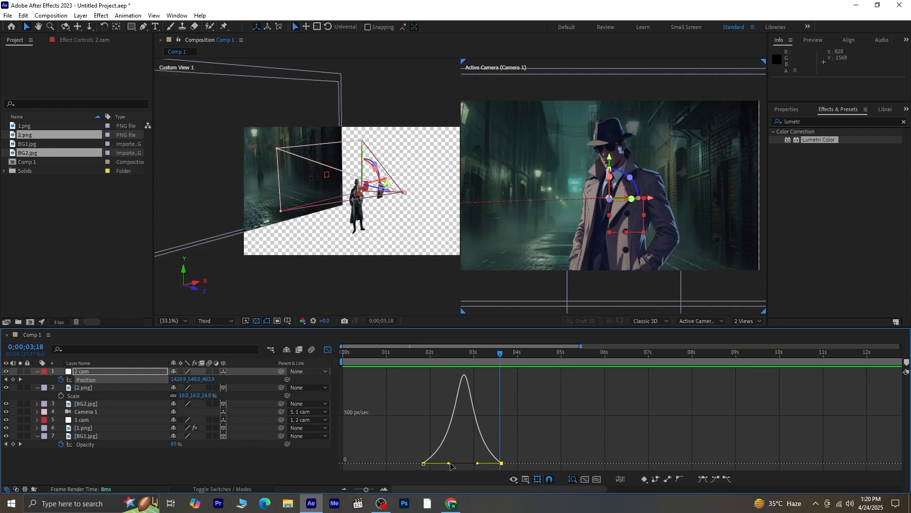
- Extend the 2 cam position ease handles further for a sharper speed peak, preview the move and close the Graph Editor
drag(449, 464, 454, 464)
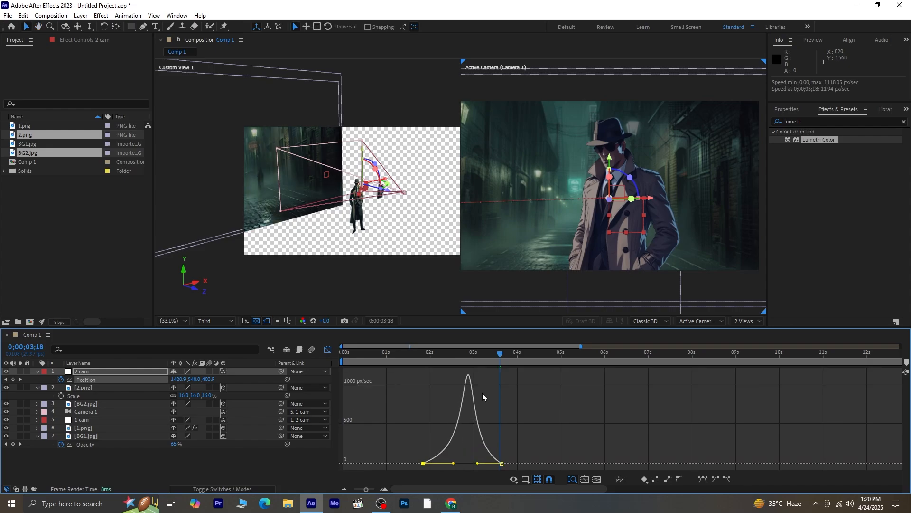
drag(499, 355, 409, 380)
key(space)
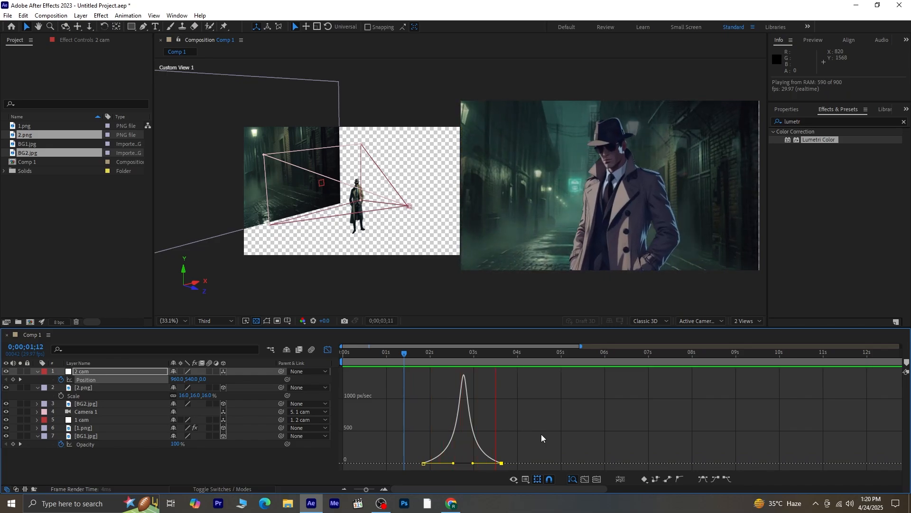
drag(514, 355, 396, 389)
key(space)
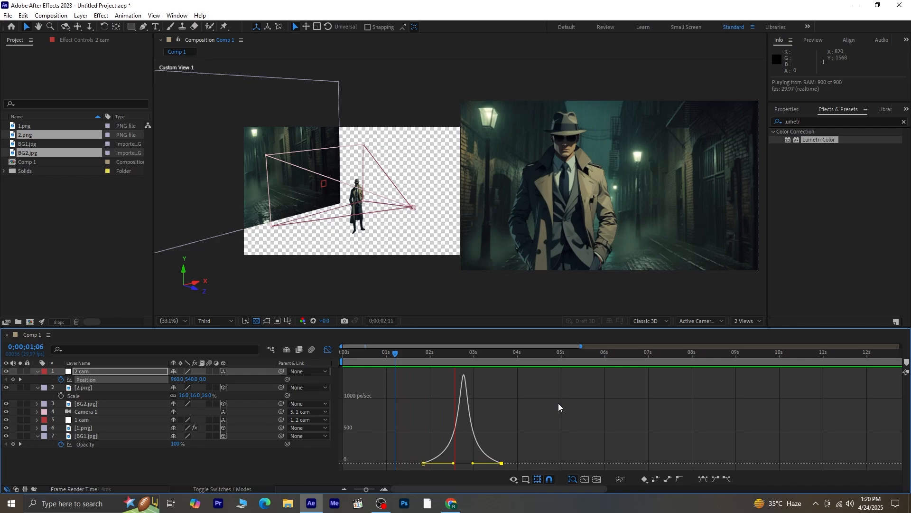
key(space)
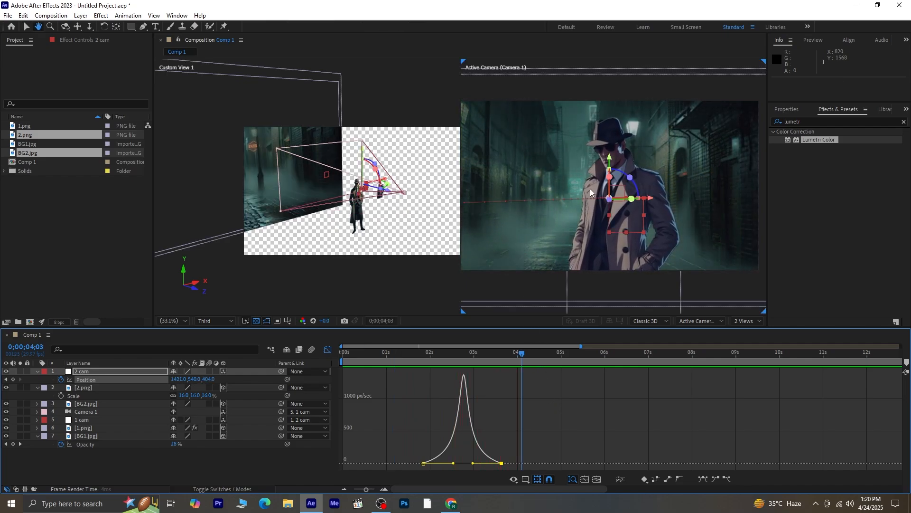
click(328, 350)
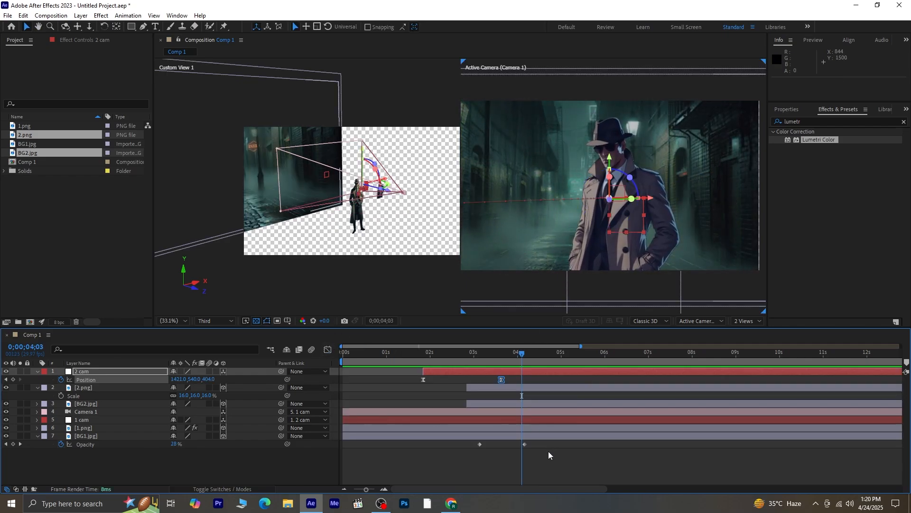
- Move the last BG1.jpg opacity keyframe to 0;00;03;14, apply Easy Ease to both opacity keyframes and preview the fade
drag(525, 445, 495, 446)
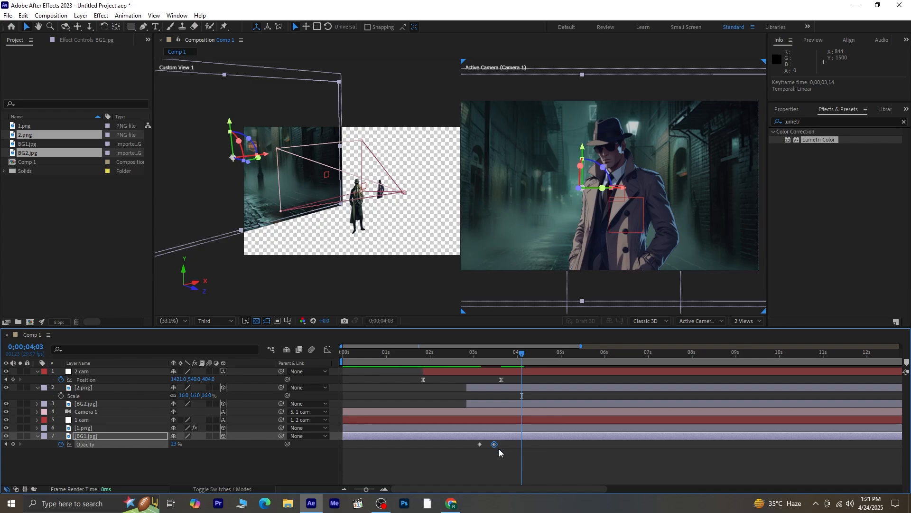
shift+click(480, 443)
key(F9)
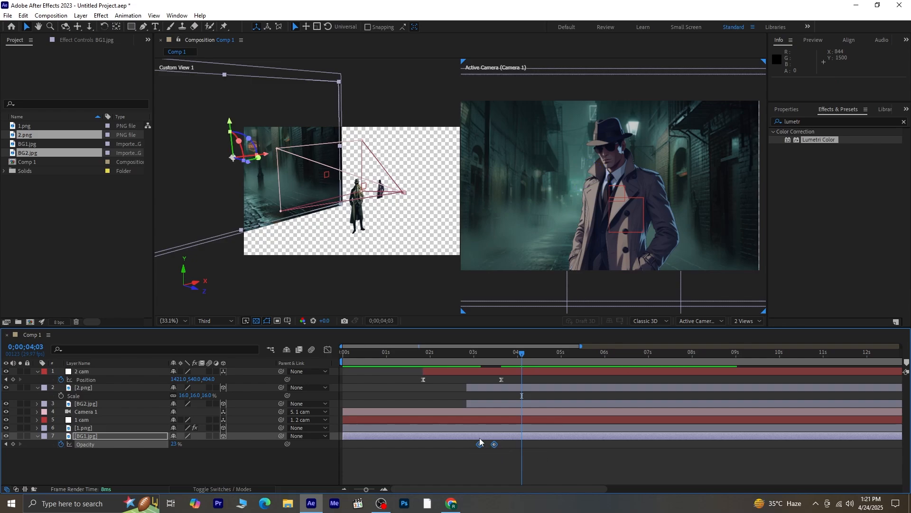
click(433, 366)
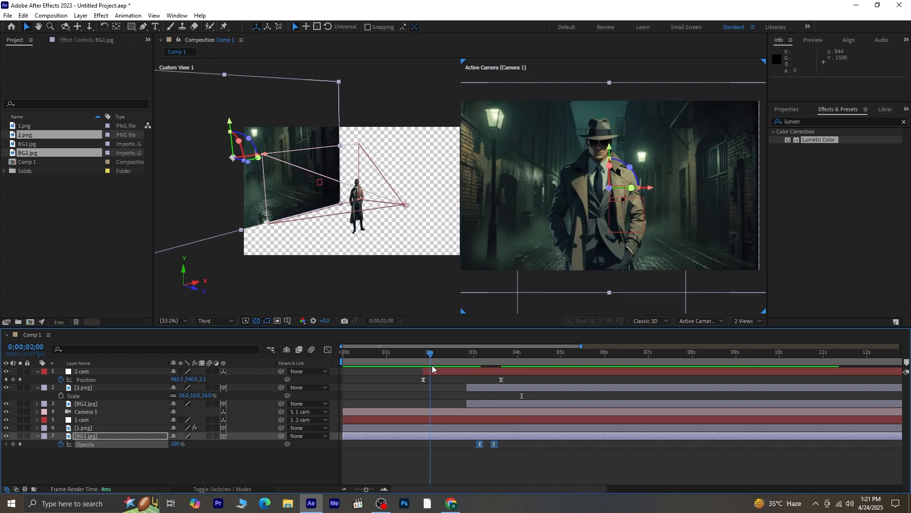
key(space)
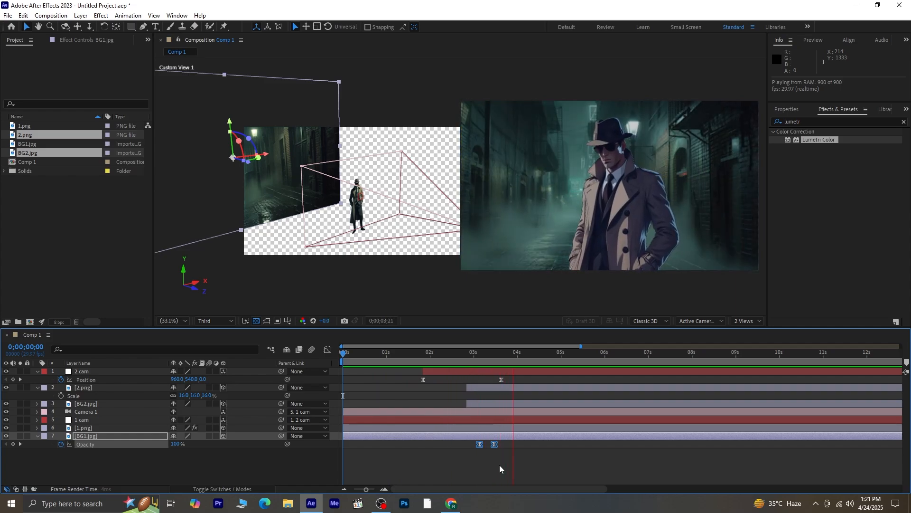
key(space)
drag(496, 360, 466, 371)
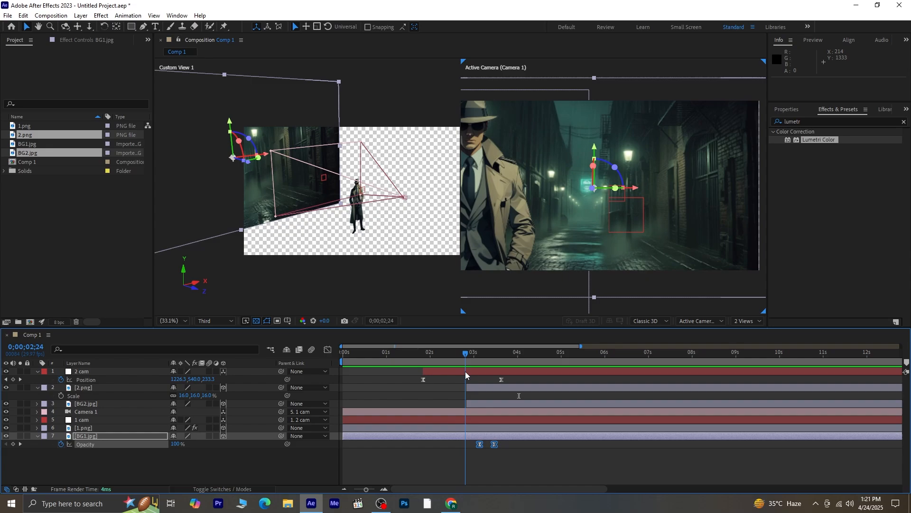
- Shift the BG1.jpg opacity keyframes earlier, placing the first at 0;00;02;26, and preview the transition
drag(474, 446, 472, 446)
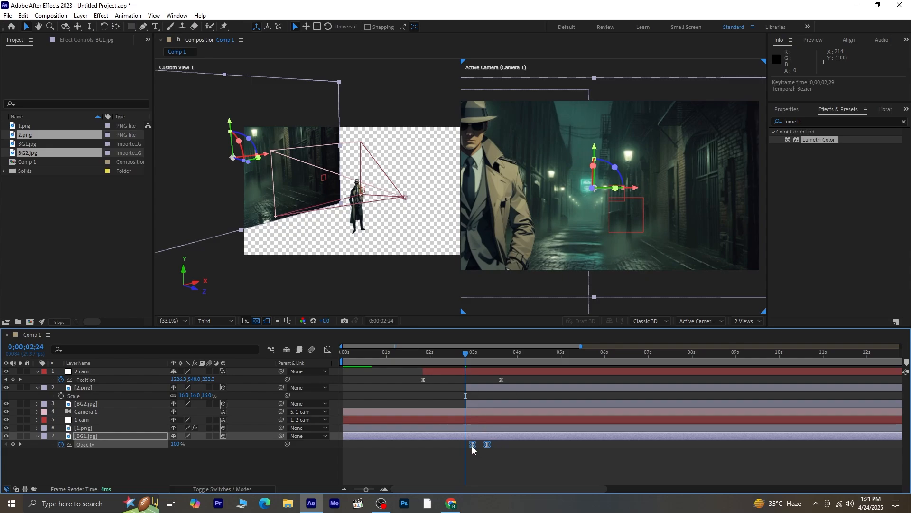
click(485, 446)
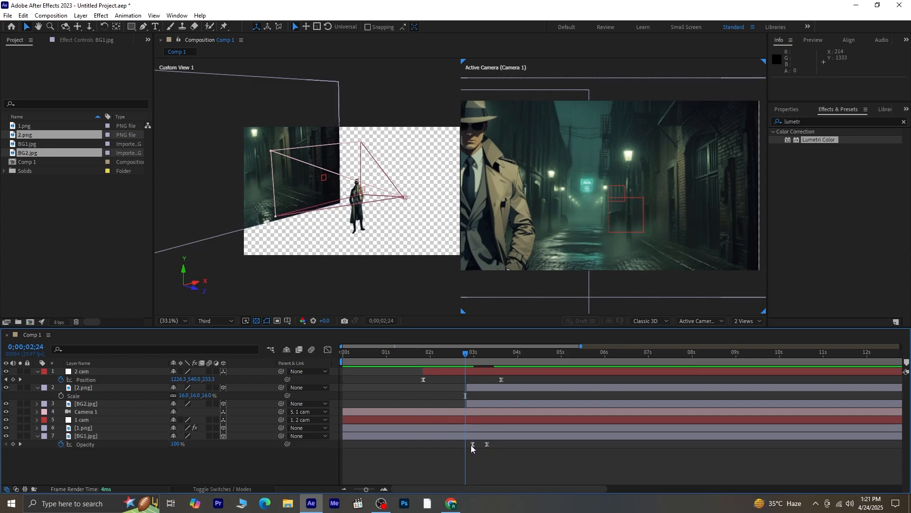
drag(487, 444, 468, 444)
click(456, 355)
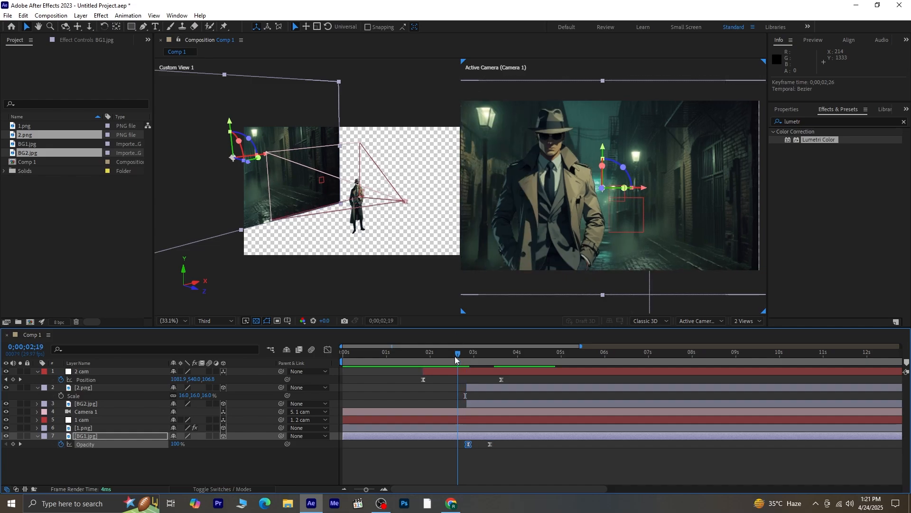
key(space)
key(space)
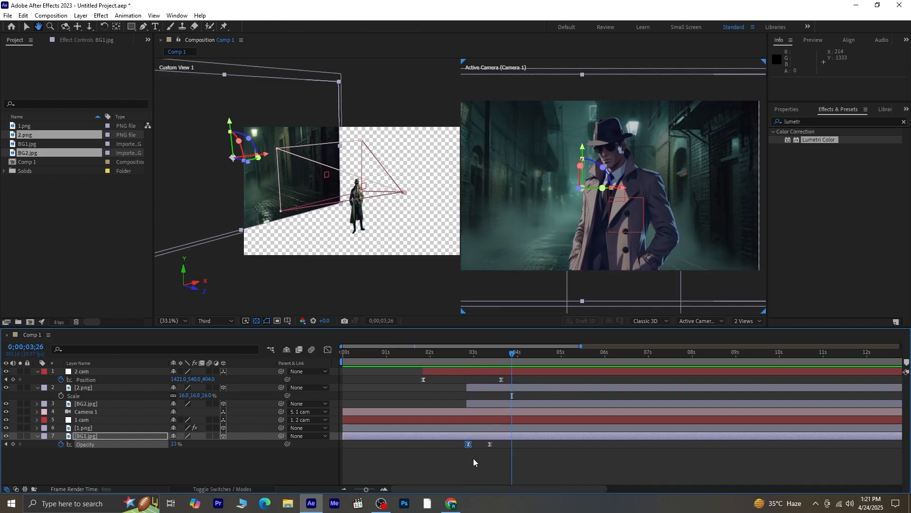
- Move the last BG1.jpg opacity keyframe to 0;00;03;06, preview the transition and nudge that keyframe slightly earlier
drag(490, 444, 483, 449)
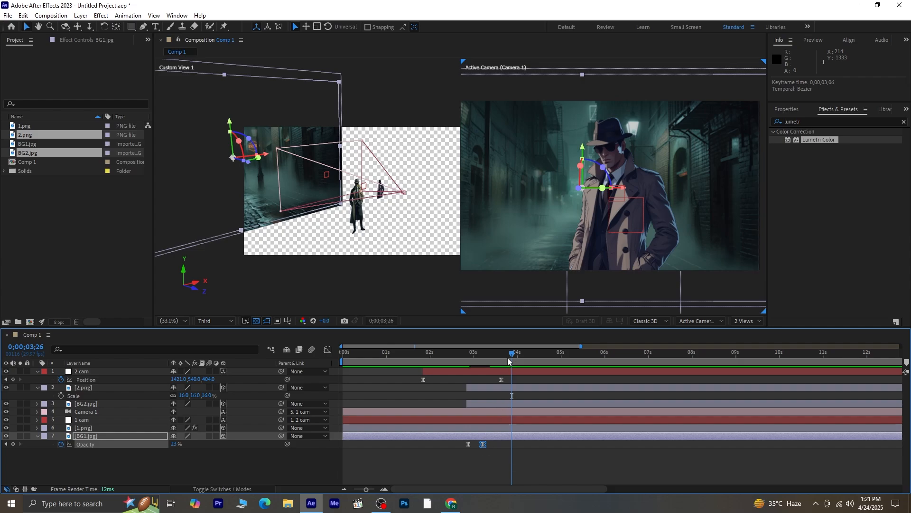
drag(508, 357, 449, 369)
key(space)
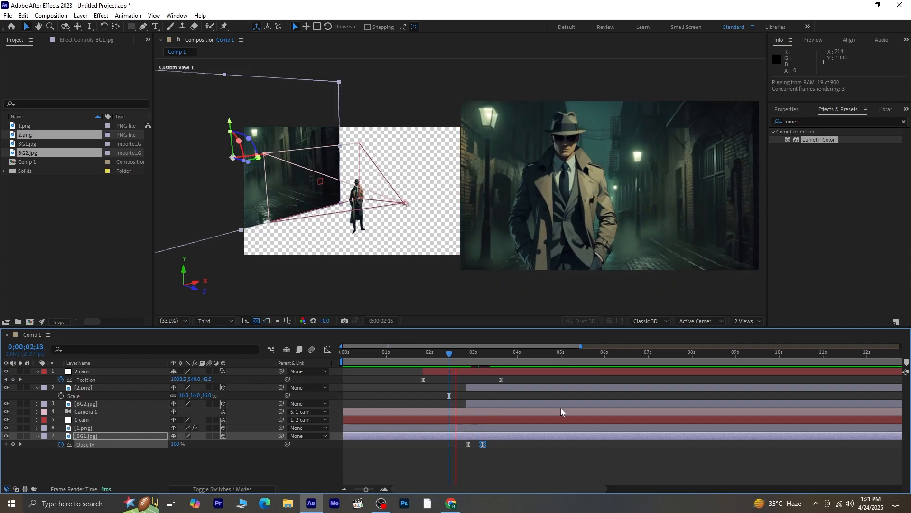
key(space)
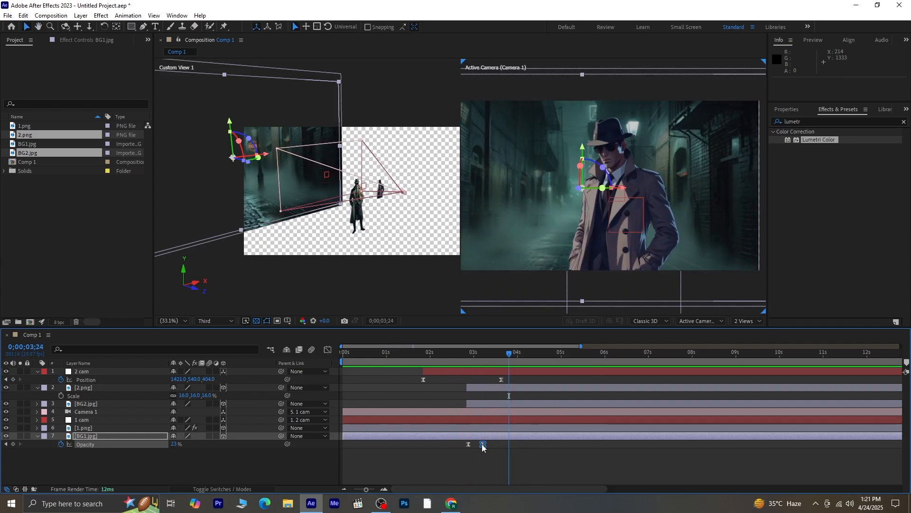
drag(483, 444, 480, 445)
- Start the BG2.jpg layer at 0;00;02;23, move the first BG1.jpg opacity keyframe to 0;00;02;24 and replay the transition
drag(508, 348, 463, 372)
key(equal)
key(equal)
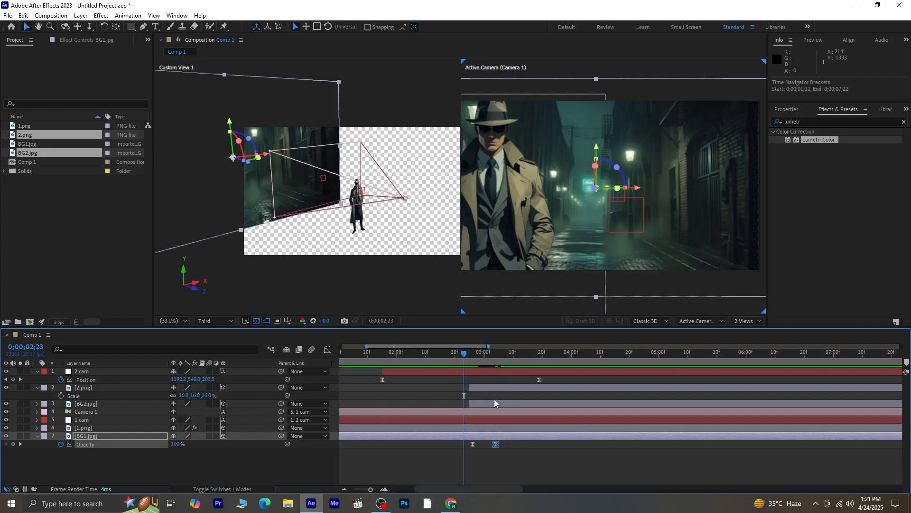
click(511, 405)
click(511, 406)
key(bracketleft)
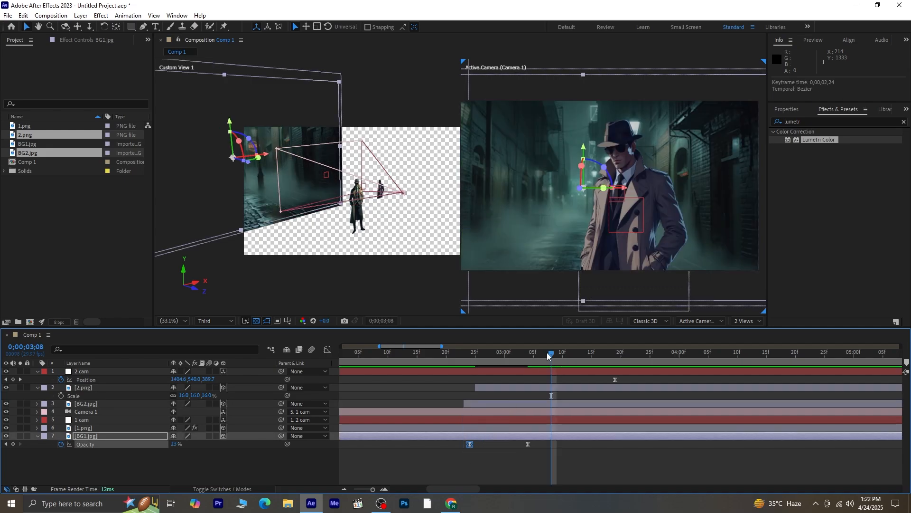
drag(547, 352, 438, 380)
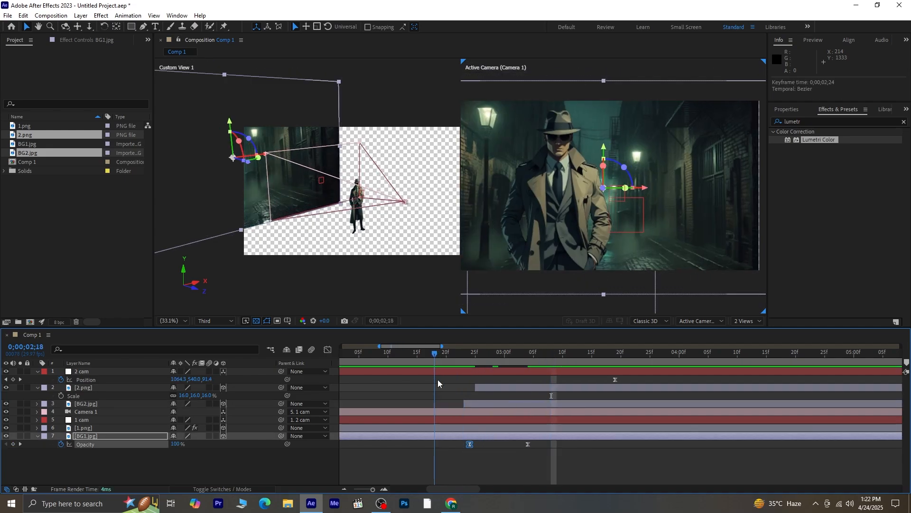
click(519, 467)
key(space)
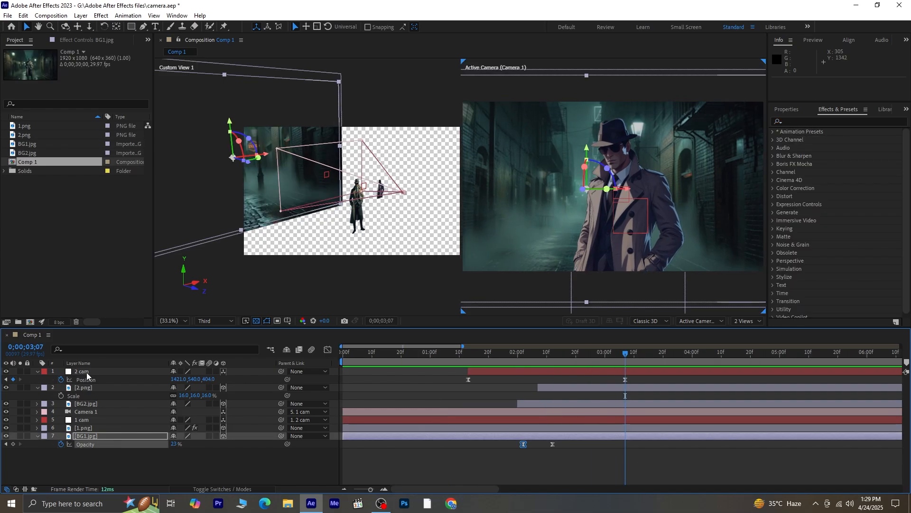
- Start Y Rotation and Z Rotation keyframing on the 2 cam null at 0;00;03;07
click(91, 372)
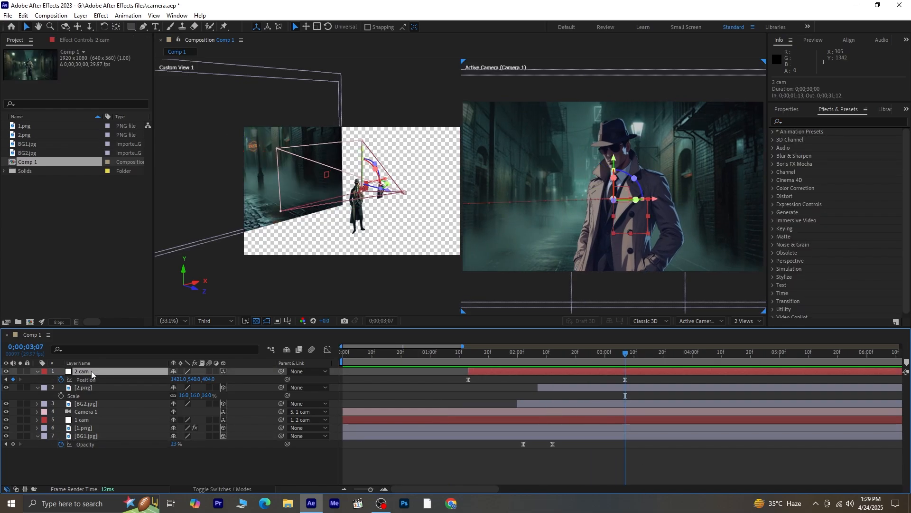
key(shift+r)
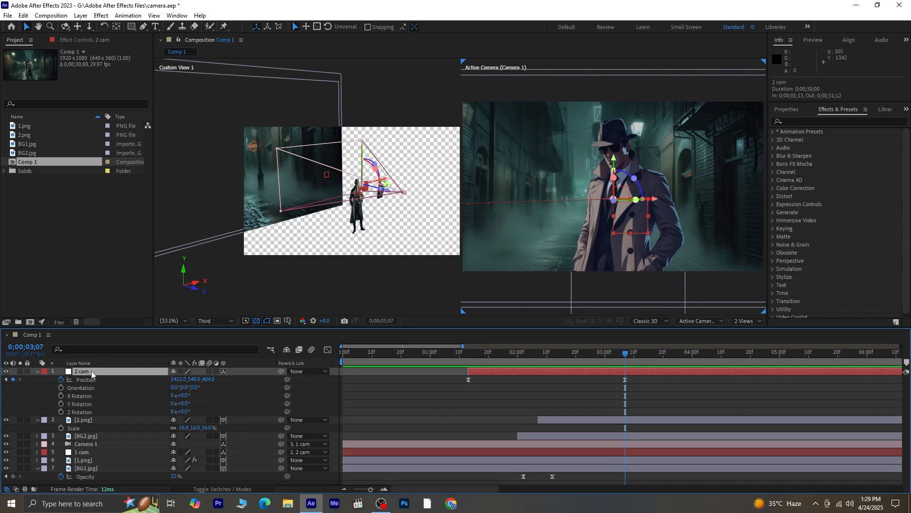
click(62, 404)
click(62, 411)
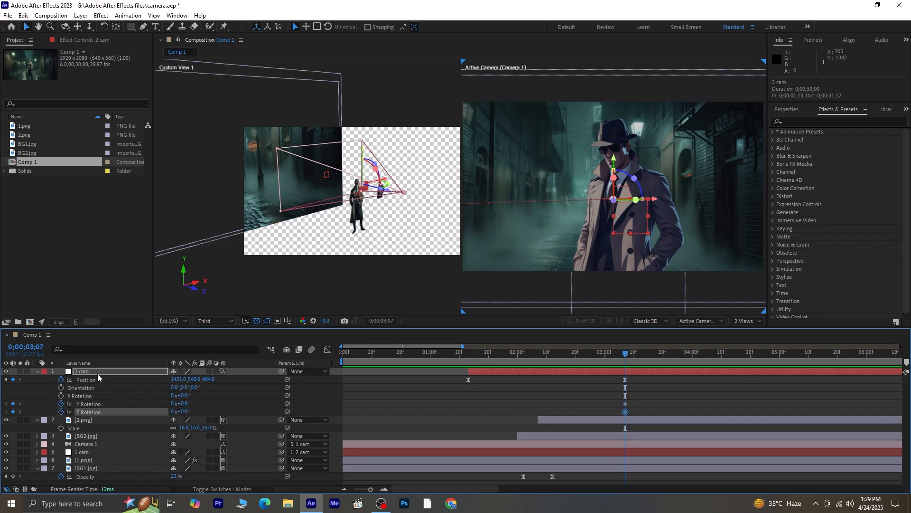
- Add 2 cam Y and Z Rotation keyframes at 0;00;01;13, and set Y Rotation to -3° and Z Rotation to 4° at 0;00;03;07
key(u)
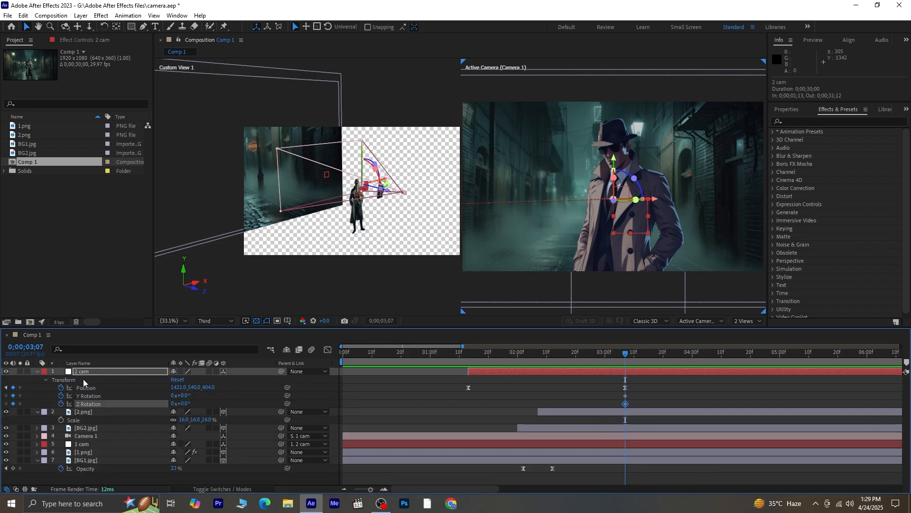
click(6, 388)
click(13, 396)
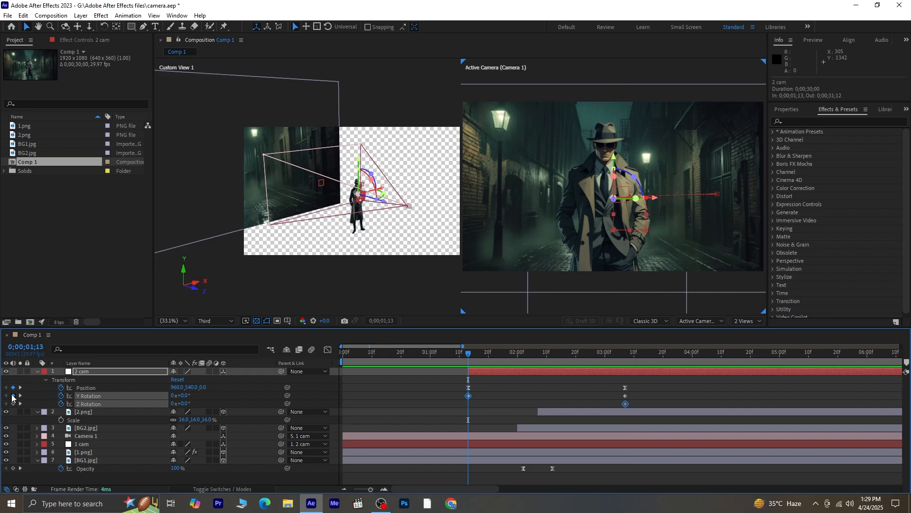
click(13, 404)
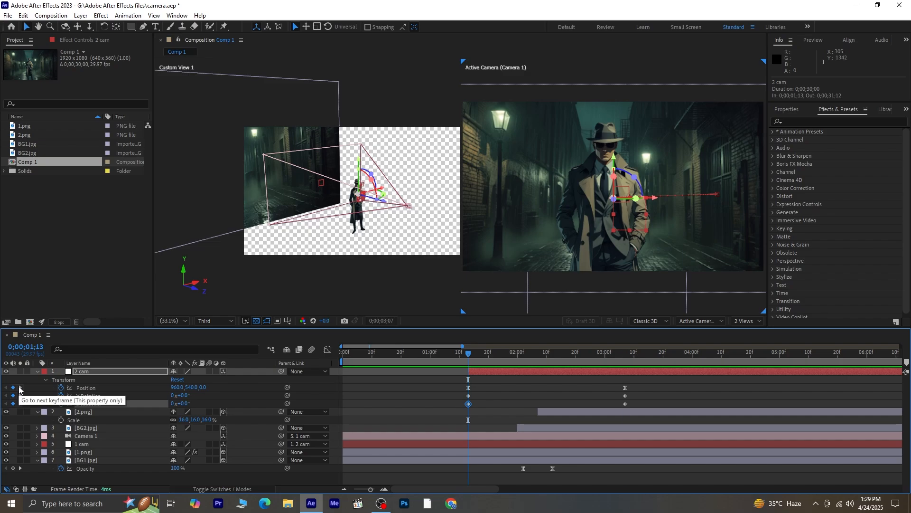
click(20, 388)
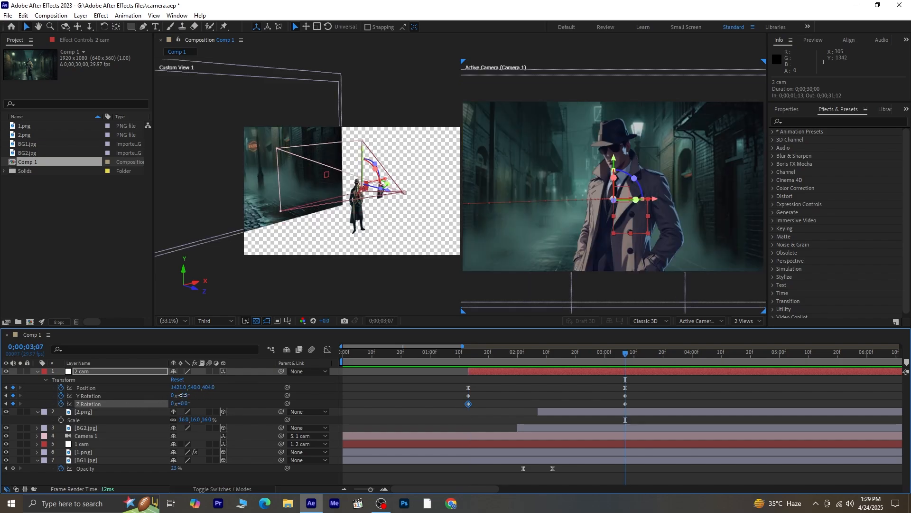
mouse_move(183, 395)
mouse_down()
mouse_move(191, 402)
mouse_move(182, 403)
mouse_up()
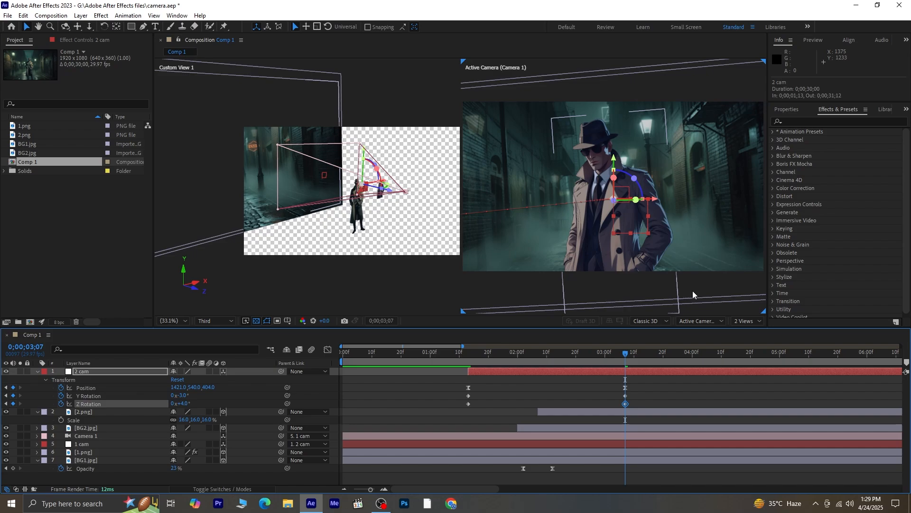
- Reposition 2.png to 1438.6, 545.0, 0.0 in the camera view and preview the animation from the start
click(657, 217)
drag(657, 218, 650, 214)
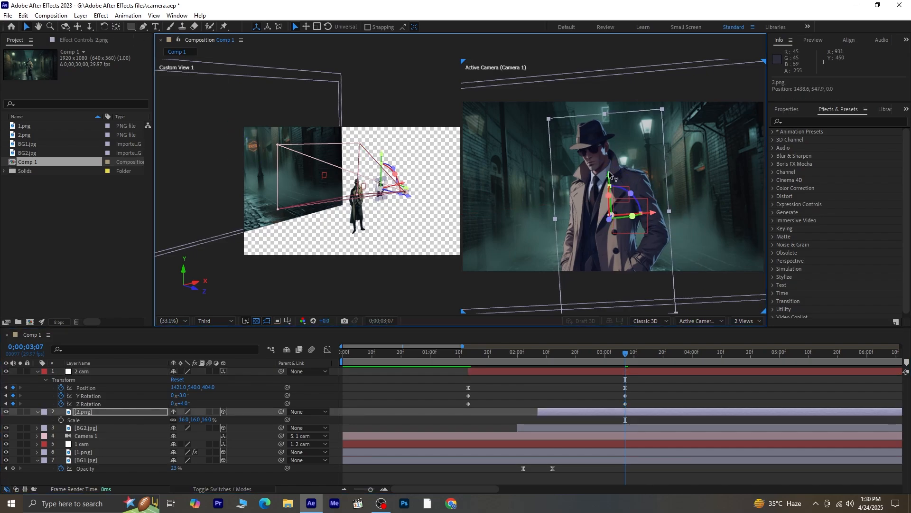
drag(610, 177, 610, 172)
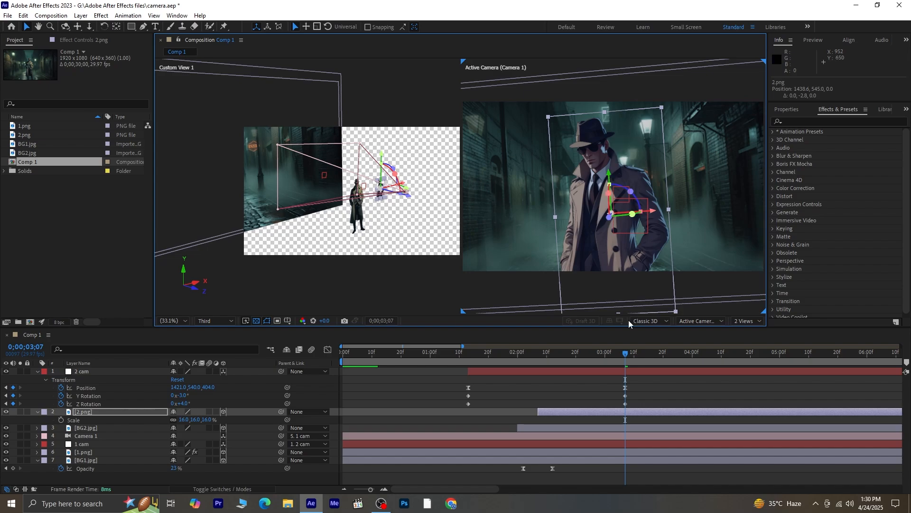
click(645, 393)
drag(628, 352, 278, 373)
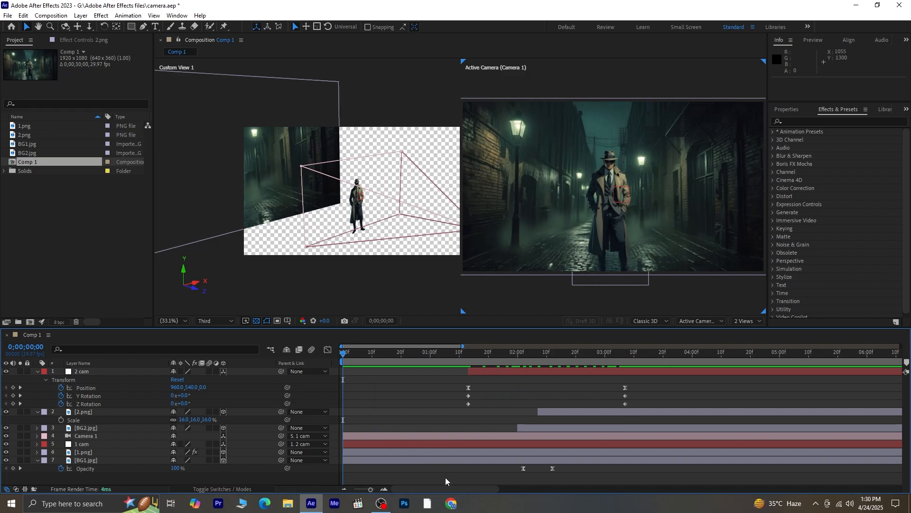
key(space)
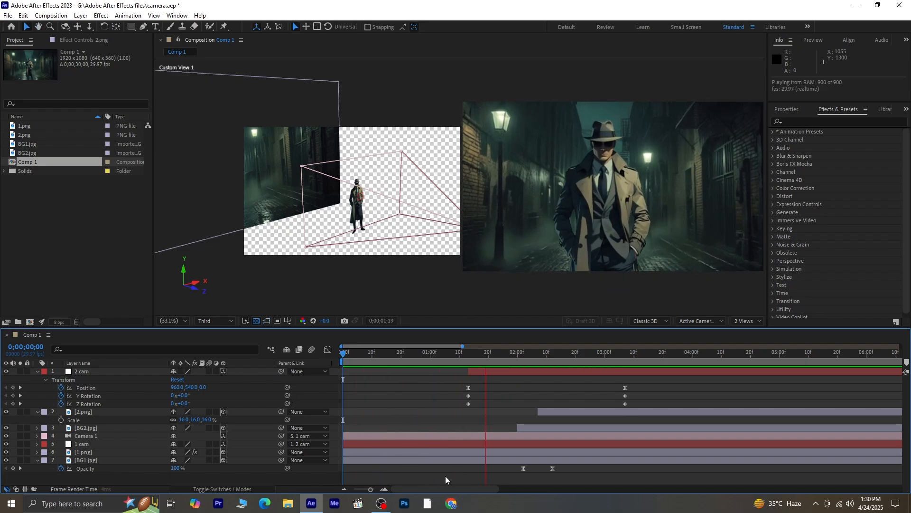
key(space)
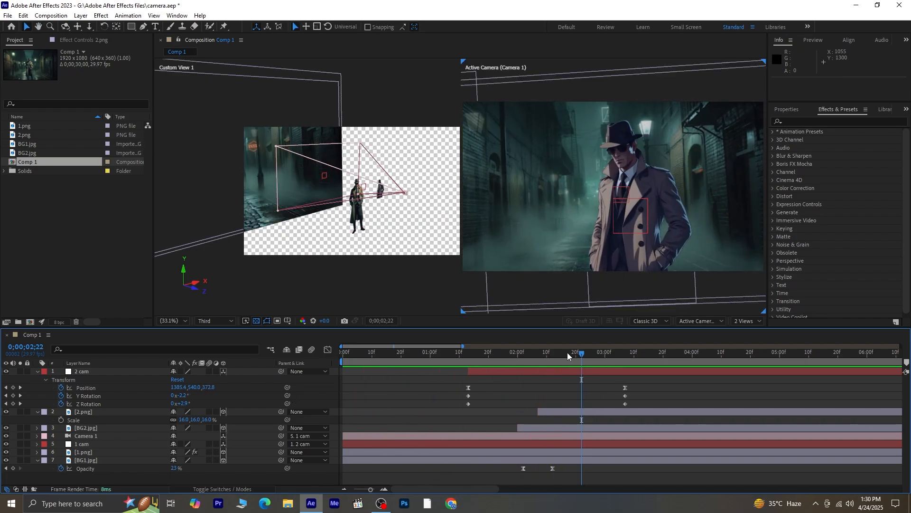
- Shift 2 cam's ending position and rotation keyframes earlier to about 0;00;02;21 and preview the camera move
drag(568, 352, 496, 382)
drag(637, 385, 573, 403)
drag(494, 351, 459, 353)
key(space)
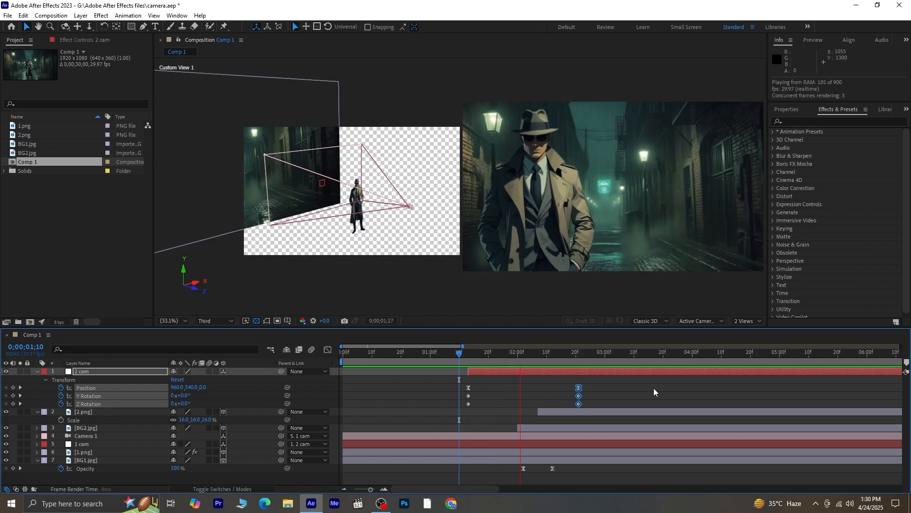
key(space)
drag(552, 355, 459, 370)
- Shift the 2.png and BG2.jpg layers six frames earlier so BG2.jpg starts at 0;00;01;24, and preview the transition
click(566, 412)
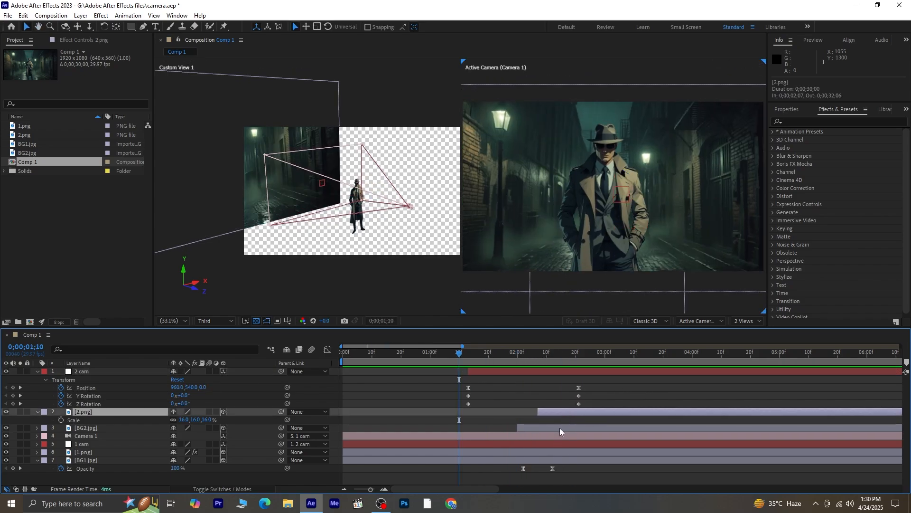
ctrl+click(559, 428)
drag(568, 426, 551, 427)
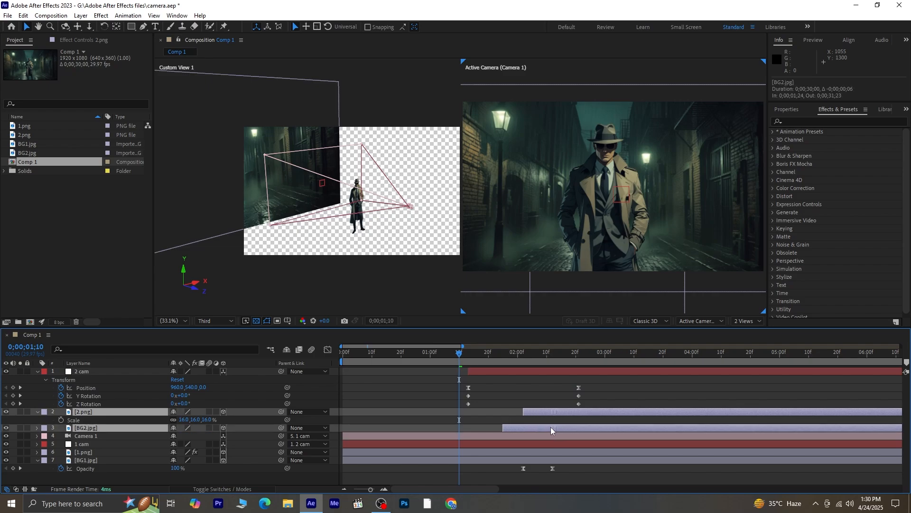
key(space)
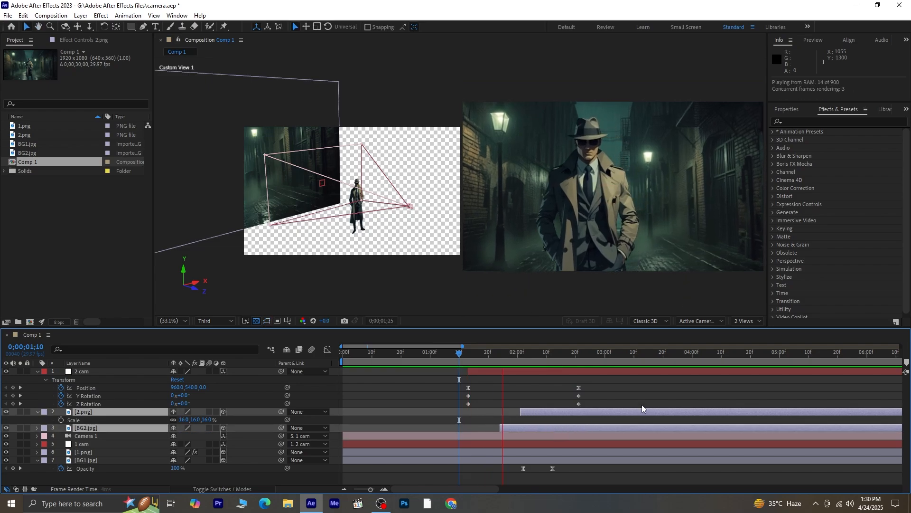
key(space)
drag(606, 352, 229, 372)
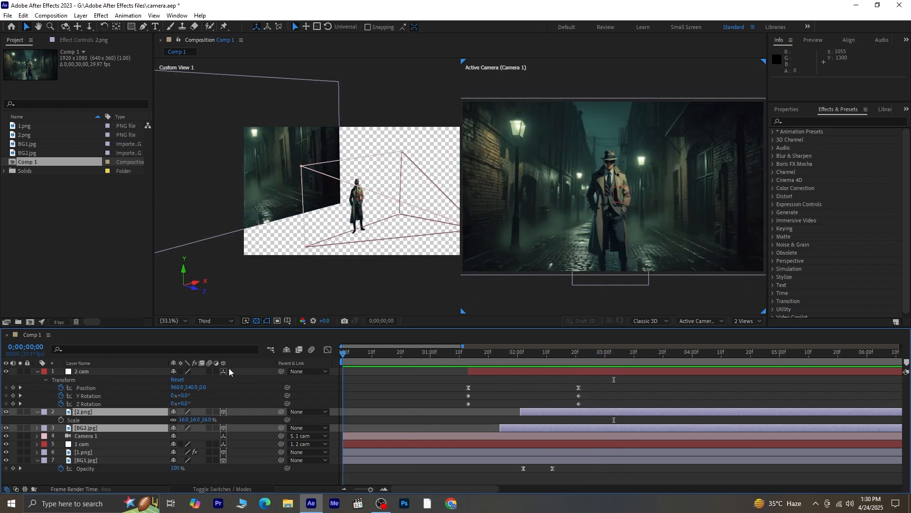
click(524, 480)
key(space)
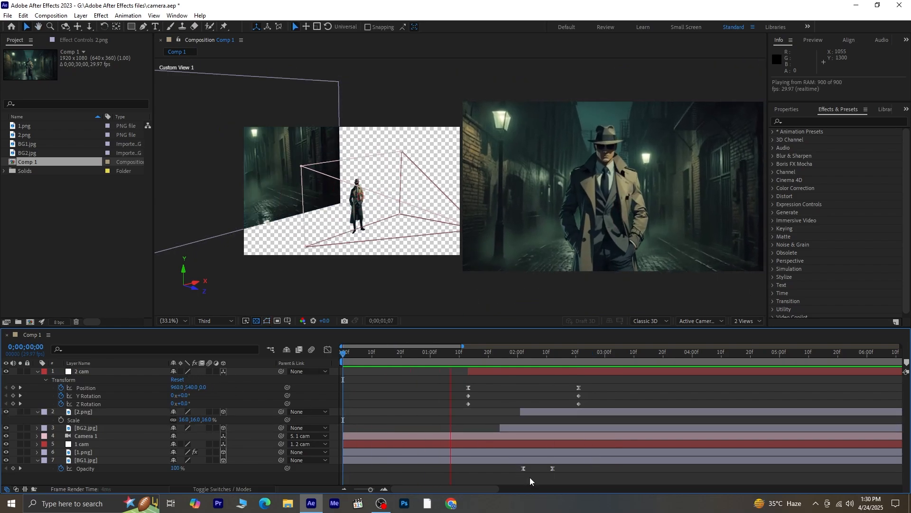
key(space)
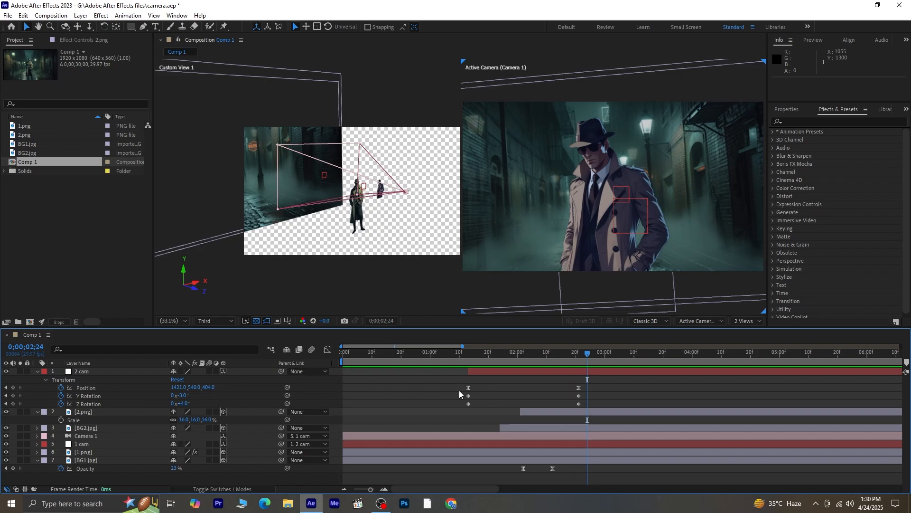
- Lengthen the ease out of 2 cam's starting position and rotation keyframes in the speed graph and preview the move
mouse_move(458, 390)
mouse_down()
mouse_move(609, 406)
mouse_move(525, 392)
mouse_move(454, 403)
mouse_up()
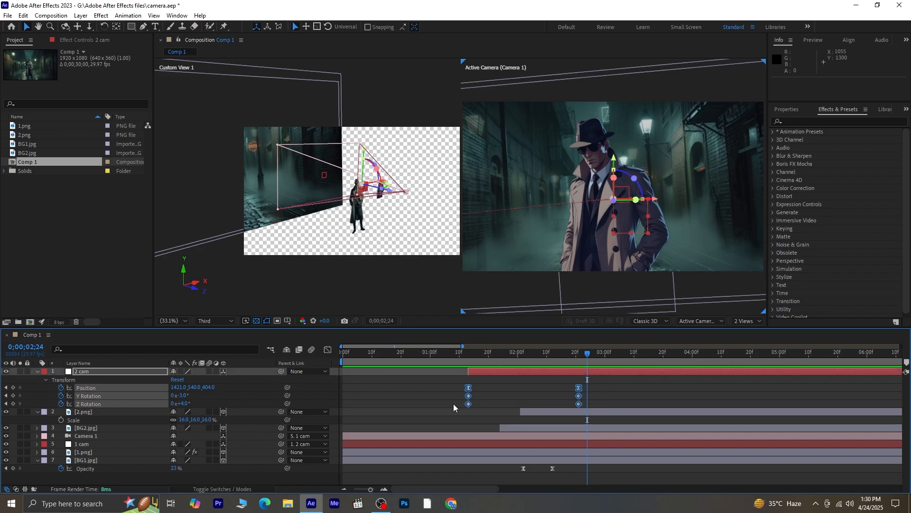
click(328, 349)
drag(588, 353, 510, 461)
drag(469, 352, 414, 363)
key(space)
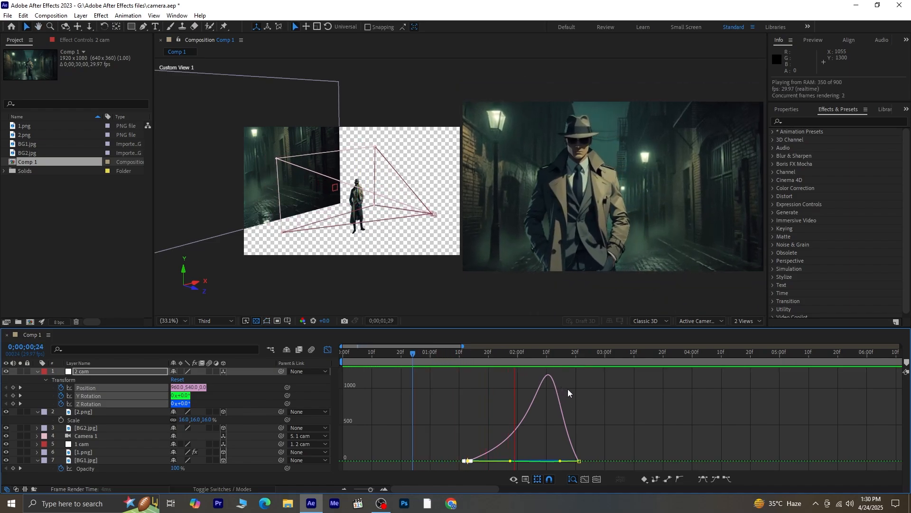
key(space)
- Lengthen the ease into 2 cam's ending keyframes so the speed peaks midway, preview it and close the Graph Editor
drag(602, 442, 537, 461)
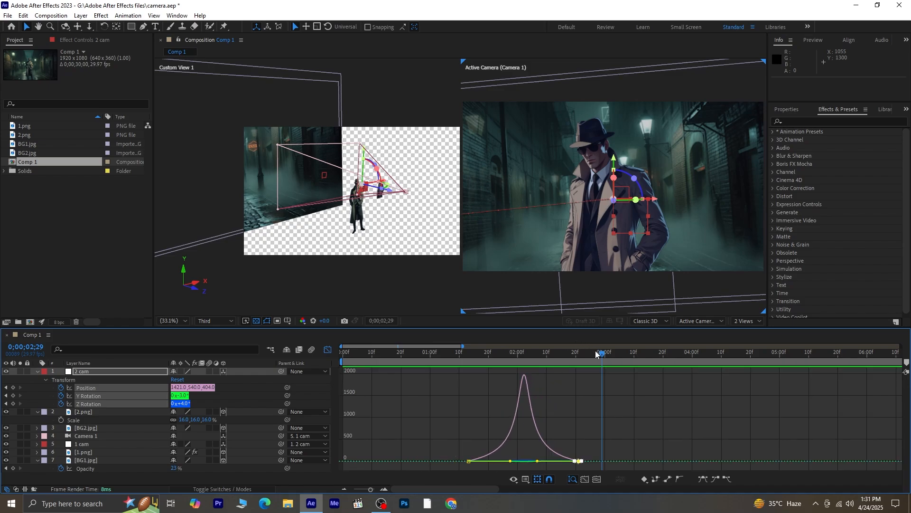
drag(602, 356, 412, 372)
key(space)
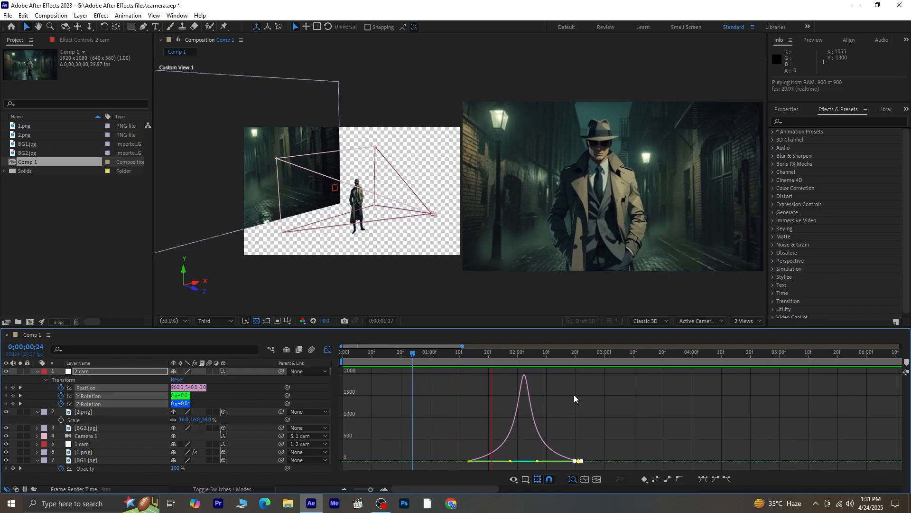
key(space)
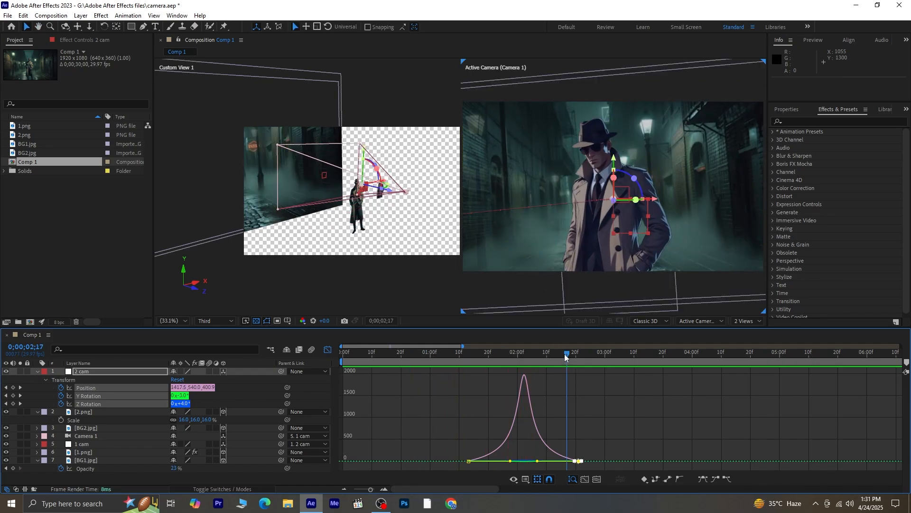
drag(533, 363, 471, 383)
click(327, 350)
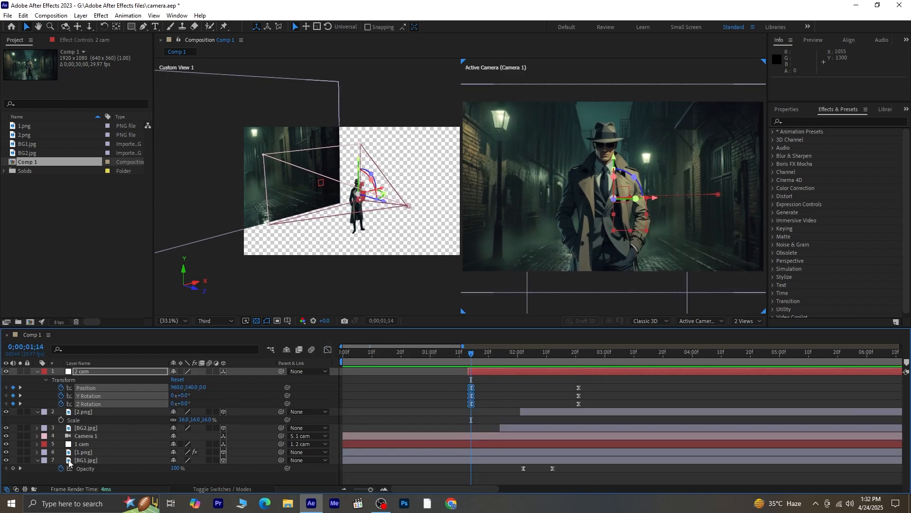
- Apply Motion Tile to BG1.jpg with Mirror Edges enabled, Output Width 420 and Output Height 380
click(37, 460)
click(90, 460)
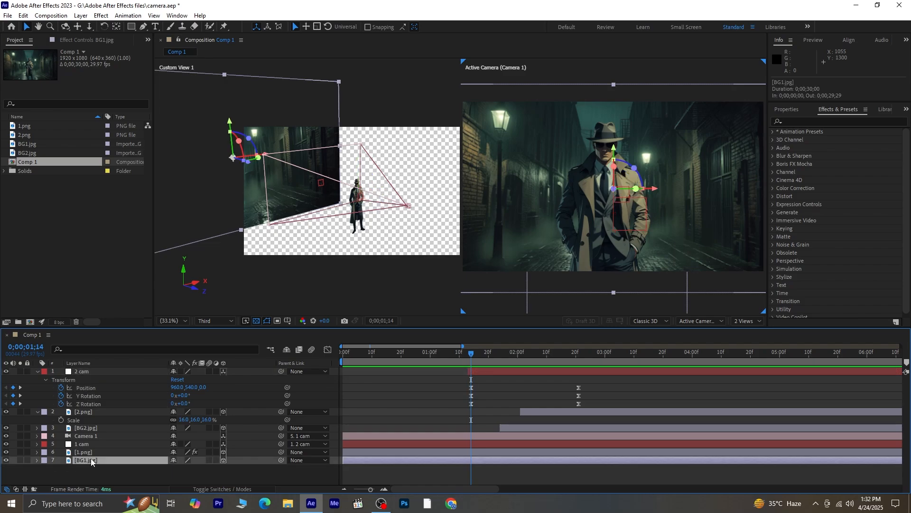
click(843, 120)
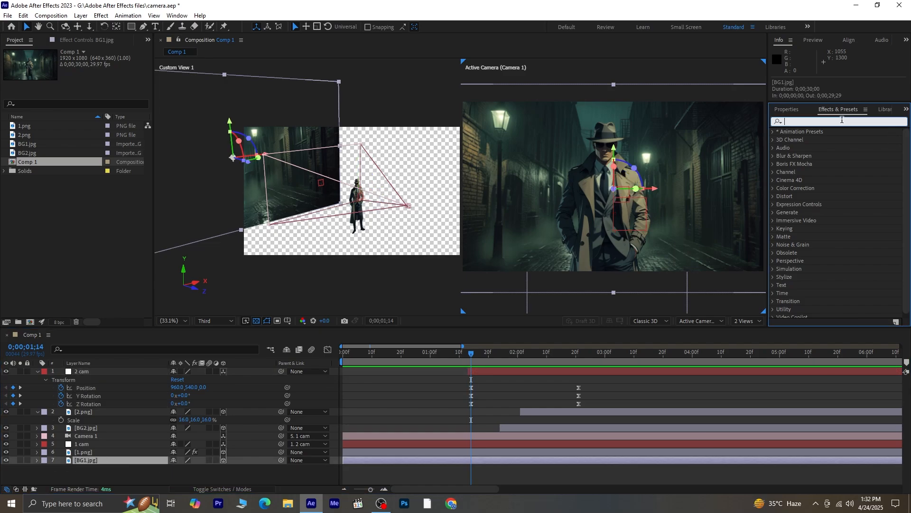
text(motion)
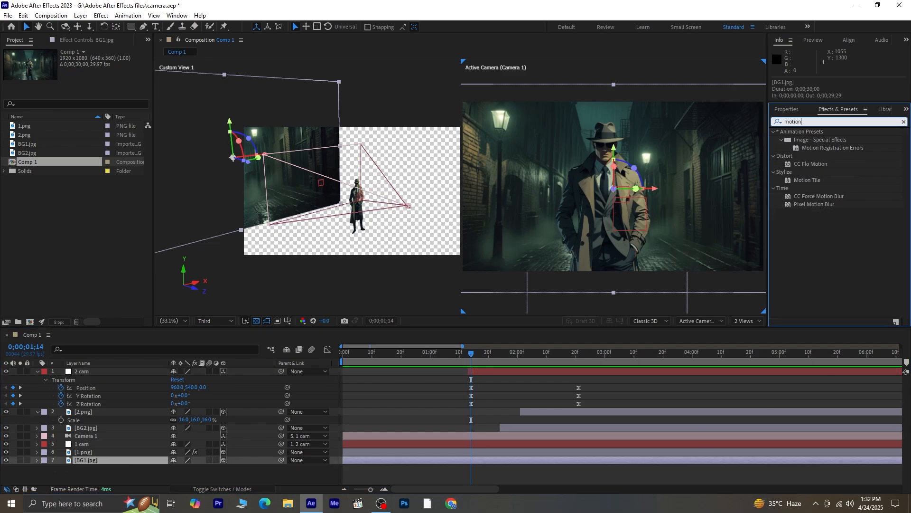
double_click(807, 180)
click(87, 108)
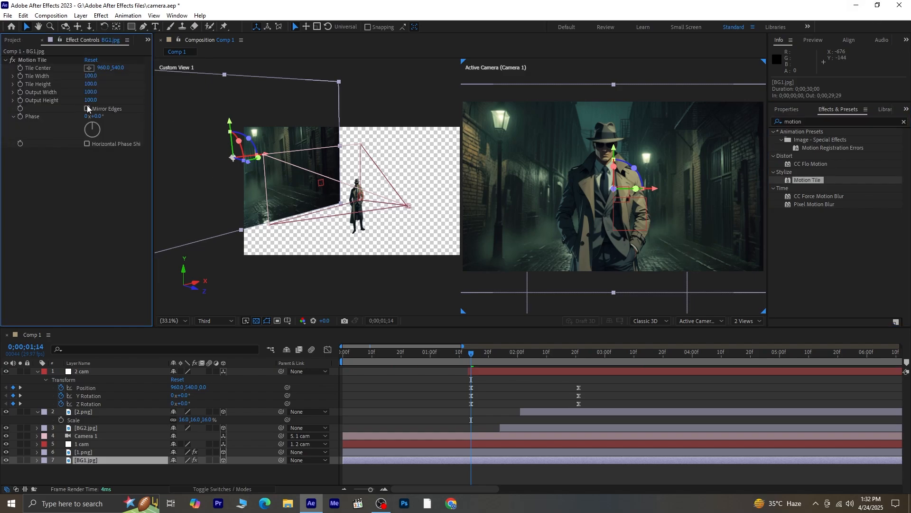
click(88, 109)
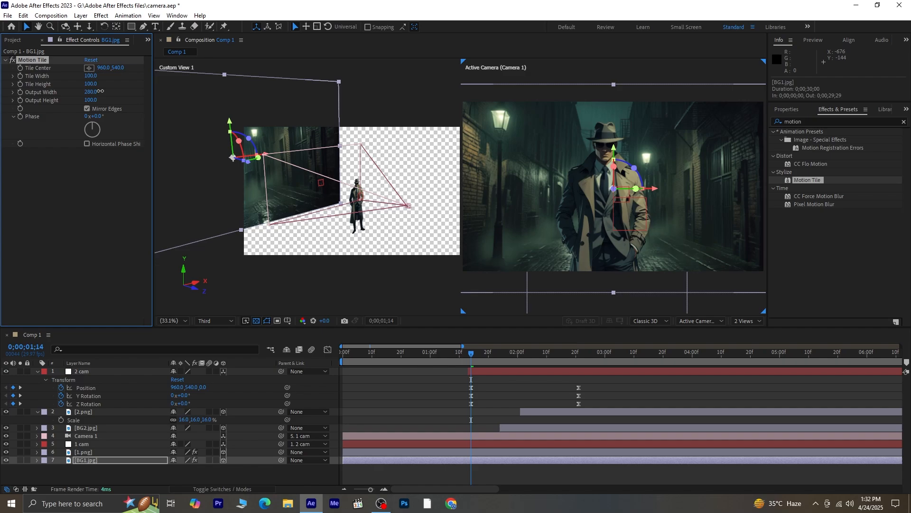
drag(100, 91, 103, 100)
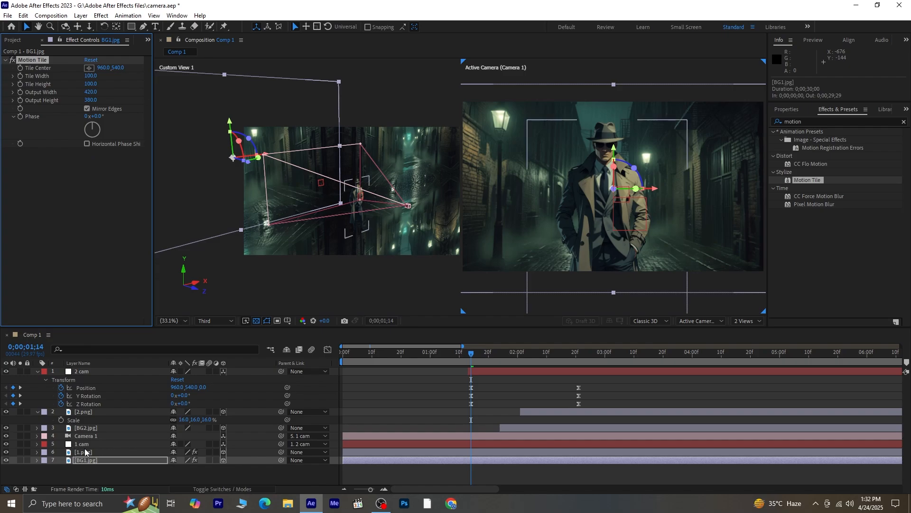
- Apply Motion Tile to BG2.jpg with Mirror Edges enabled, Output Width 1610 and Output Height 1400
click(98, 429)
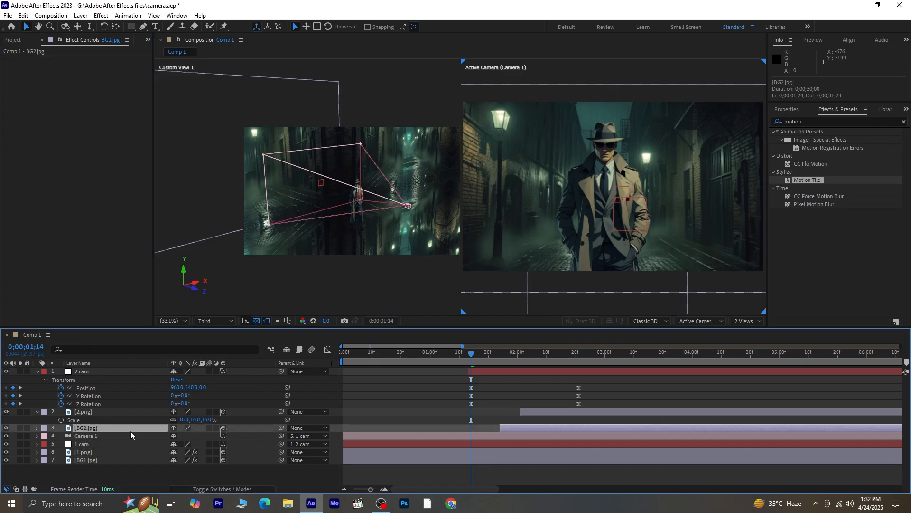
double_click(813, 181)
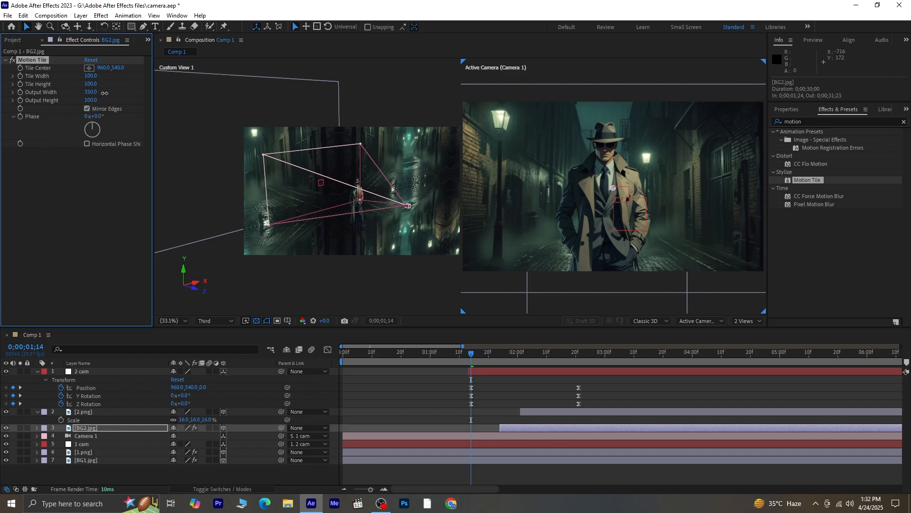
drag(155, 95, 156, 94)
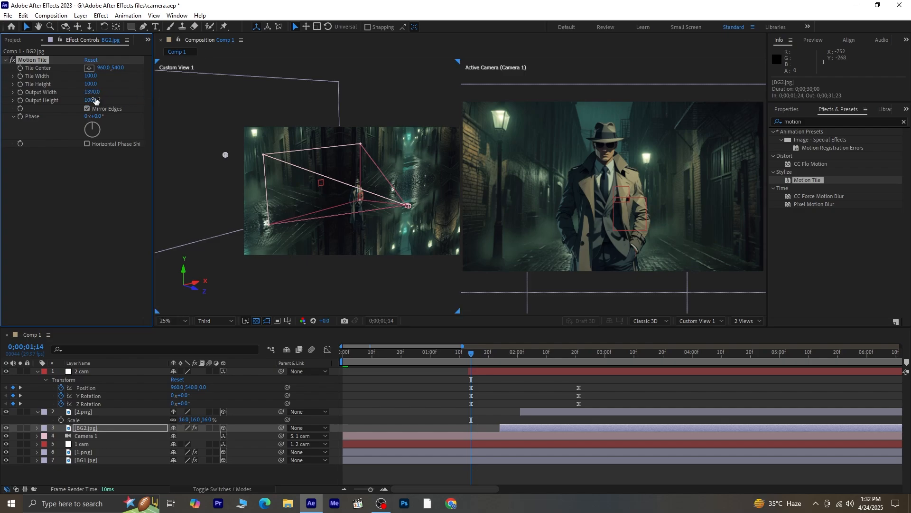
drag(92, 101, 155, 102)
drag(97, 93, 108, 93)
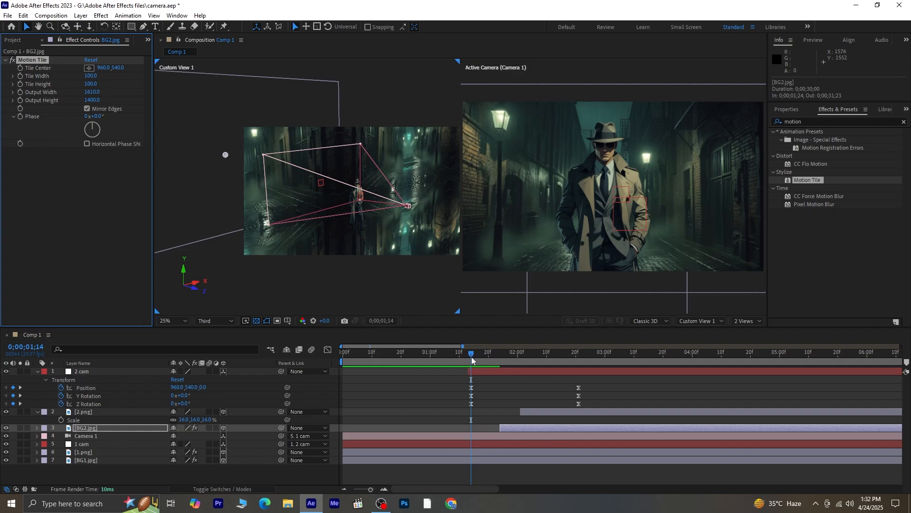
- Switch the composition to a single Active Camera view and preview the camera animation from the beginning
drag(471, 357, 233, 363)
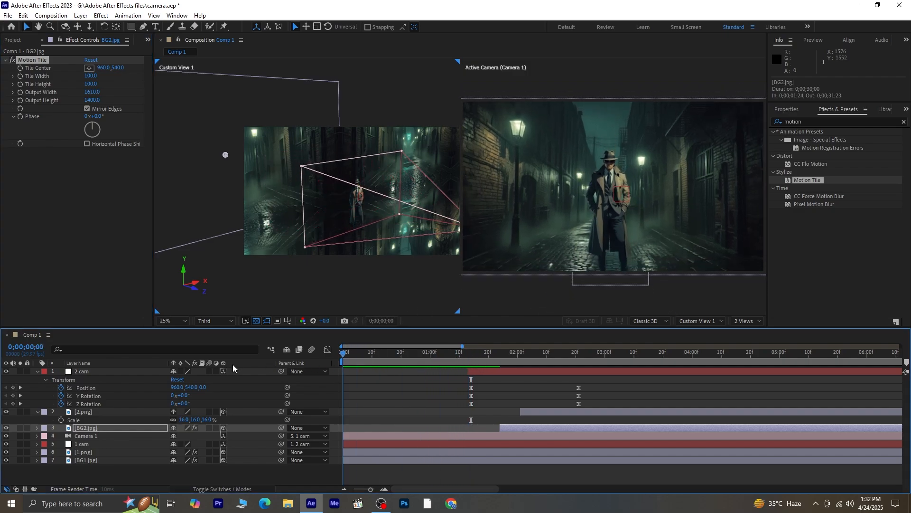
click(505, 469)
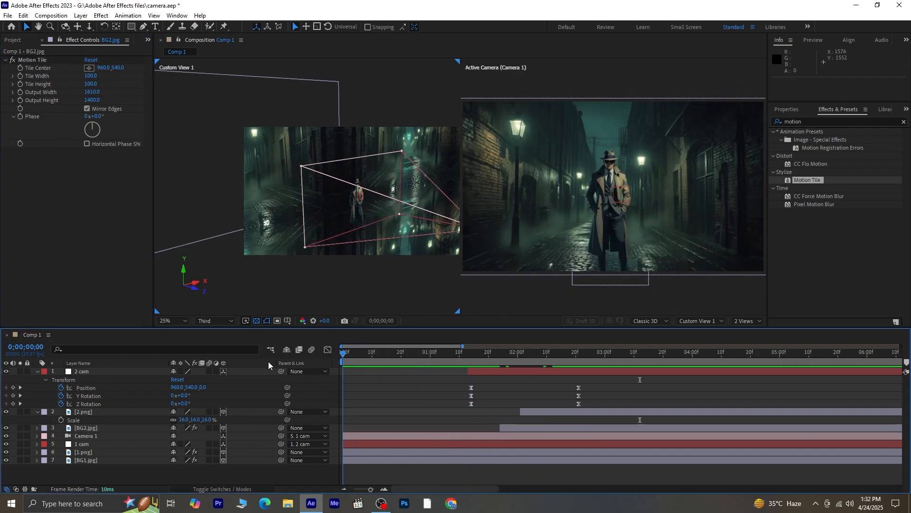
click(755, 320)
click(752, 333)
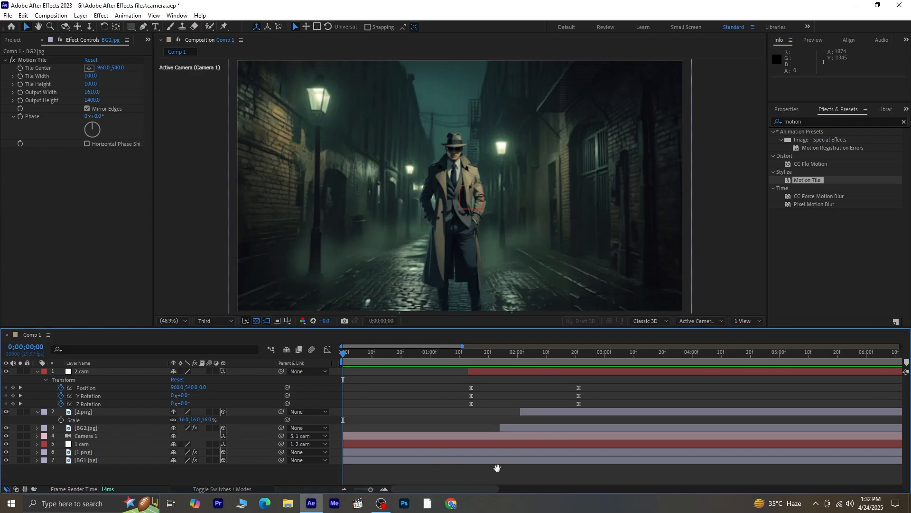
key(space)
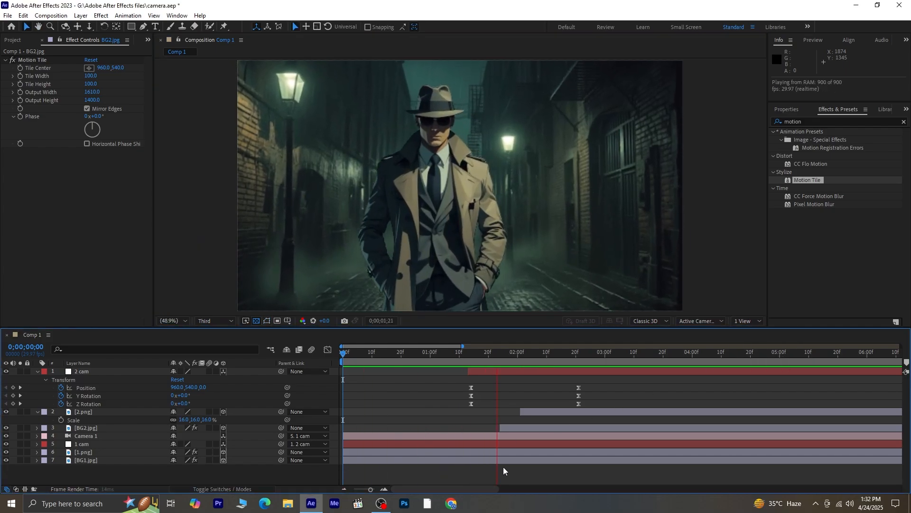
key(space)
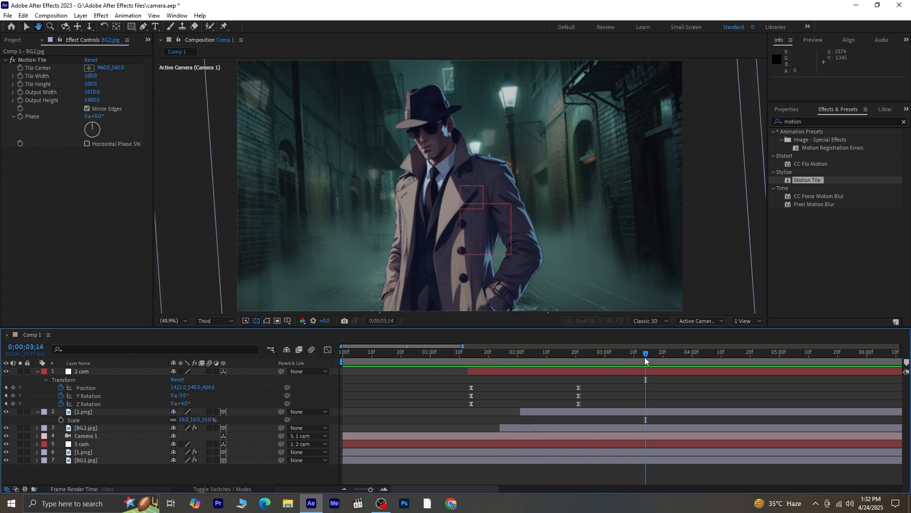
- Move BG1.jpg's starting opacity keyframe to 0;00;01;27 and preview the fade from the beginning
drag(637, 352, 523, 354)
click(103, 460)
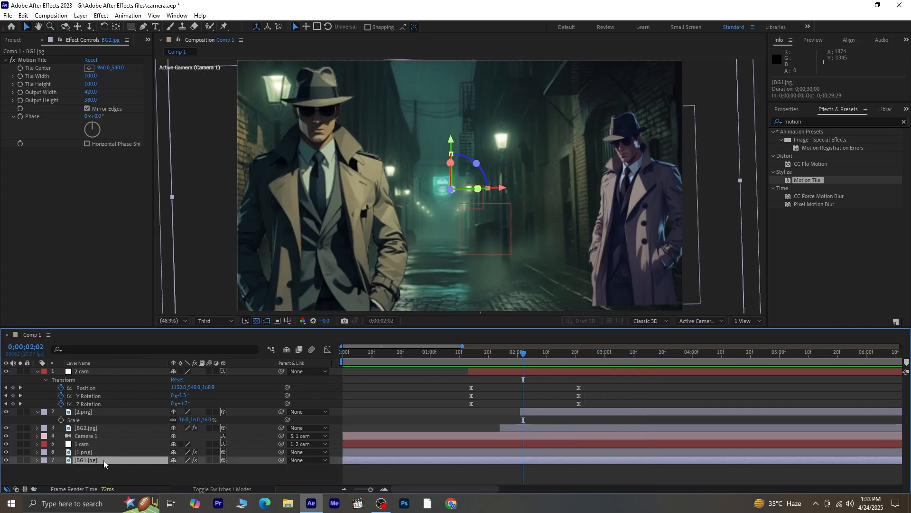
key(t)
drag(523, 468, 511, 468)
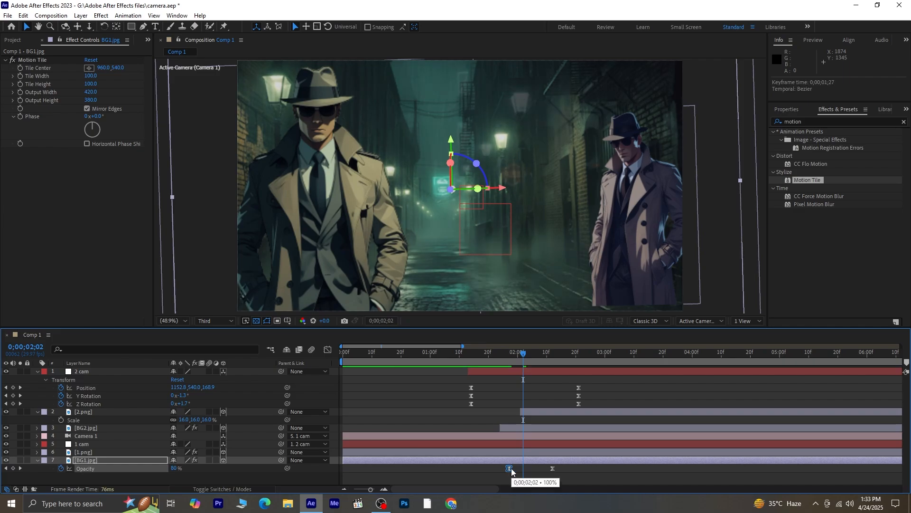
drag(521, 355, 243, 379)
key(space)
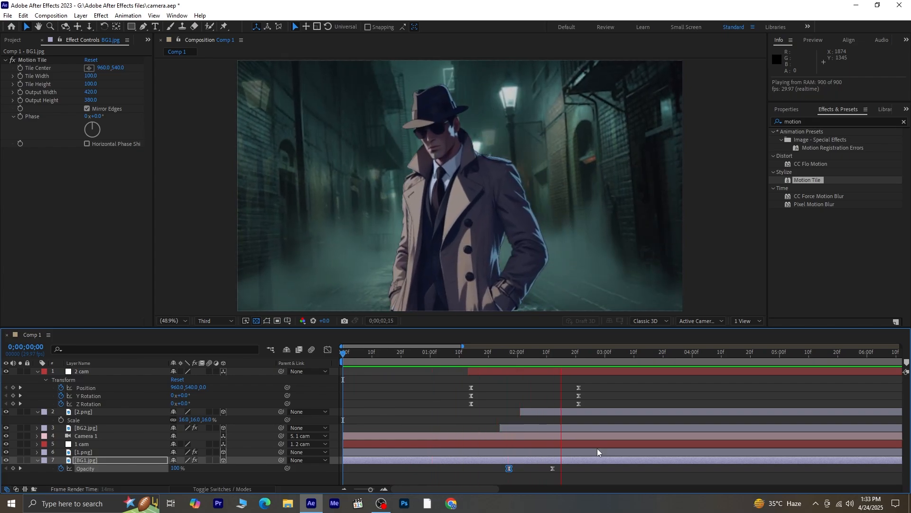
key(space)
- Move BG1.jpg's ending opacity keyframe to 0;00;02;16, shift the starting one about two frames earlier, and preview the transition
drag(554, 468, 565, 468)
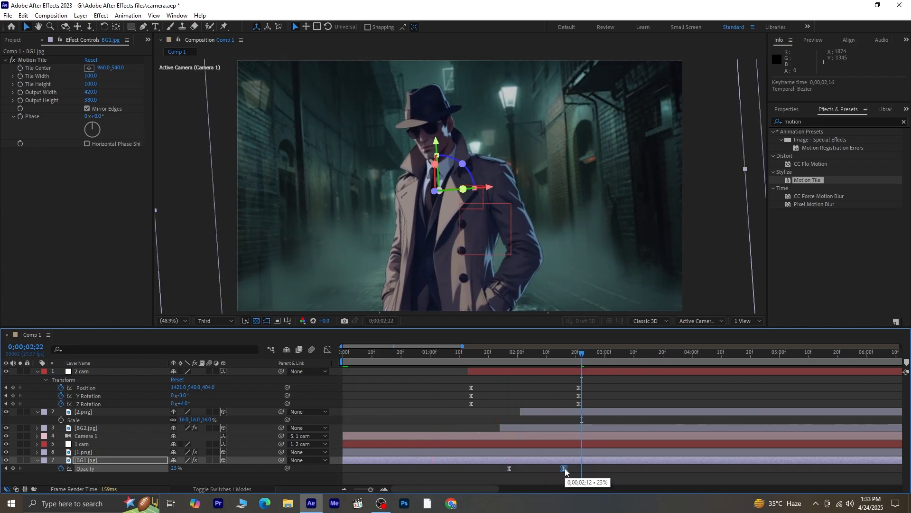
click(506, 469)
drag(509, 468, 503, 468)
drag(589, 364, 226, 364)
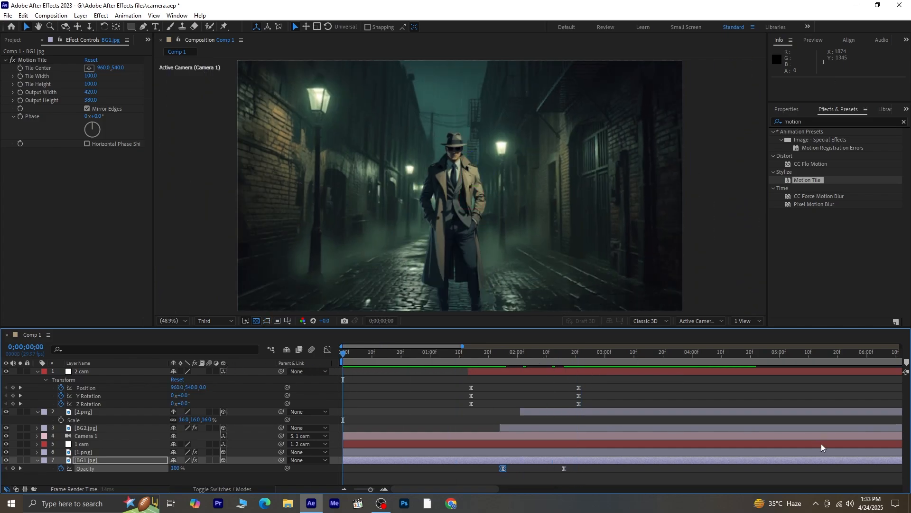
key(space)
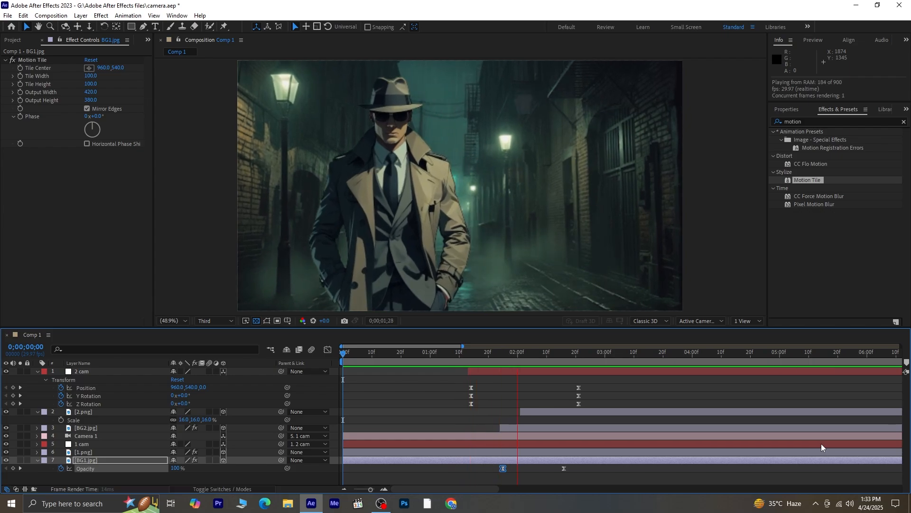
key(space)
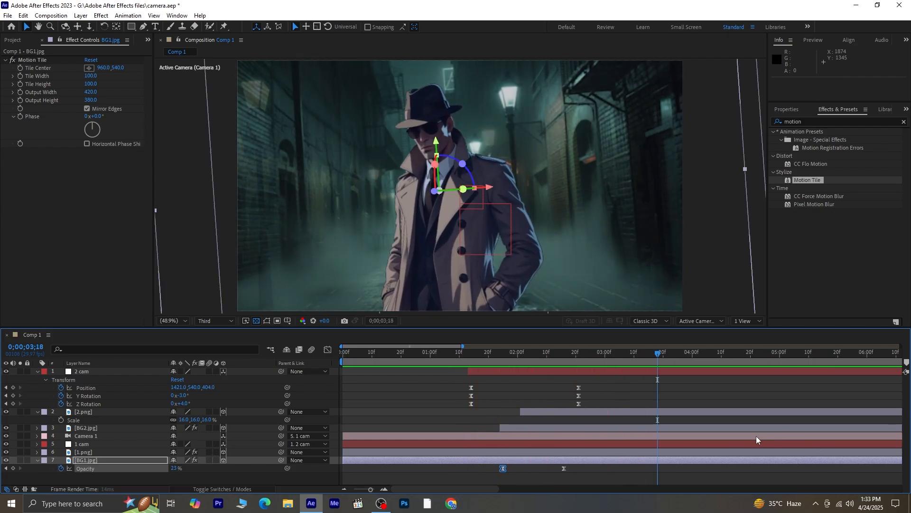
- Return to the start of the composition and collapse the properties of the 2 cam, 2.png and BG1.jpg layers
click(625, 411)
click(623, 400)
drag(640, 353, 297, 367)
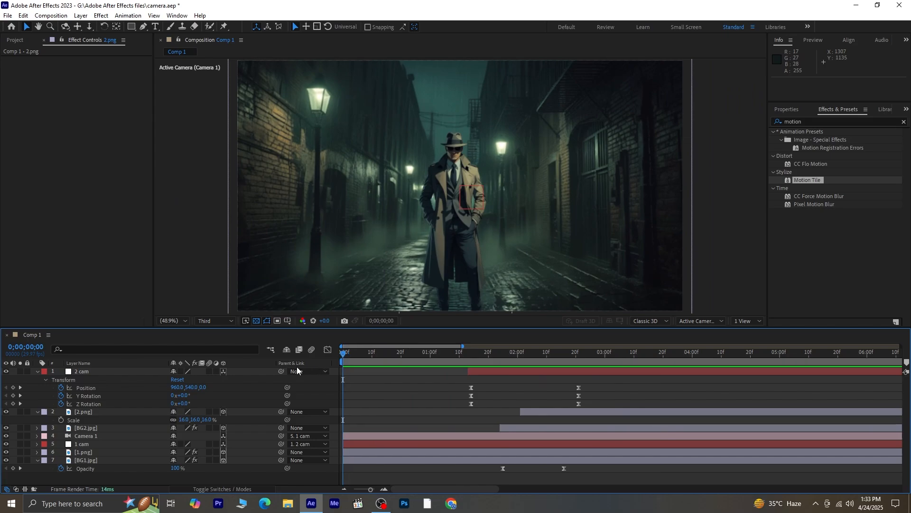
click(37, 413)
click(37, 371)
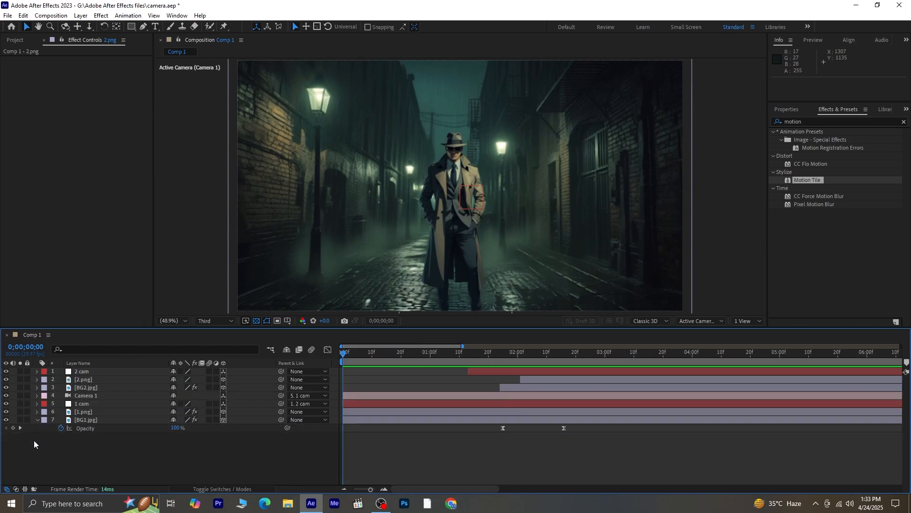
click(36, 419)
- Add the text "Who's the" across the first detective's head with the current time at 0;00;00;19
drag(343, 354, 399, 354)
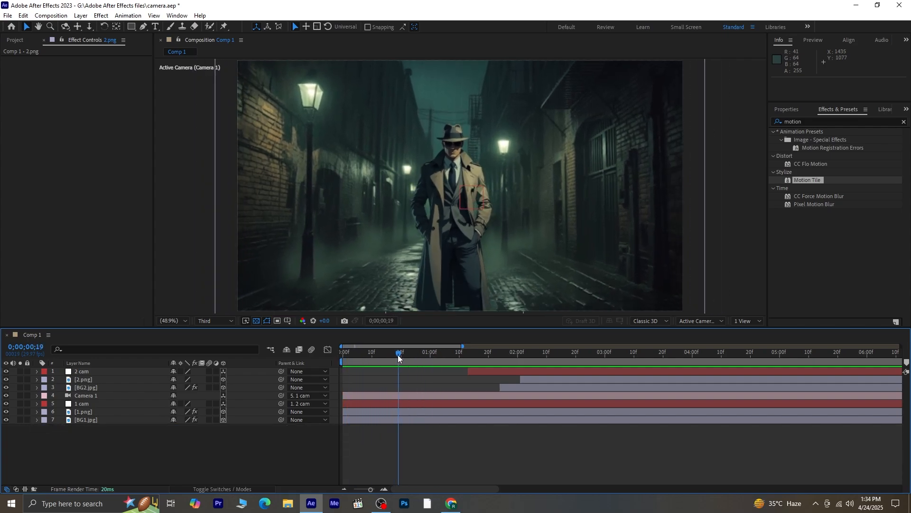
click(156, 27)
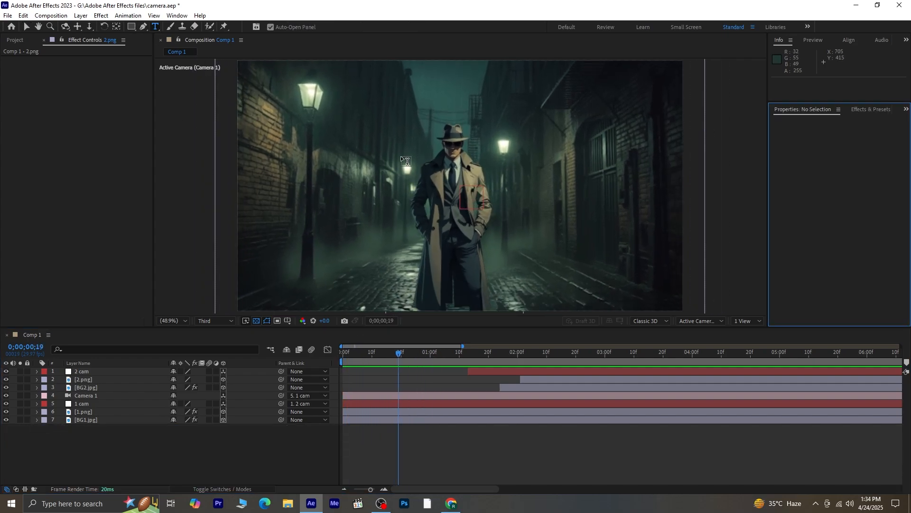
click(342, 148)
text(Who's the)
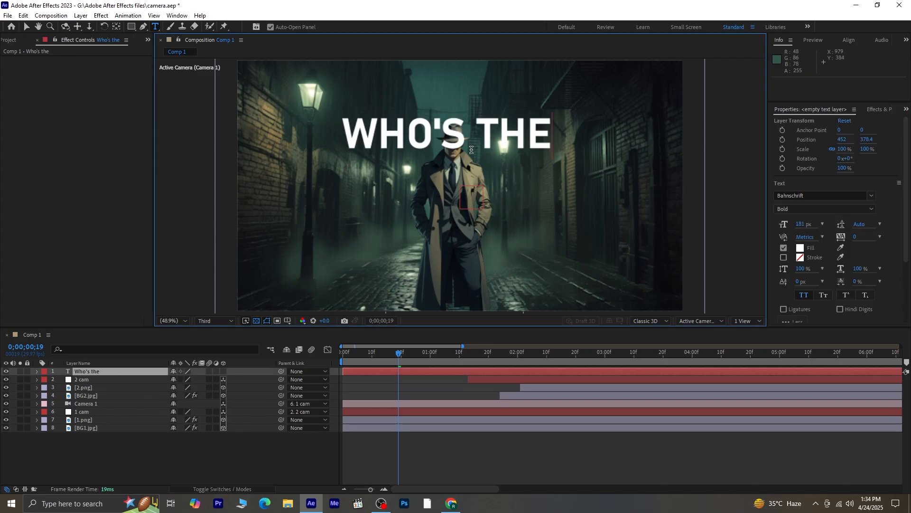
click(26, 28)
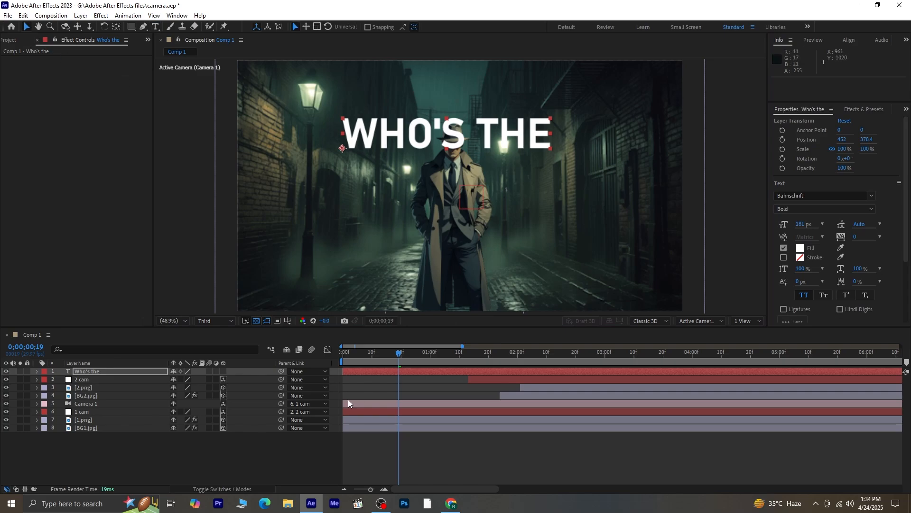
- Centre the anchor point of the "Who's the" text and set its font size to 223 px
click(116, 28)
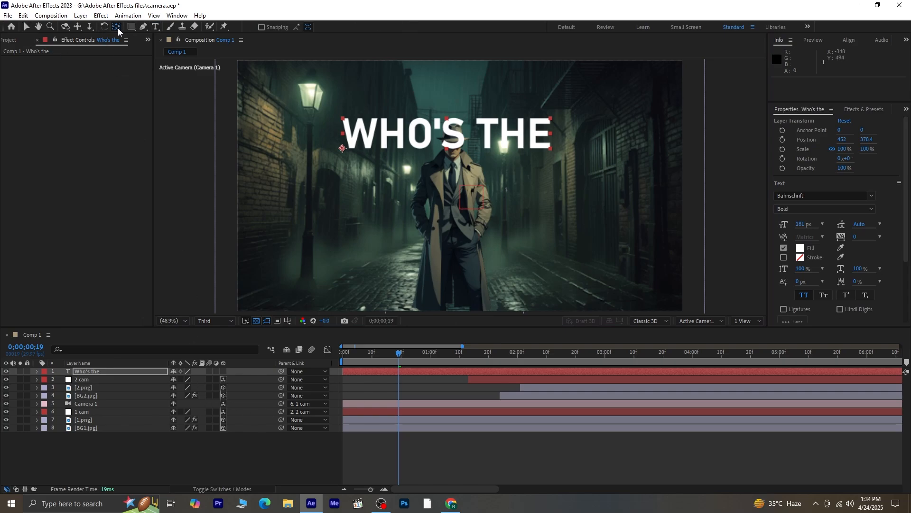
key(ctrl+alt+Home)
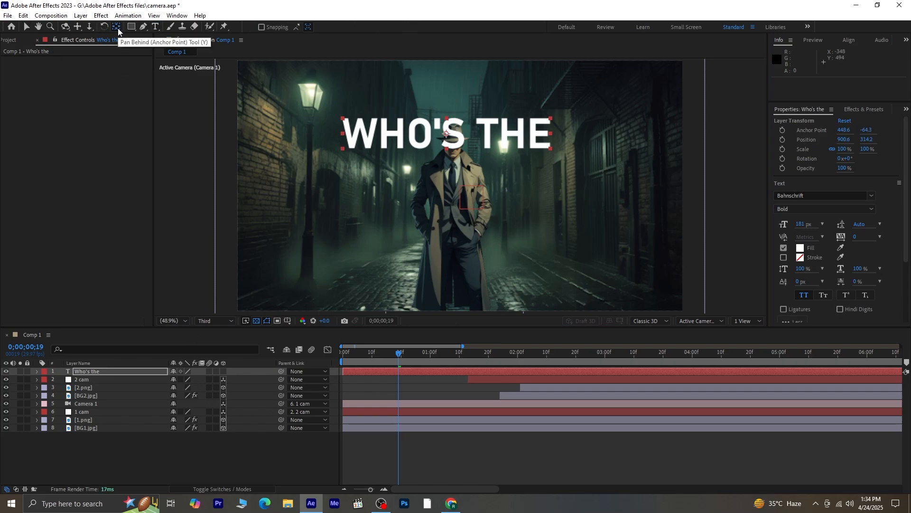
drag(806, 227, 824, 224)
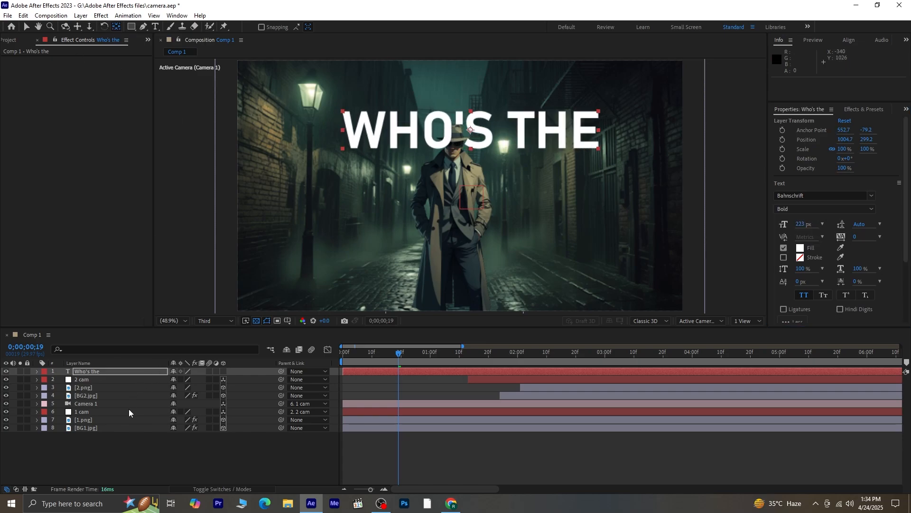
- Make the "Who's the" text a 3D layer and place it directly above 1.png in the layer stack
click(115, 442)
click(115, 373)
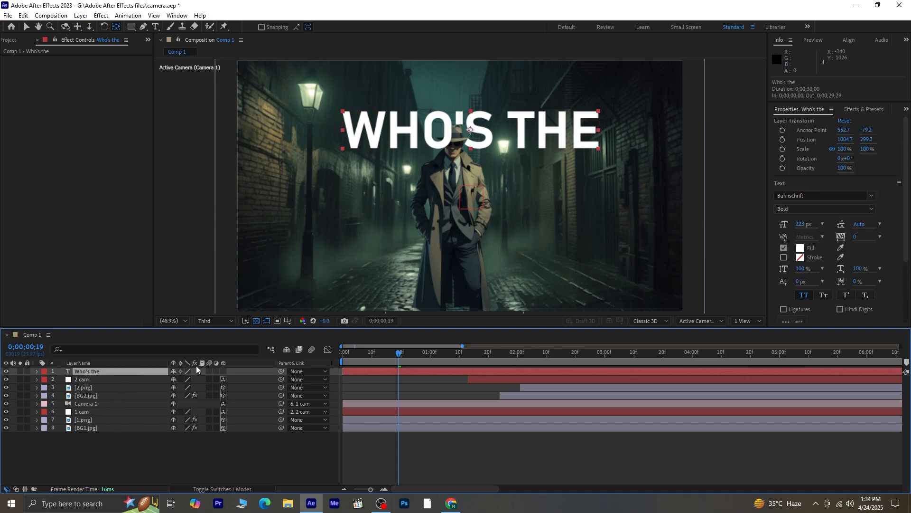
click(229, 370)
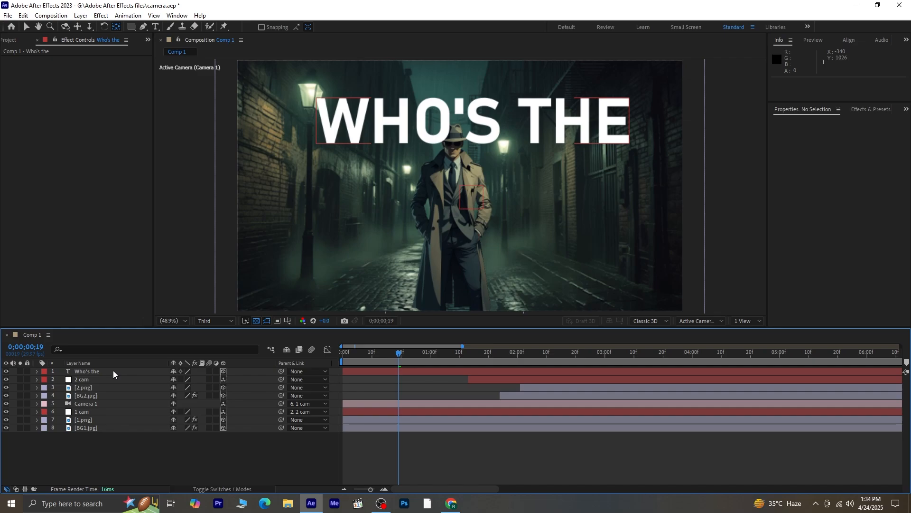
drag(113, 371, 115, 421)
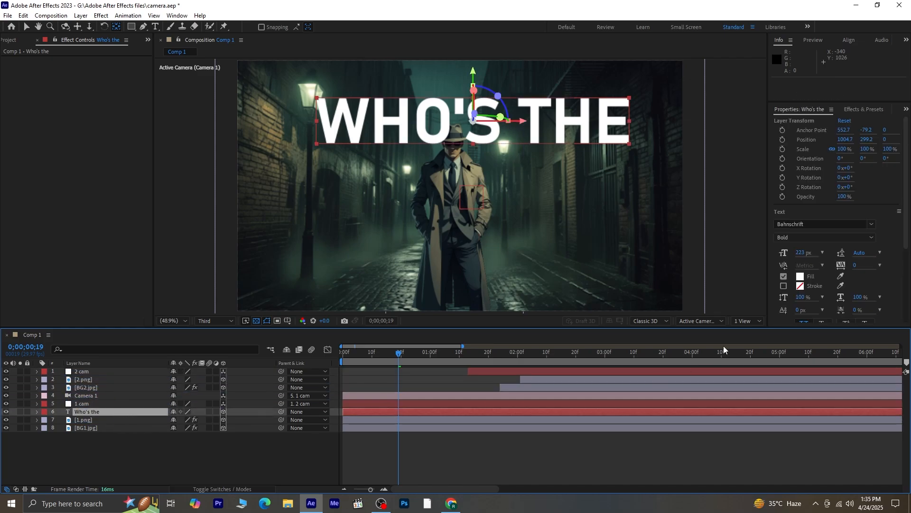
- Show two views and push the "Who's the" text behind the detective by setting its Z position to 1322
click(754, 319)
click(756, 340)
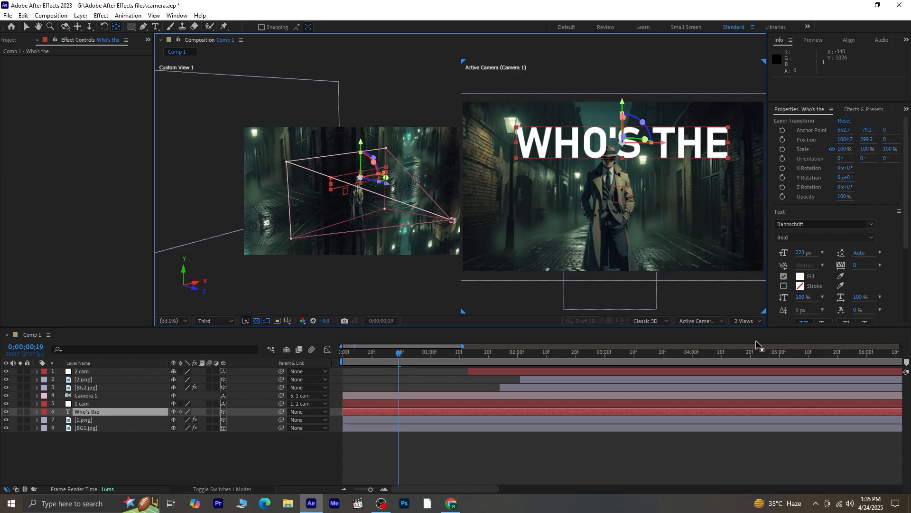
click(328, 202)
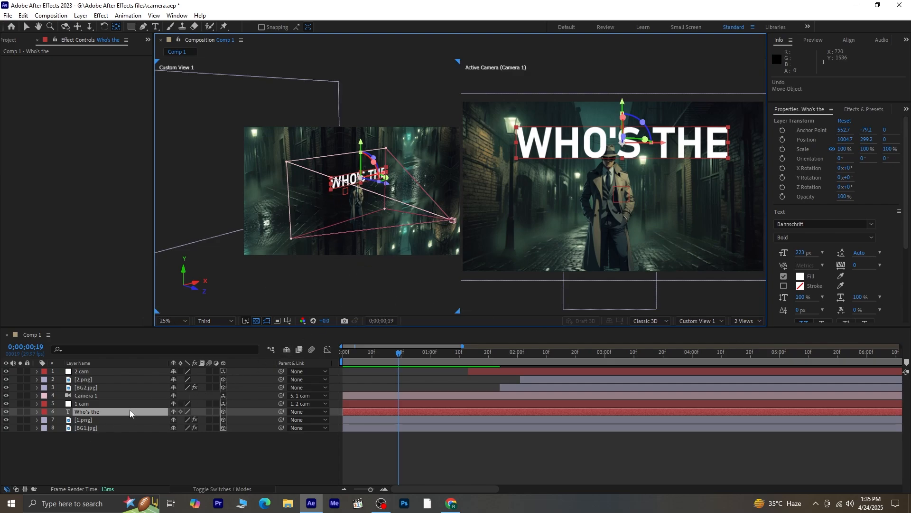
key(p)
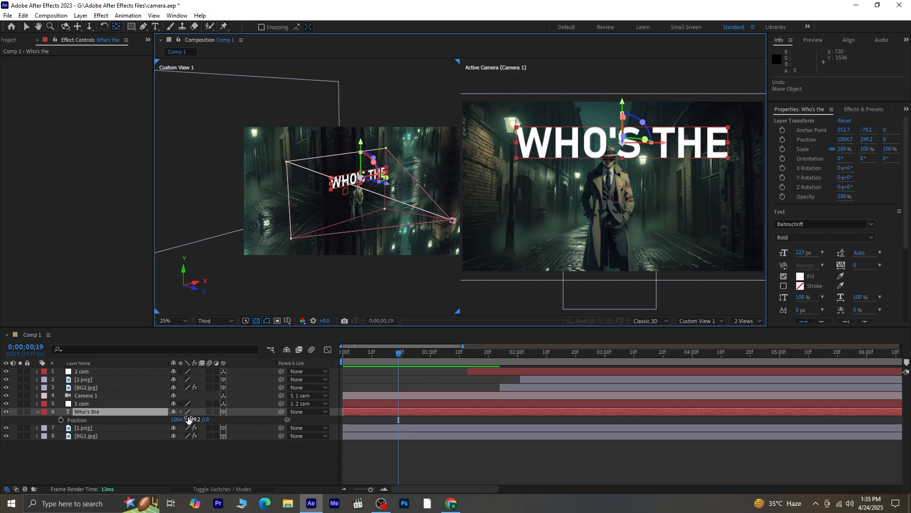
drag(207, 421, 807, 376)
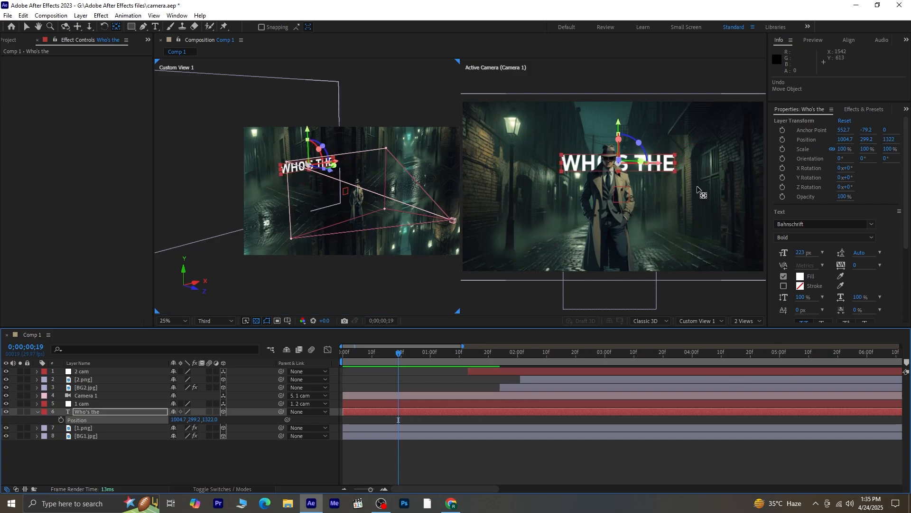
- Return to a single camera view and scale the "Who's the" text to 121%
click(757, 322)
click(754, 331)
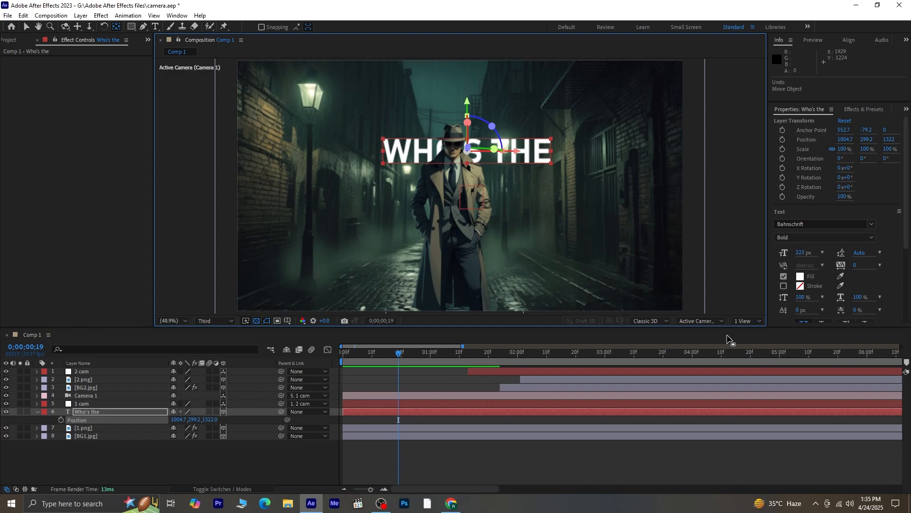
scroll(521, 204, down, 2)
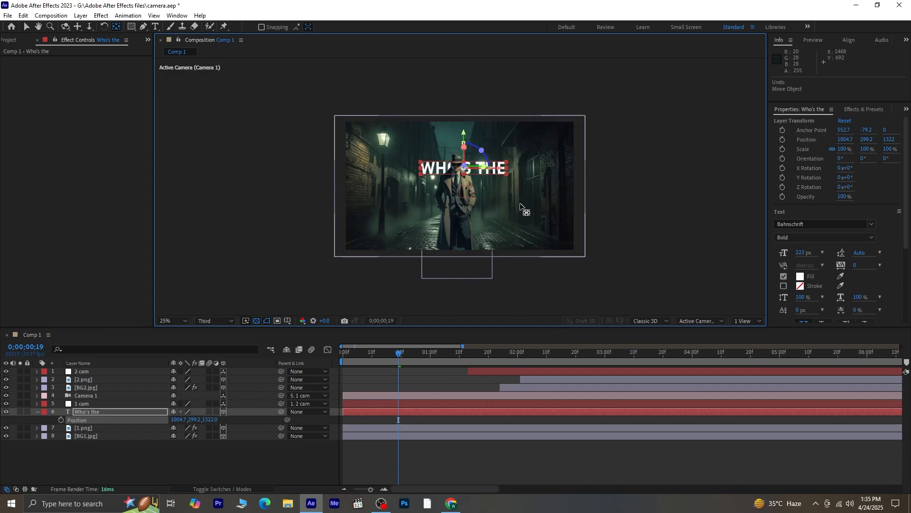
scroll(520, 204, up, 2)
key(s)
drag(186, 420, 227, 420)
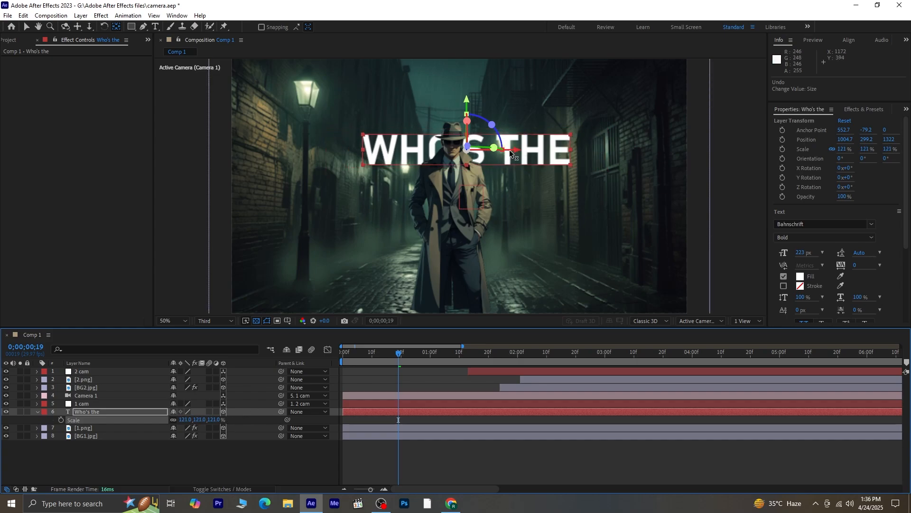
- Raise the "Who's the" text above the detective's head to X 952.8, Y 113, and preview the animation from the start
key(v)
drag(512, 151, 503, 150)
drag(459, 101, 460, 71)
click(451, 450)
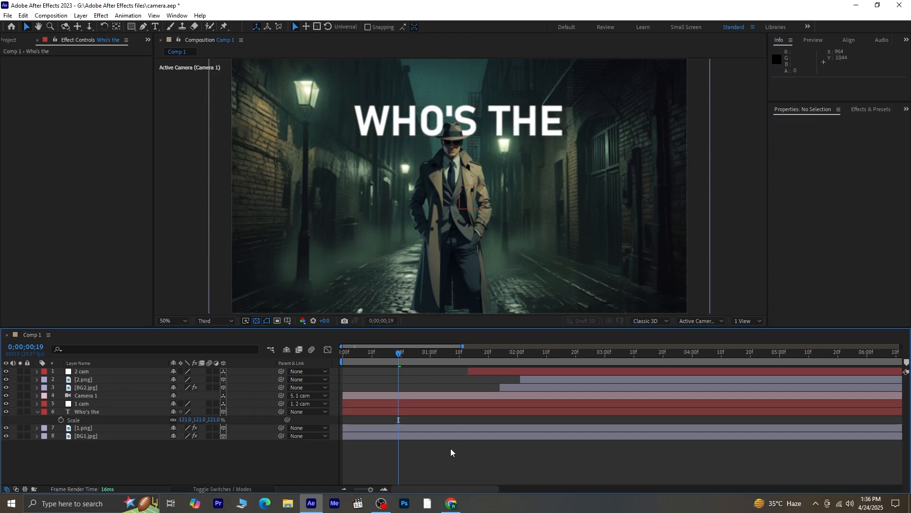
drag(396, 352, 335, 356)
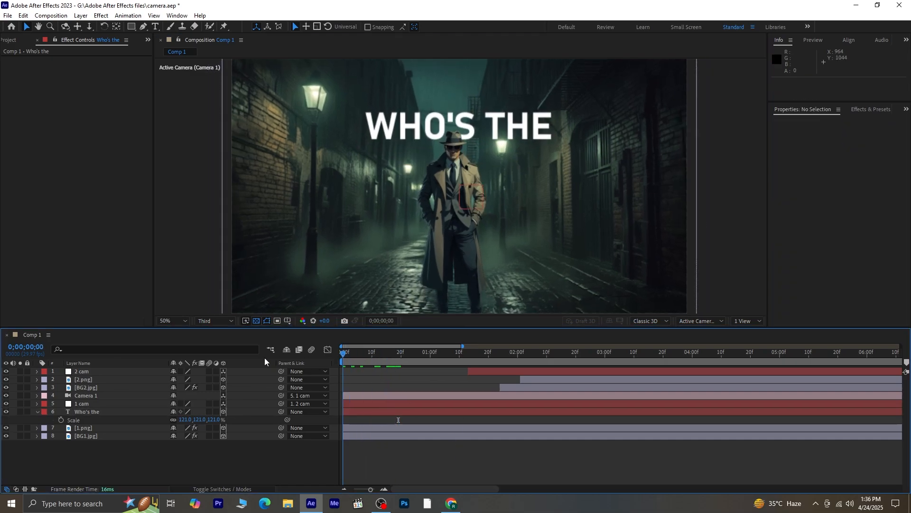
key(h)
key(space)
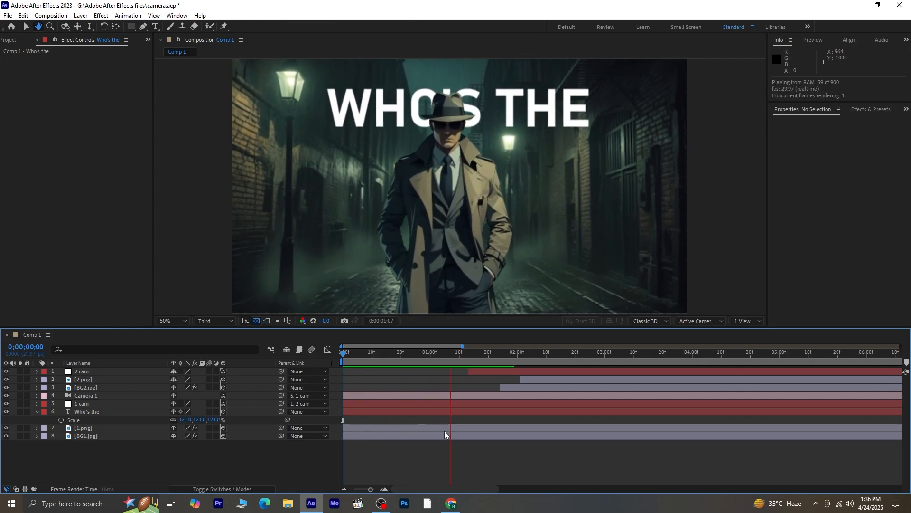
- Keyframe a fade-in on the "Who's the" text with Opacity 0% at frame 5 and 100% at frame 9, and preview it
drag(565, 354, 357, 362)
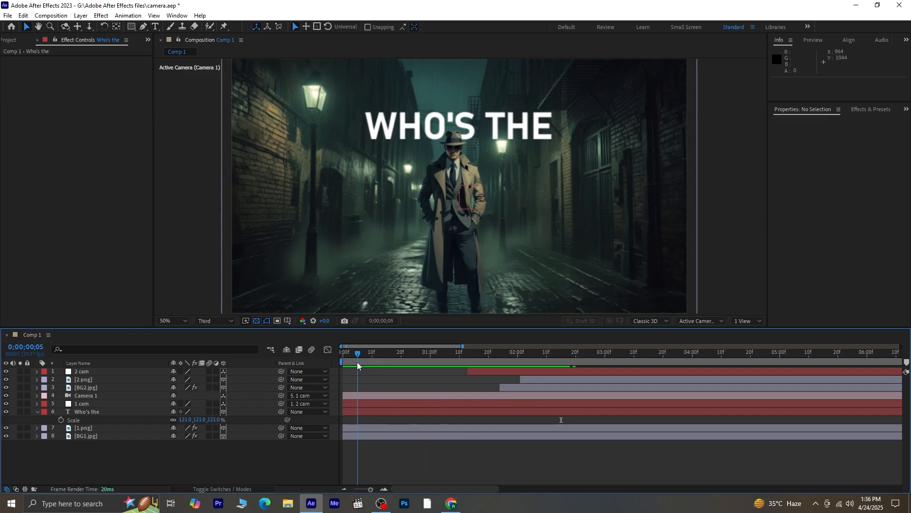
click(363, 414)
key(t)
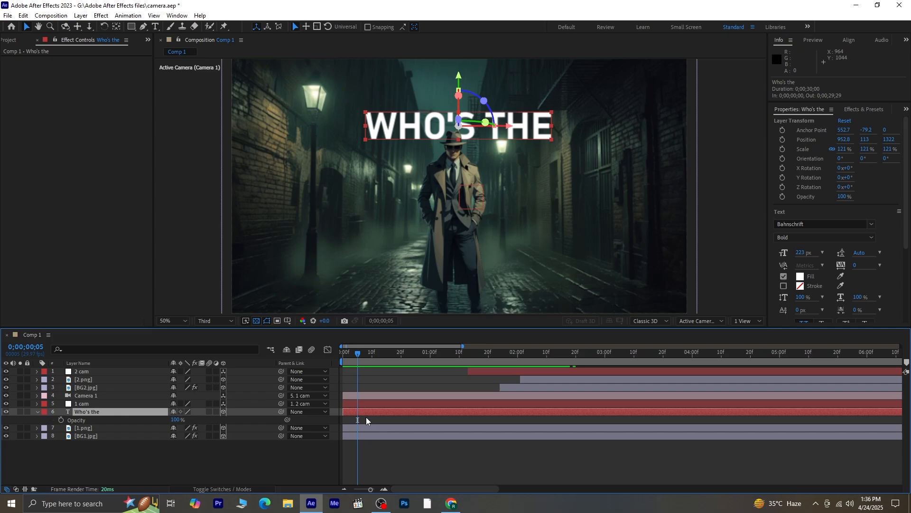
click(60, 420)
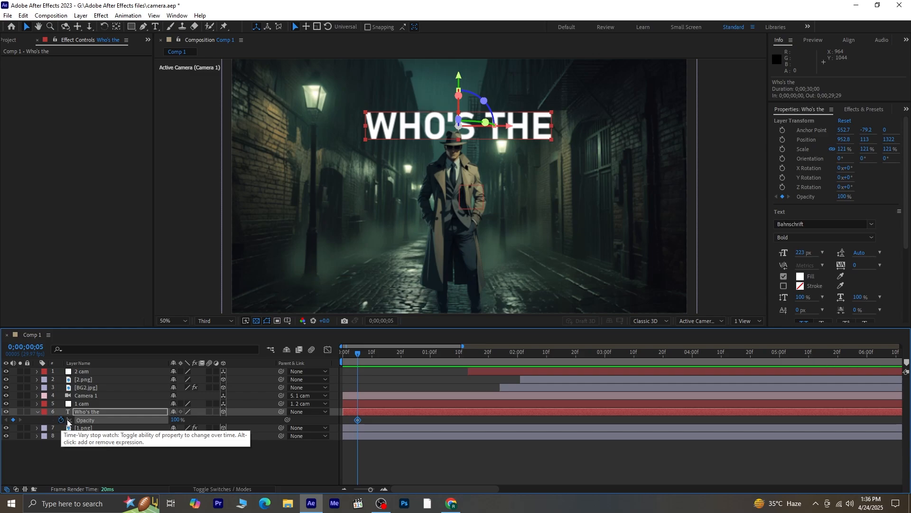
drag(360, 351, 370, 355)
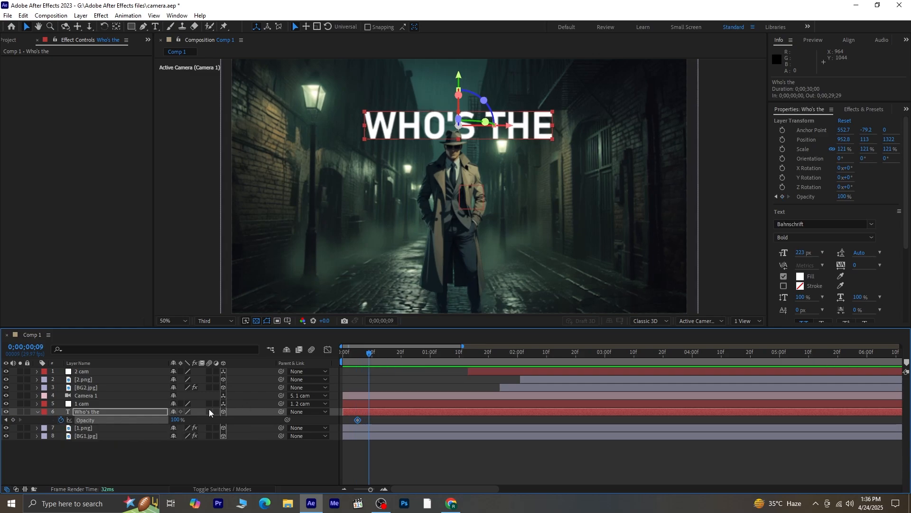
click(13, 420)
click(6, 420)
drag(174, 420, 29, 416)
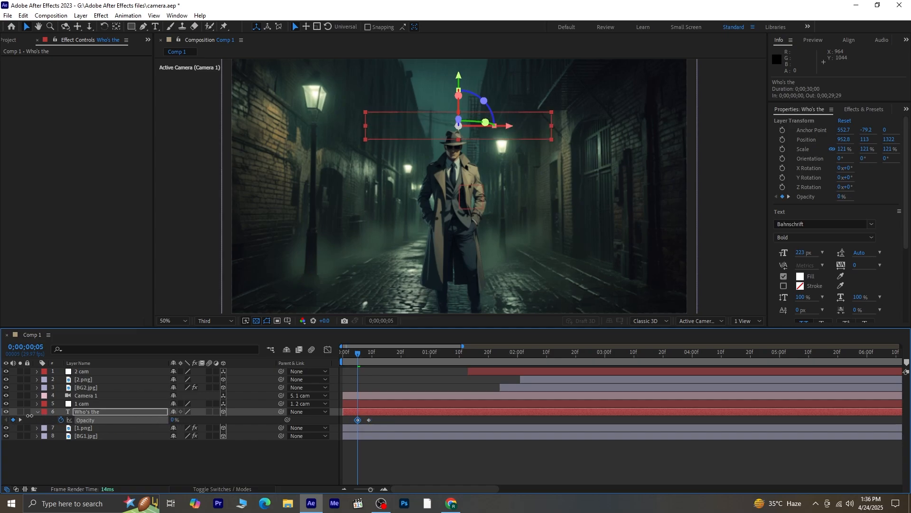
drag(357, 353, 255, 393)
click(21, 419)
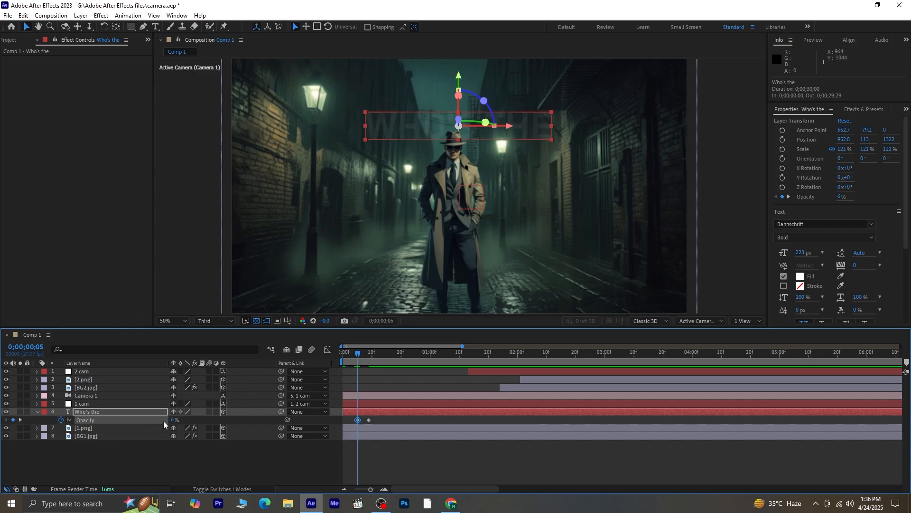
click(198, 462)
key(space)
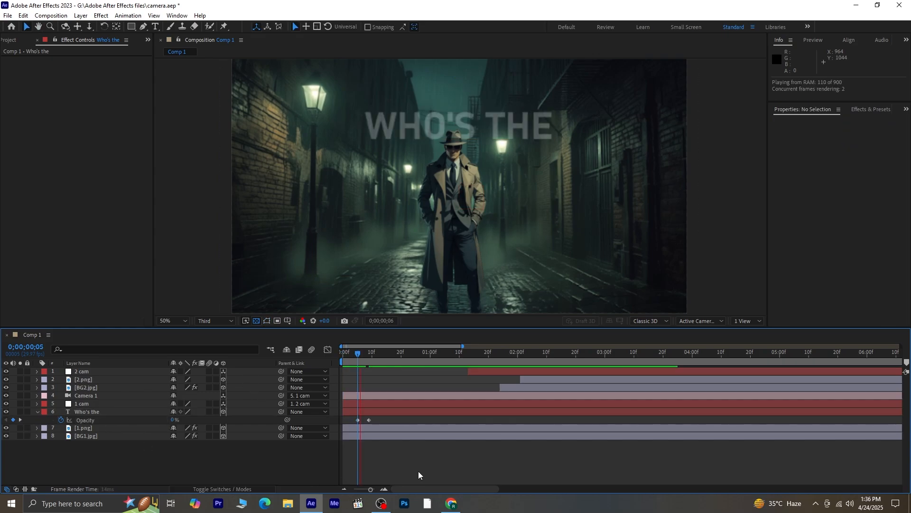
key(space)
- Lengthen the text's fade-in by moving its 0% opacity keyframe to frame 0 and its 100% keyframe to frame 14
drag(369, 420, 380, 419)
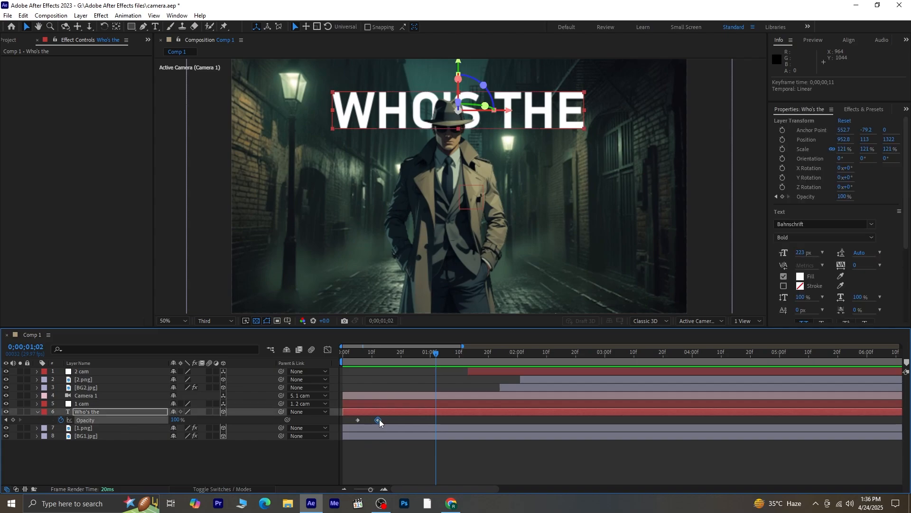
drag(430, 356, 235, 380)
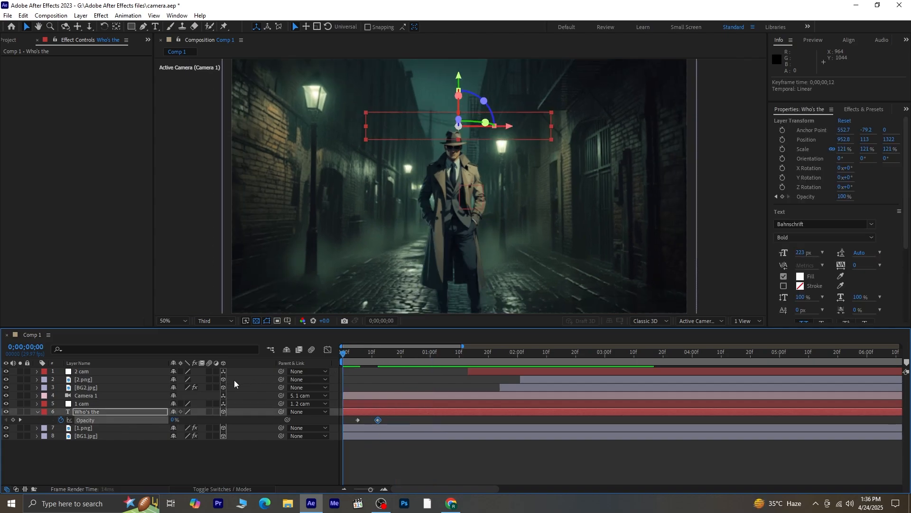
key(space)
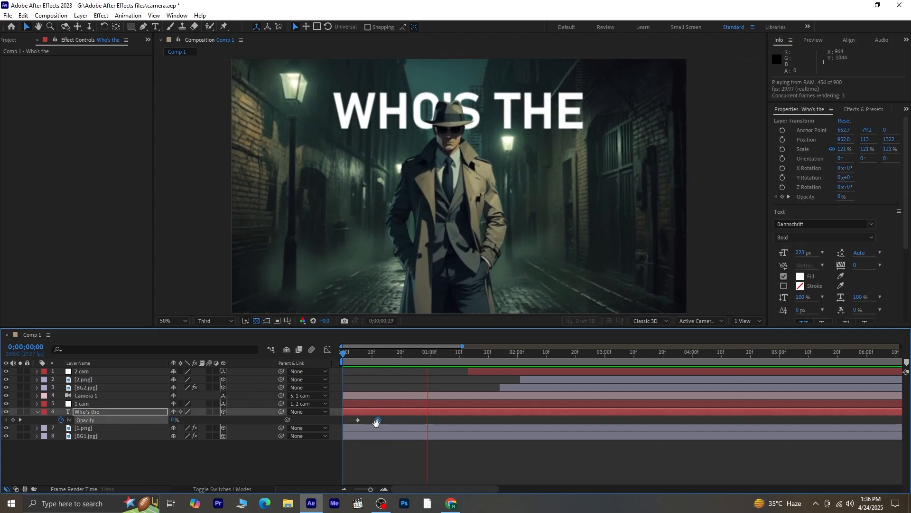
key(space)
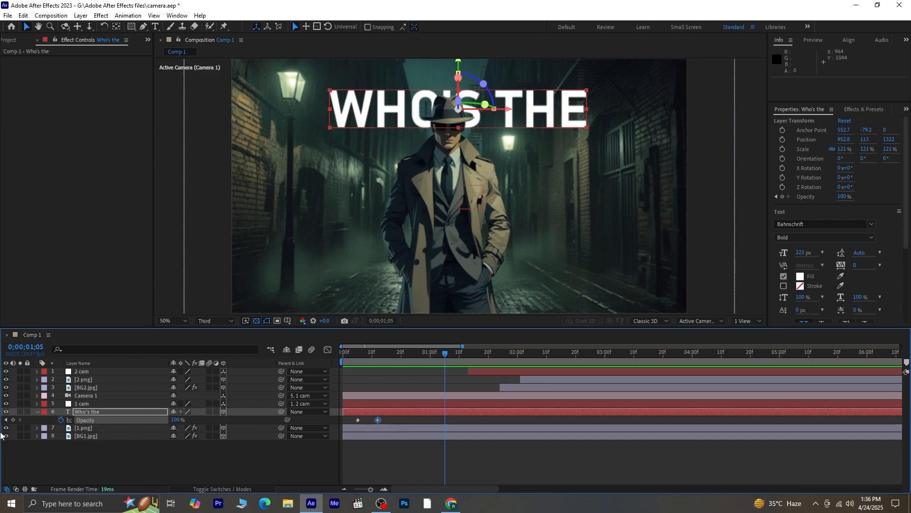
click(5, 420)
click(6, 420)
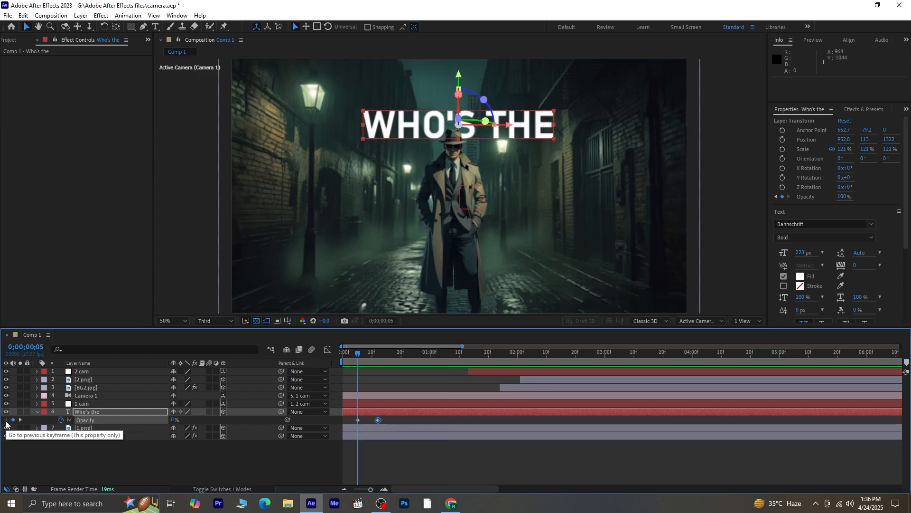
drag(358, 420, 343, 420)
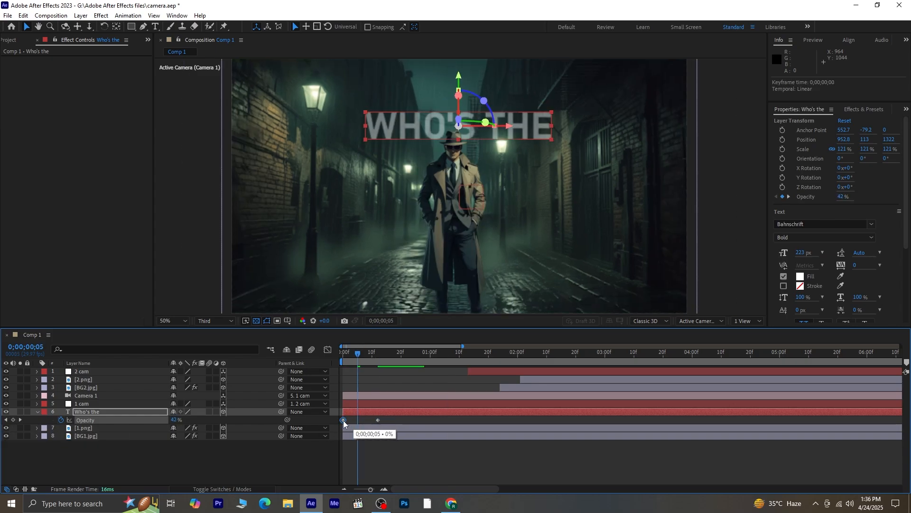
click(354, 361)
click(341, 356)
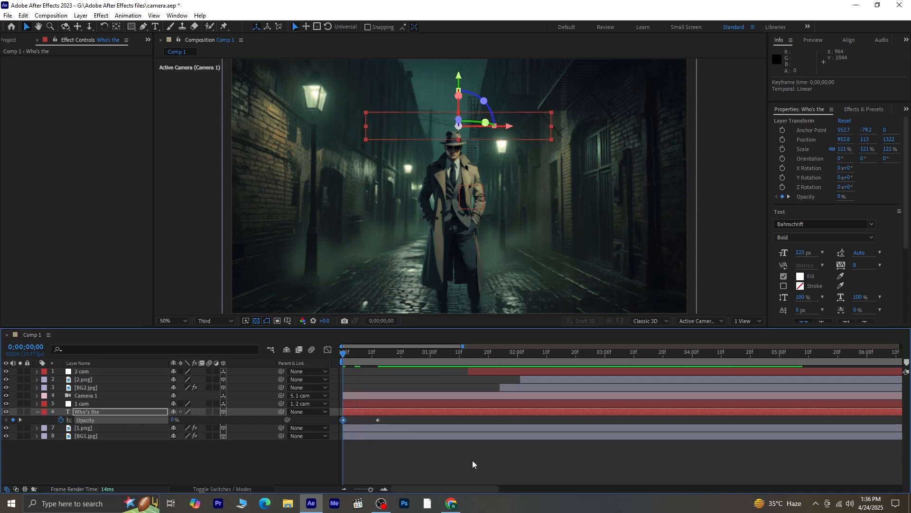
key(space)
key(space)
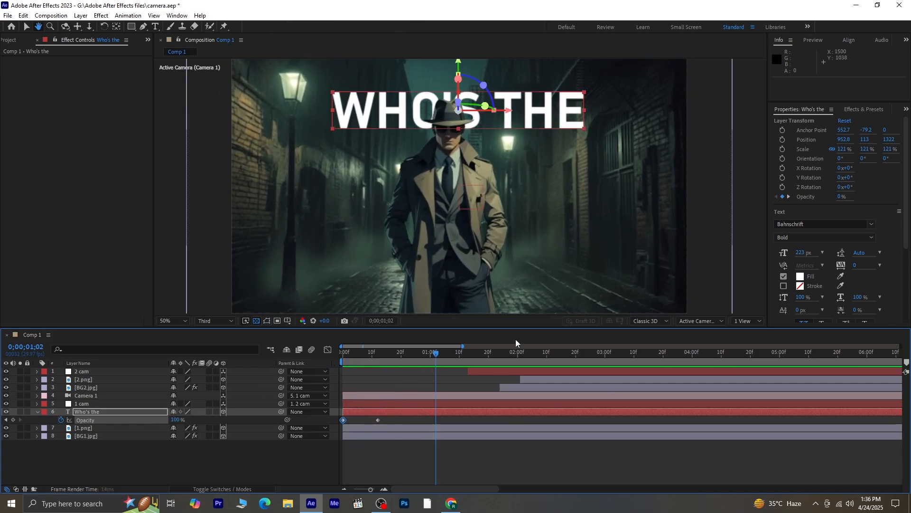
drag(377, 420, 384, 420)
- Keyframe the text's fade-out with Opacity 100% at 0;00;01;15 and 0% at 0;00;01;26, and preview it
drag(440, 352, 474, 368)
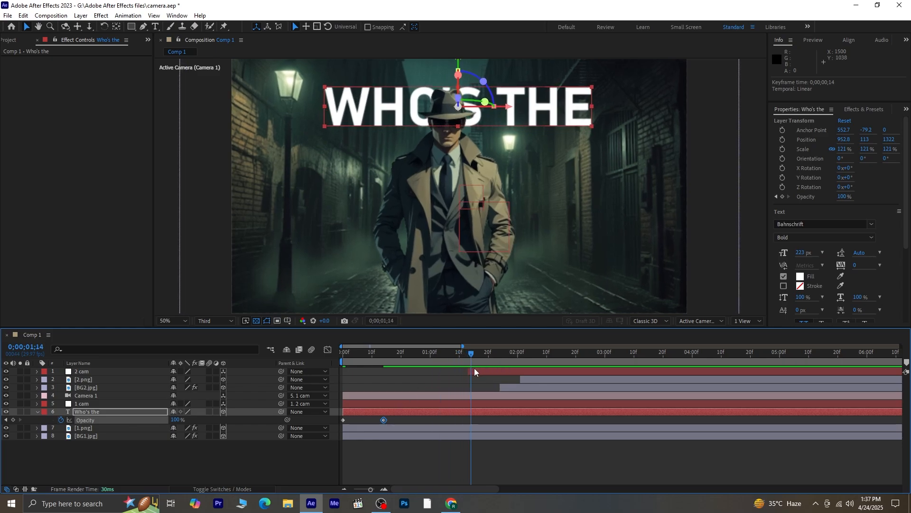
click(13, 419)
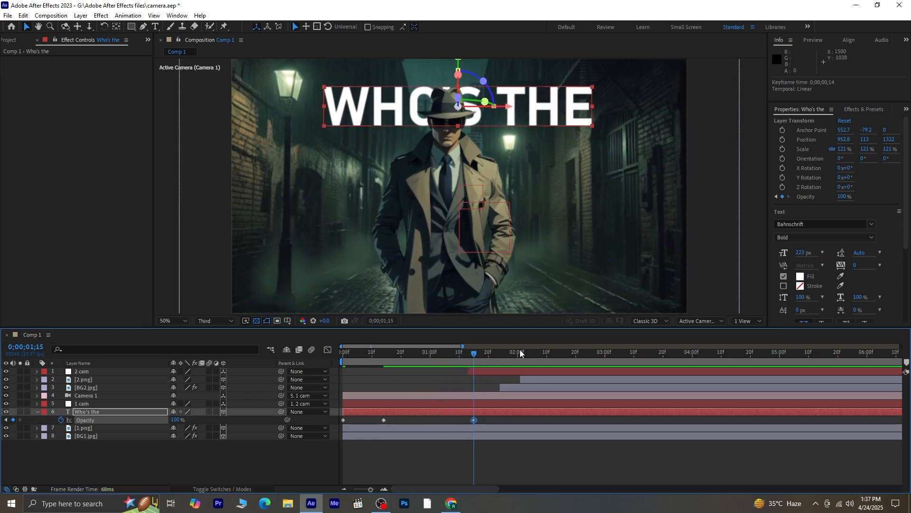
drag(478, 354, 506, 374)
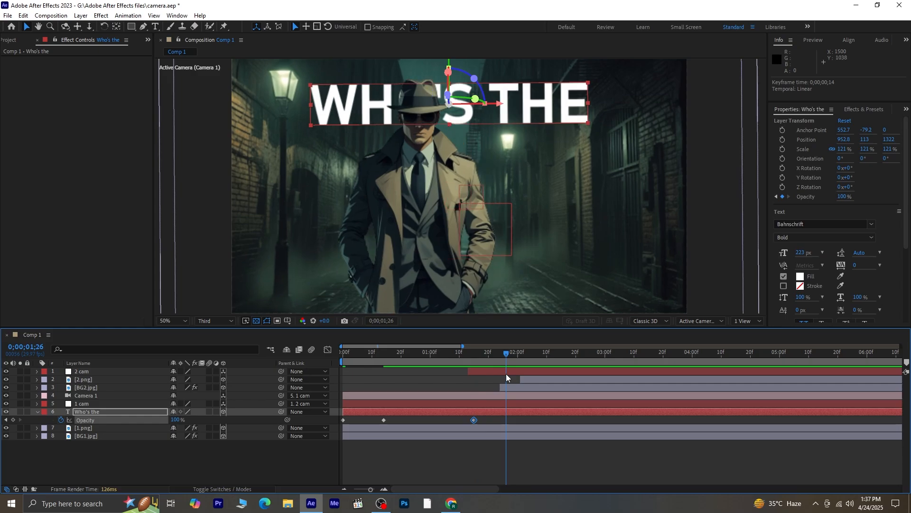
drag(176, 419, 128, 420)
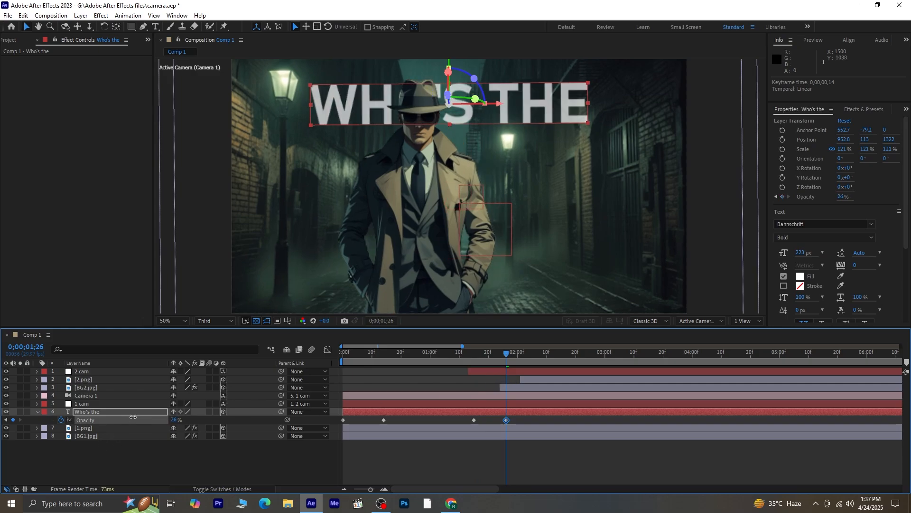
key(space)
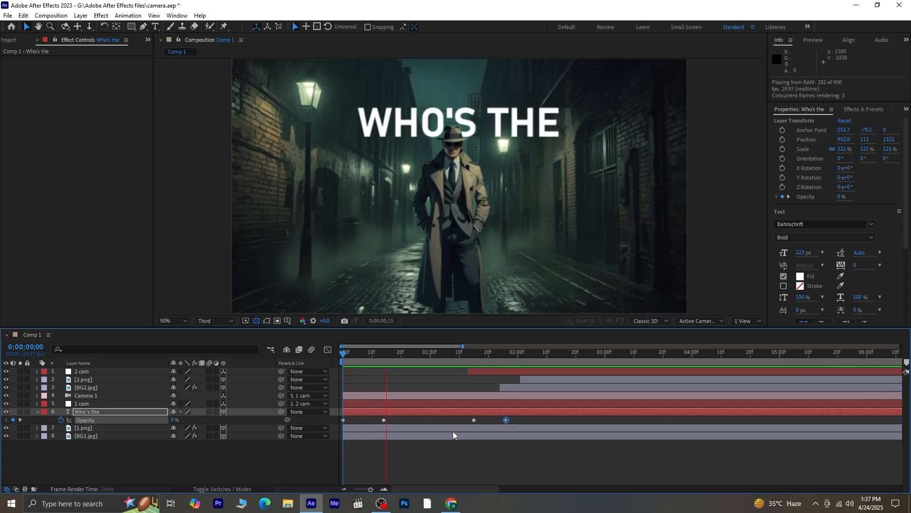
- Easy-ease the two fade-in opacity keyframes and shape their speed graph to peak sharply just before the second keyframe
drag(400, 420, 327, 420)
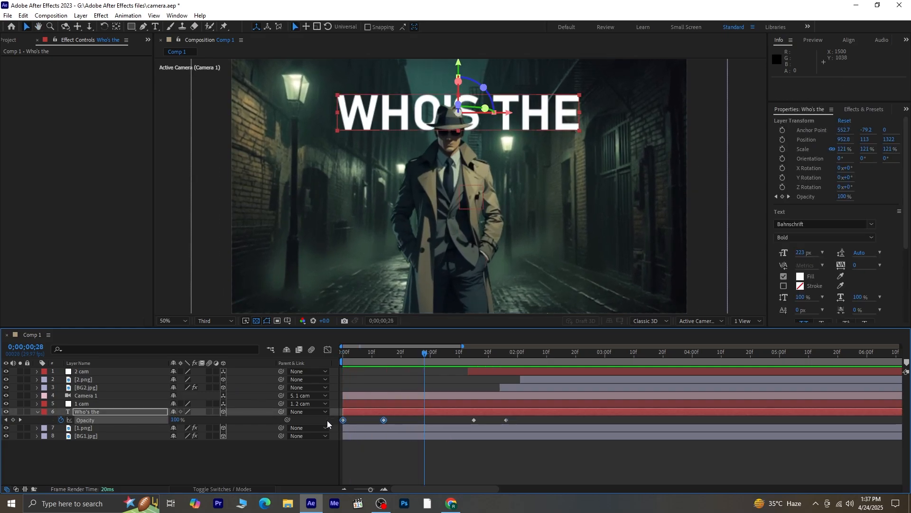
click(327, 350)
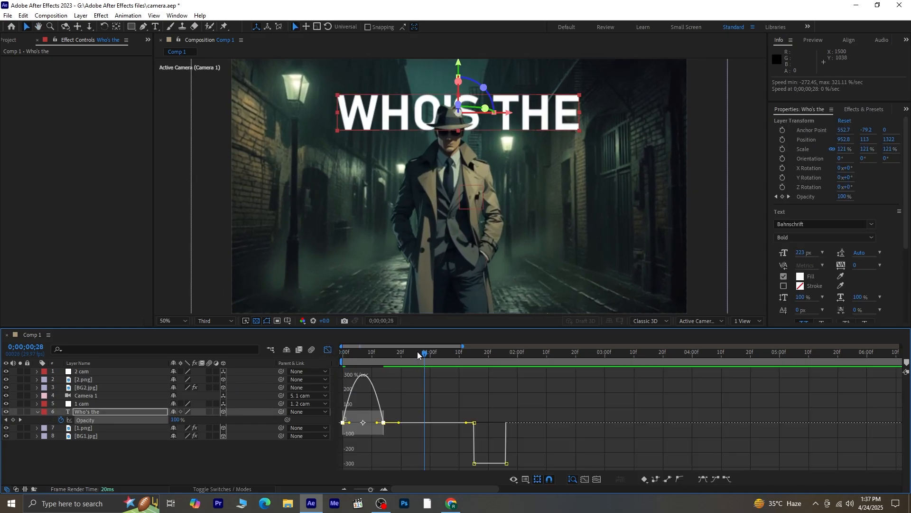
drag(415, 352, 292, 374)
key(=)
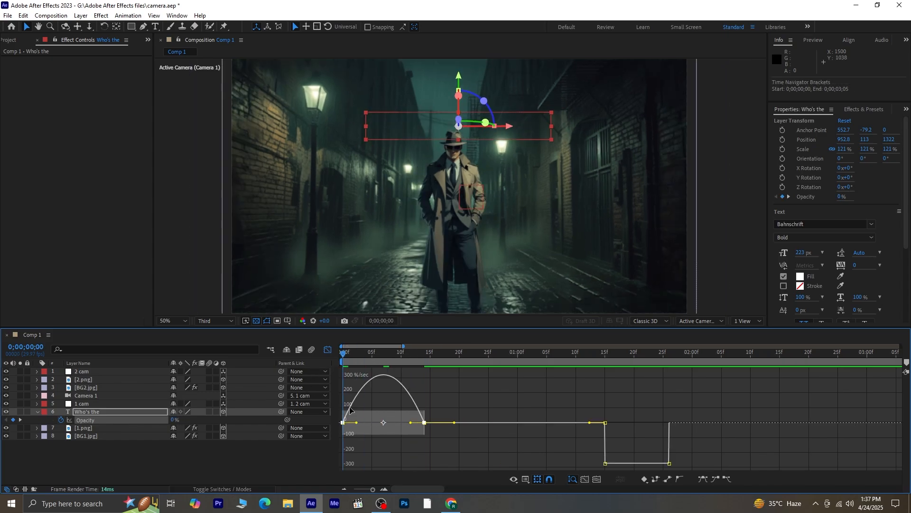
mouse_move(365, 410)
mouse_down()
mouse_move(339, 428)
mouse_move(418, 422)
mouse_up()
key(space)
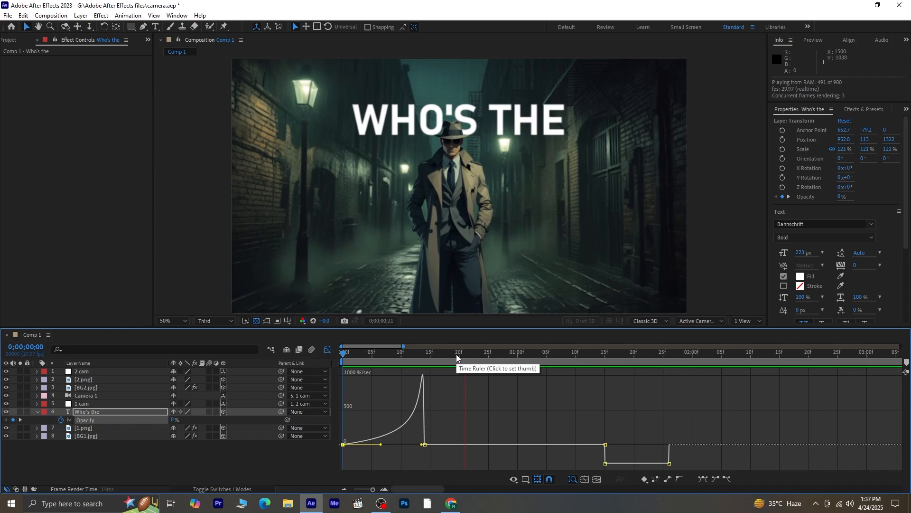
key(space)
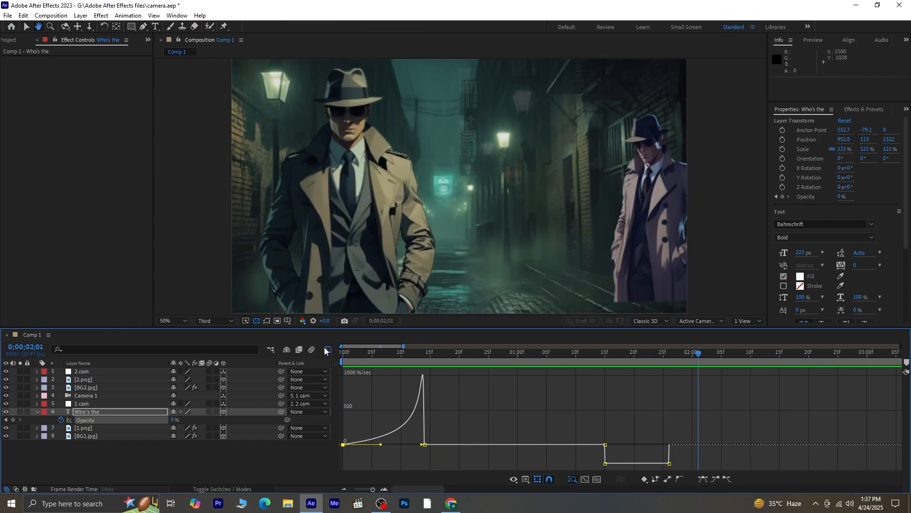
- Easy-ease the two fade-out opacity keyframes, shape their speed graph to peak near the end, and preview the fade
click(328, 349)
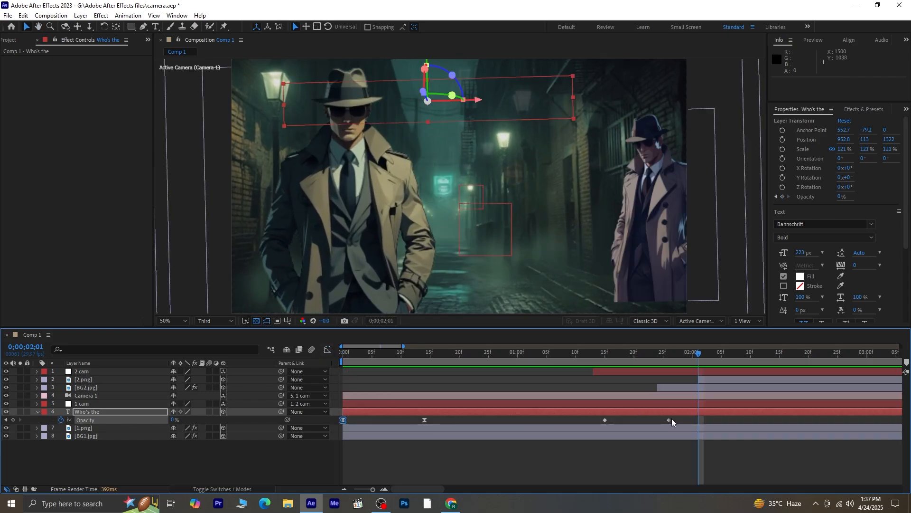
drag(672, 421, 589, 428)
key(F9)
click(327, 350)
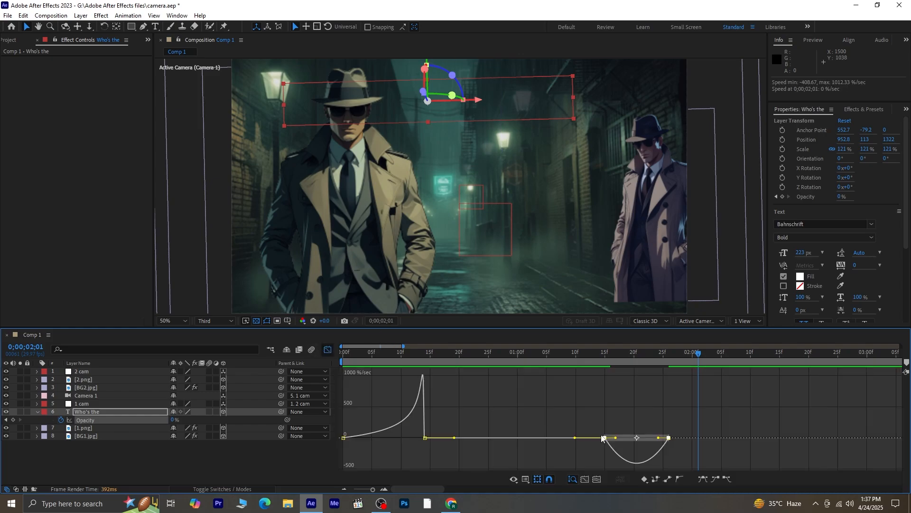
click(676, 431)
drag(617, 454, 635, 437)
key(space)
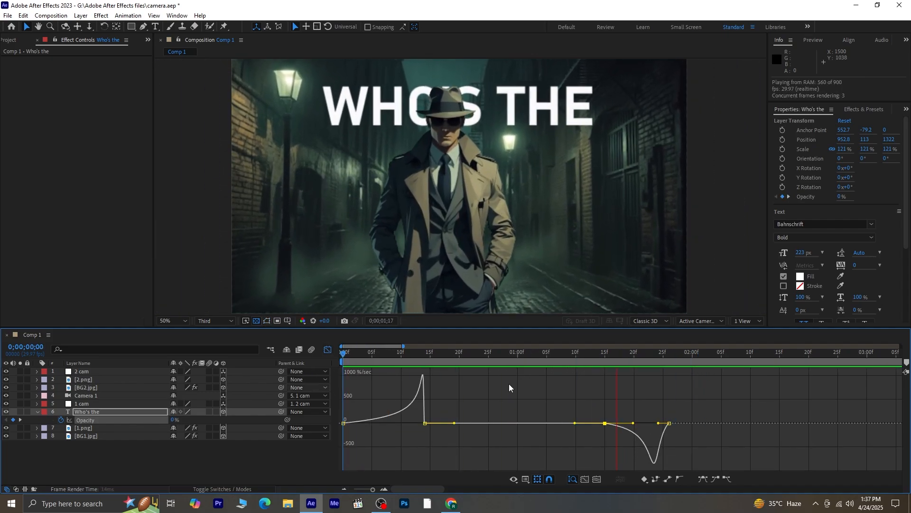
key(space)
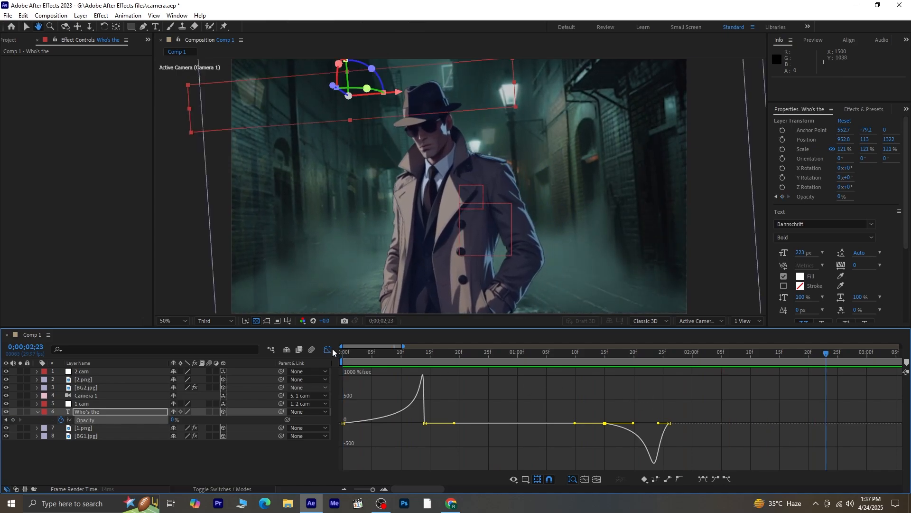
- Shift the fade-out opacity keyframes to 0;00;01;11 and 0;00;01;23, and preview the animation from the start
key(shift+F3)
drag(589, 419, 572, 419)
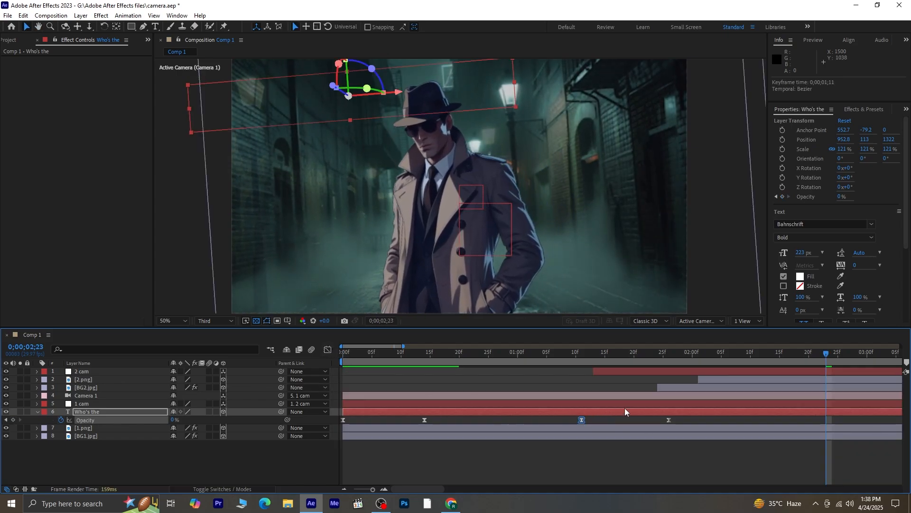
drag(656, 422, 650, 422)
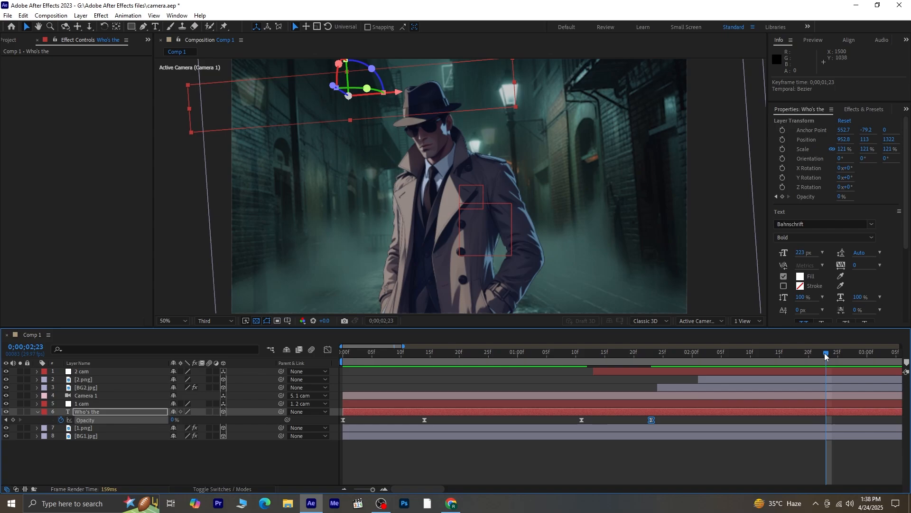
drag(827, 353, 236, 364)
key(space)
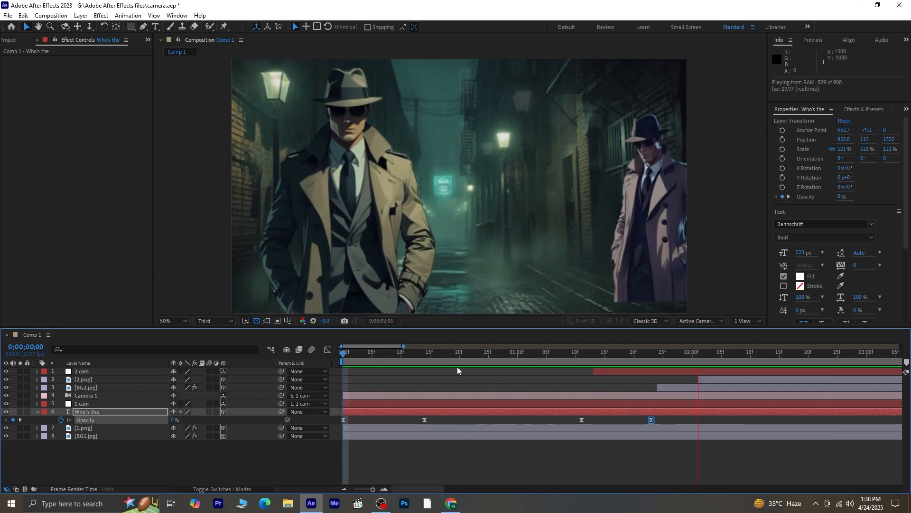
- Try shifting the text's two fade-out opacity keyframes earlier, with the first at 0;00;01;07, and preview the animation from the start
key(space)
drag(652, 422, 559, 421)
click(578, 424)
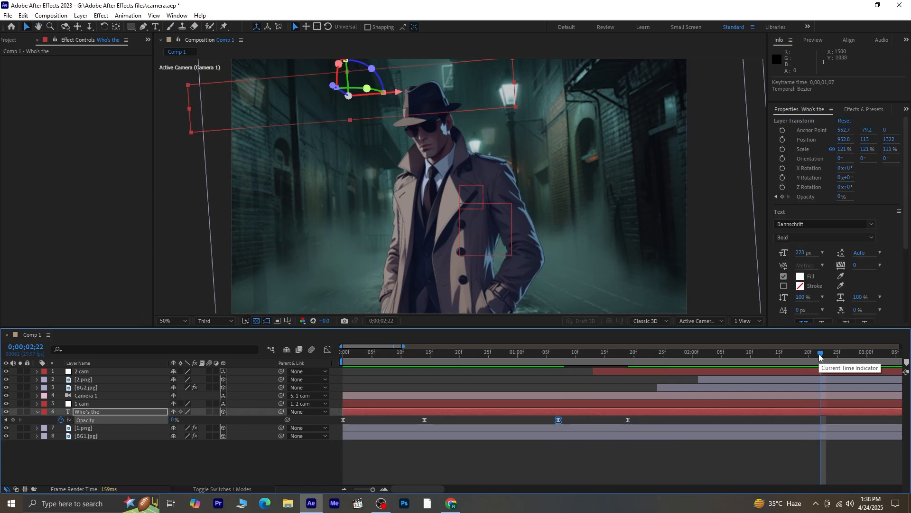
drag(821, 353, 698, 354)
key(Home)
key(space)
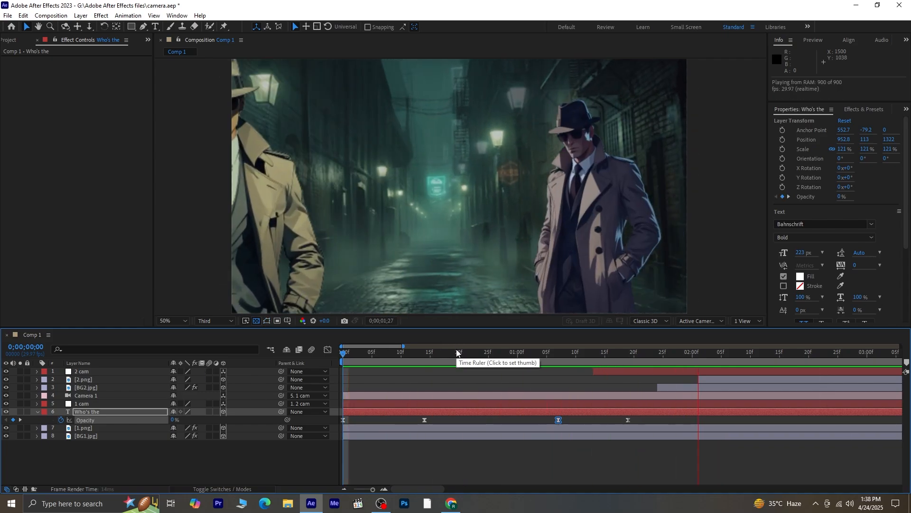
key(space)
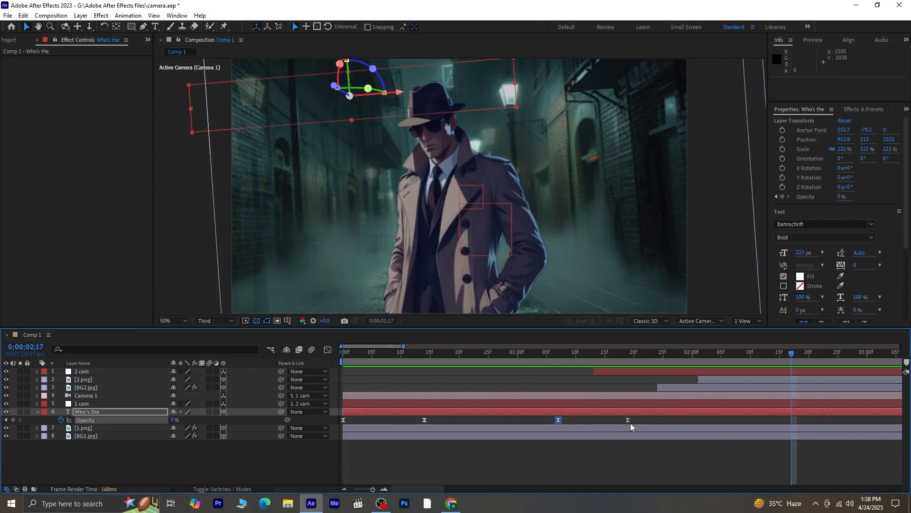
- Lengthen the text's fade-out by moving its opacity keyframes to 0;00;00;27 and 0;00;01;29, and preview it from the start
drag(509, 425, 500, 422)
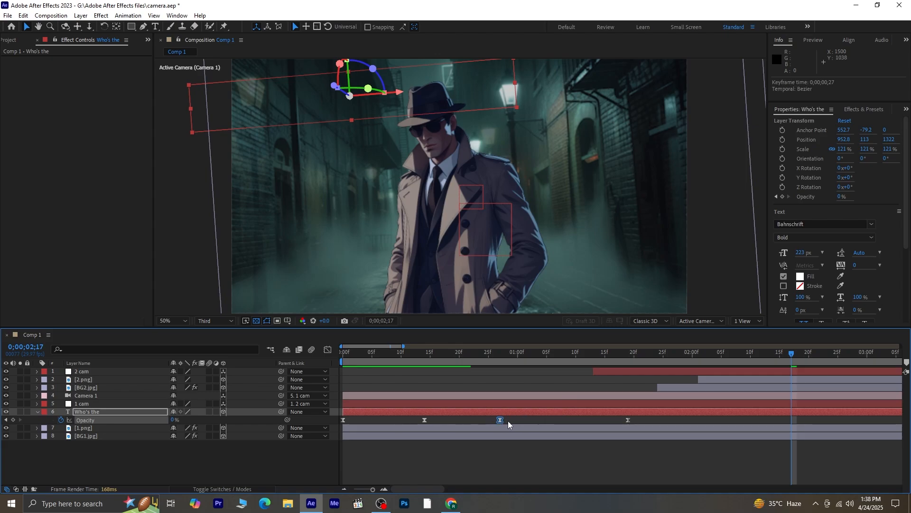
drag(629, 420, 686, 422)
drag(792, 354, 500, 366)
key(Home)
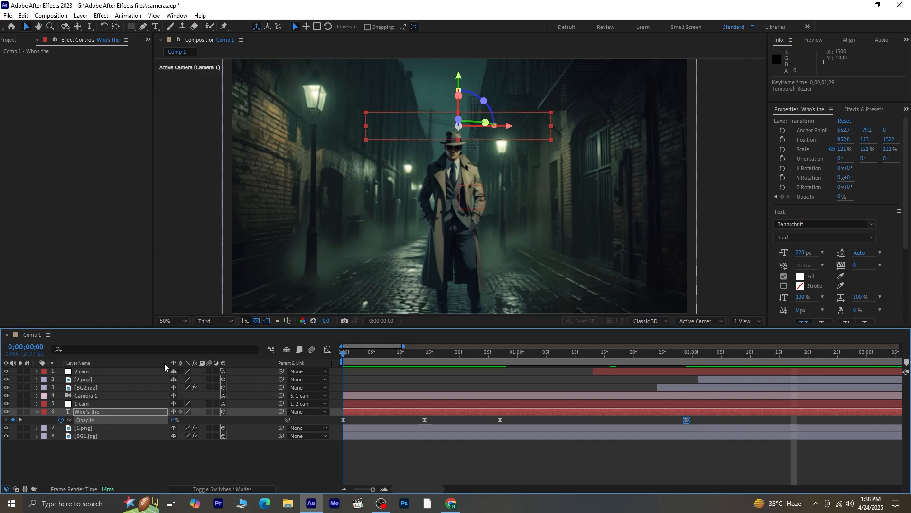
key(space)
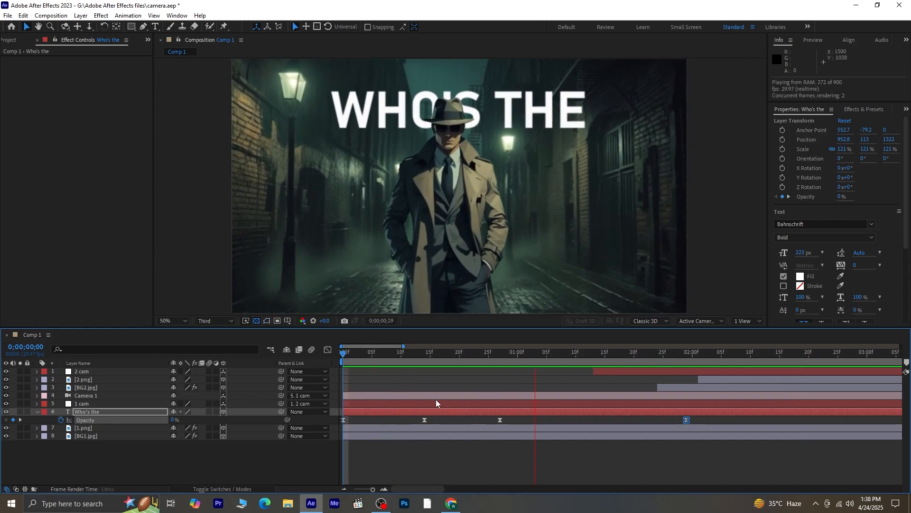
key(space)
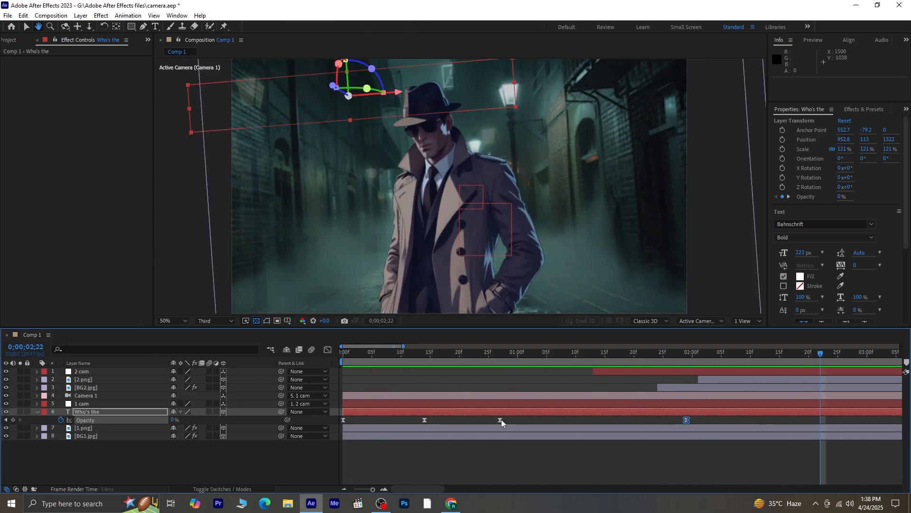
- Move the keyframe that starts the text's fade-out to 0;00;00;24 and preview the animation from the start
drag(500, 420, 483, 420)
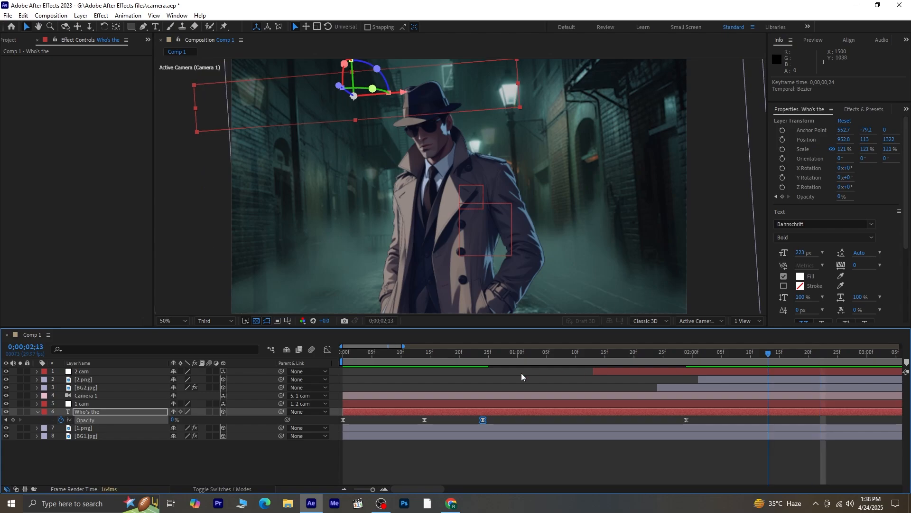
key(Home)
key(space)
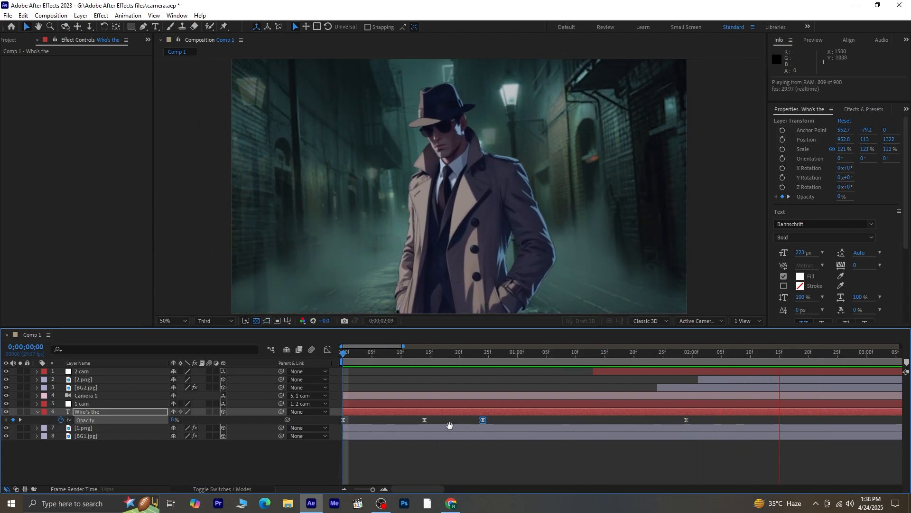
- Move the keyframe that ends the text's fade-in to 0;00;00;18, preview the animation, and collapse the Who's the layer
drag(425, 420, 448, 420)
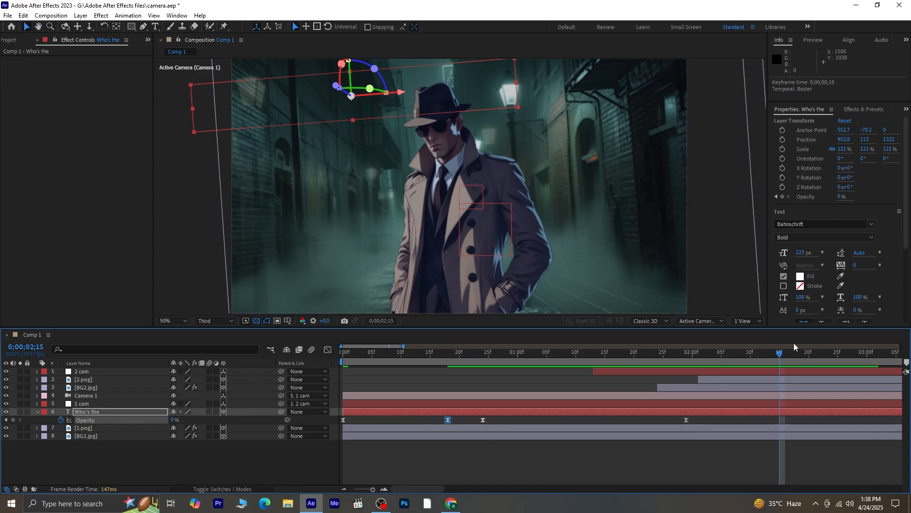
key(Home)
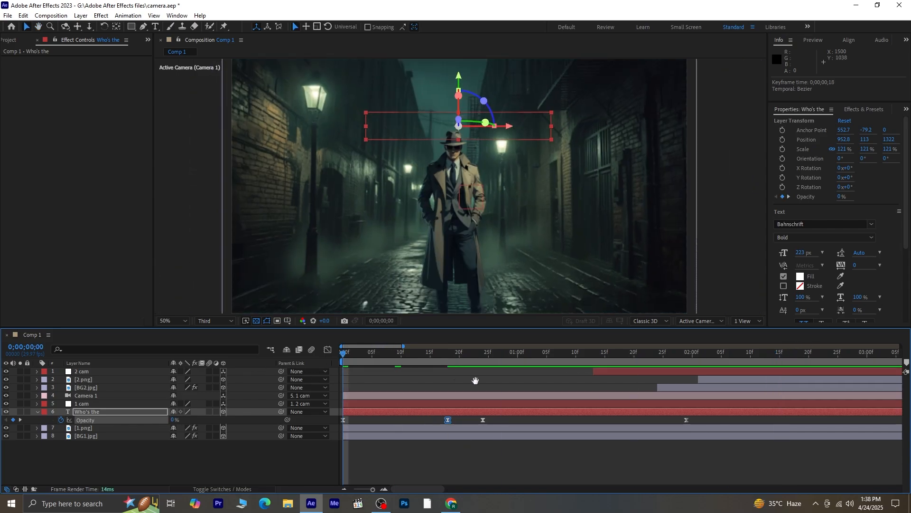
key(space)
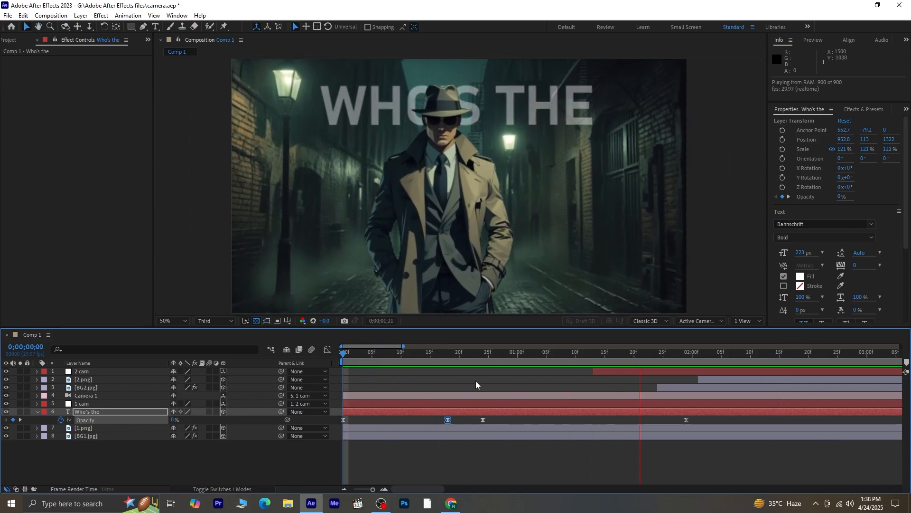
key(space)
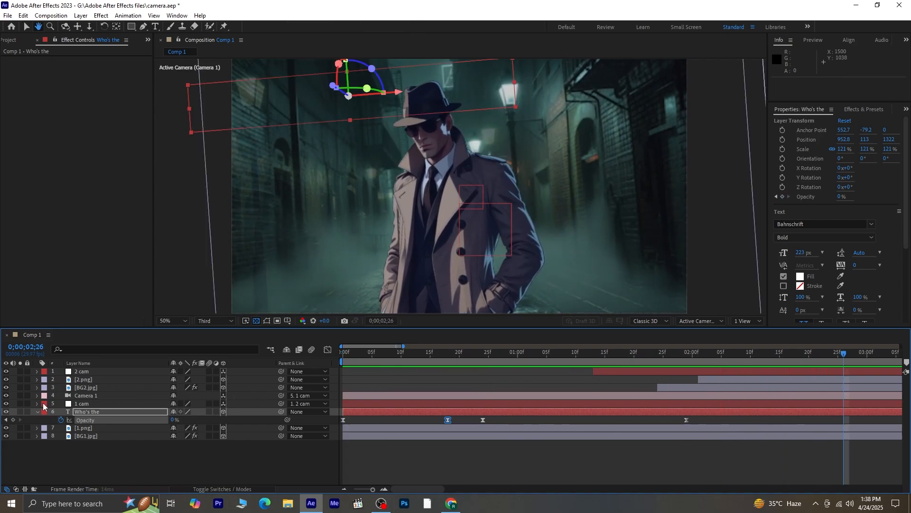
click(37, 412)
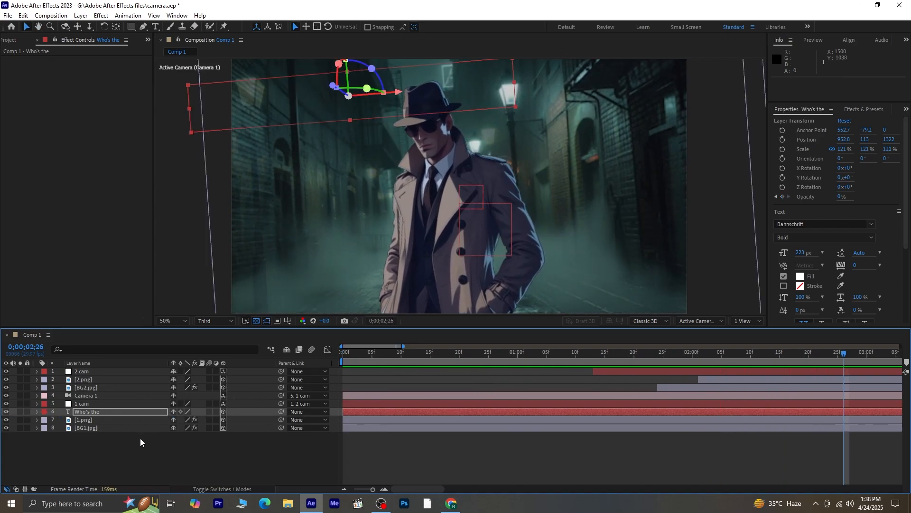
- Duplicate the Who's the text layer and place the copy directly above the 2.png layer
click(111, 412)
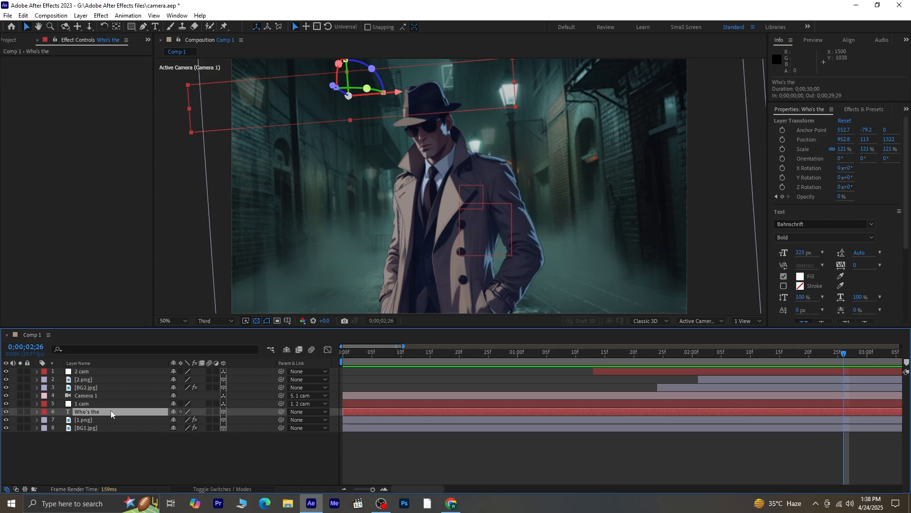
key(ctrl+d)
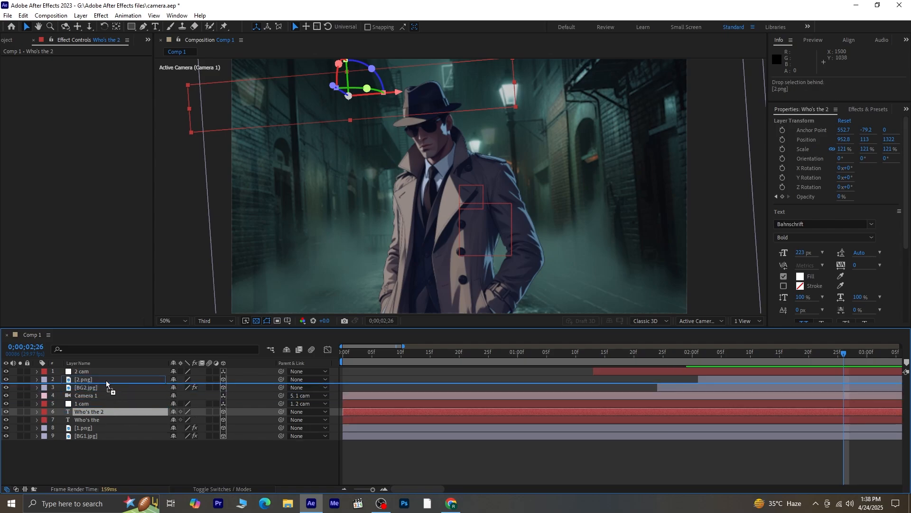
drag(106, 382, 106, 380)
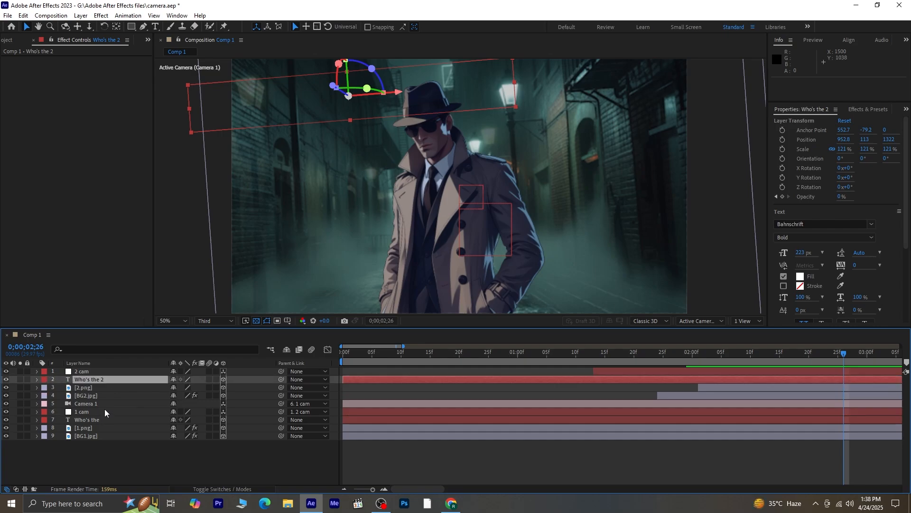
- Hide the original Who's the layer and replace the duplicate's text with IMPOSTOR
drag(847, 357, 607, 357)
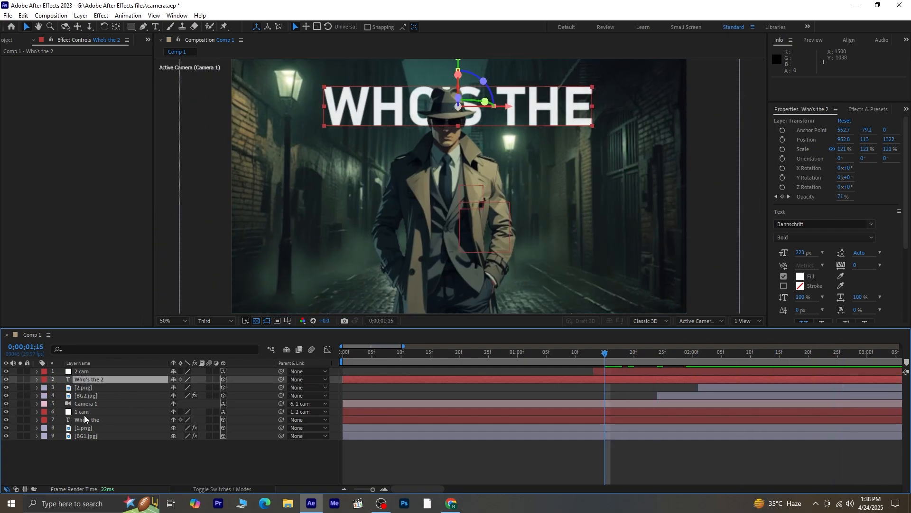
click(5, 420)
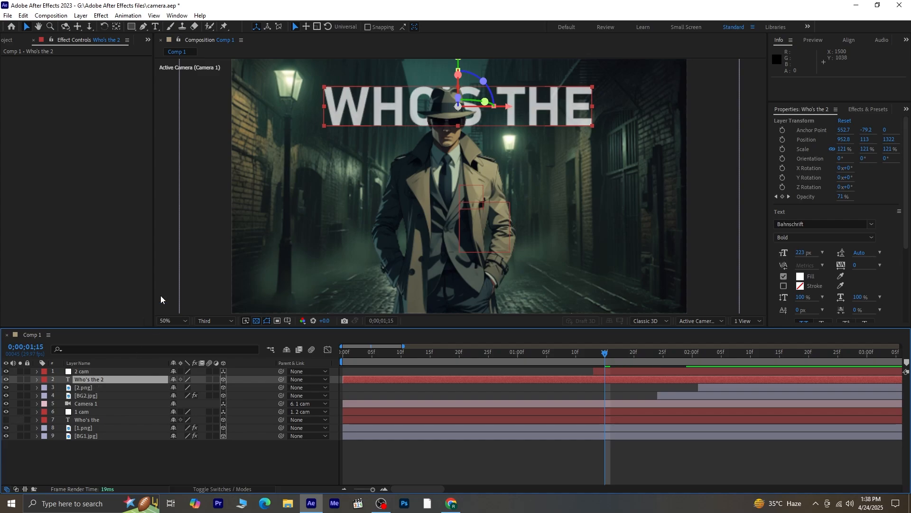
click(155, 27)
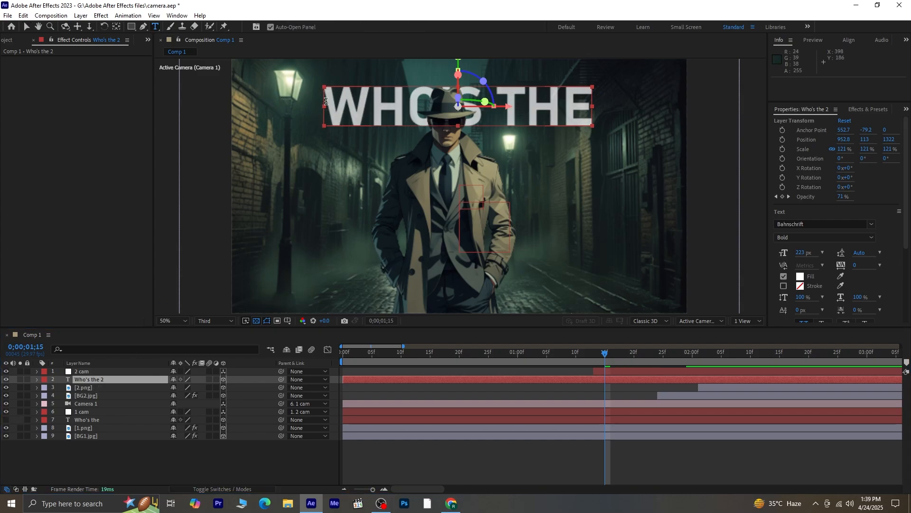
drag(327, 101, 658, 106)
text(IMPOSTOR)
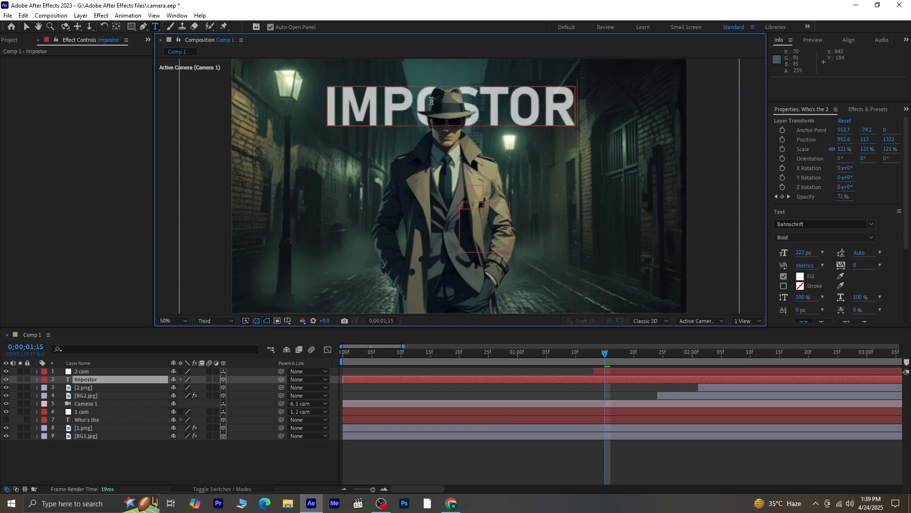
- Shift the Impostor layer in time so that it starts at 0;00;02;07
drag(605, 357, 829, 378)
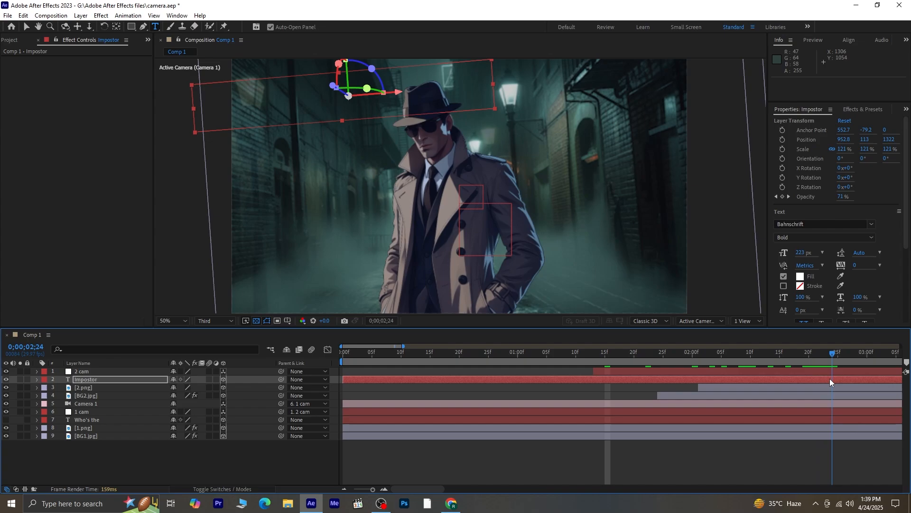
click(137, 380)
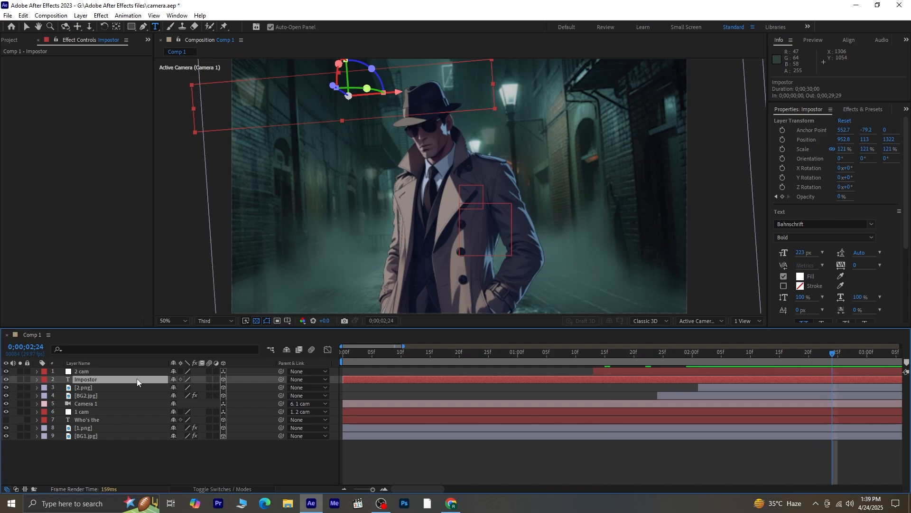
drag(466, 378, 728, 367)
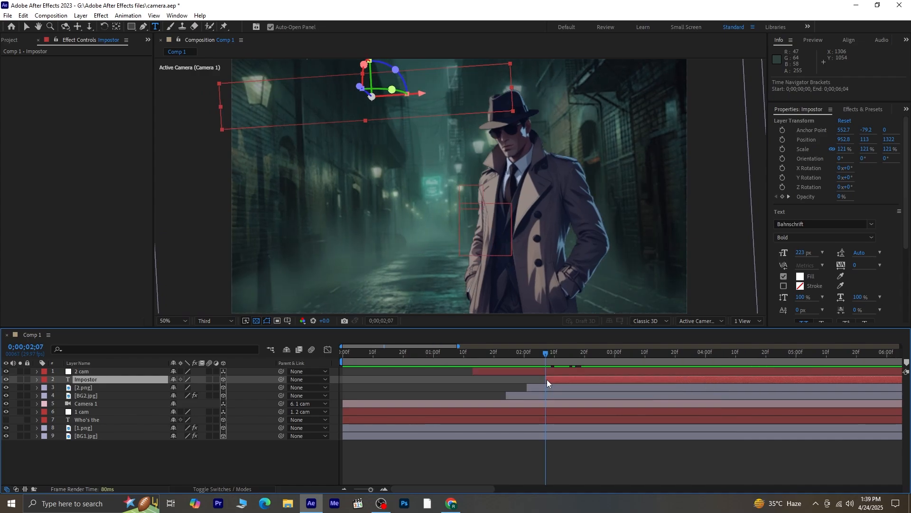
drag(547, 379, 547, 380)
- Copy the Position of the 2.png layer and paste it onto the Impostor text layer
click(93, 387)
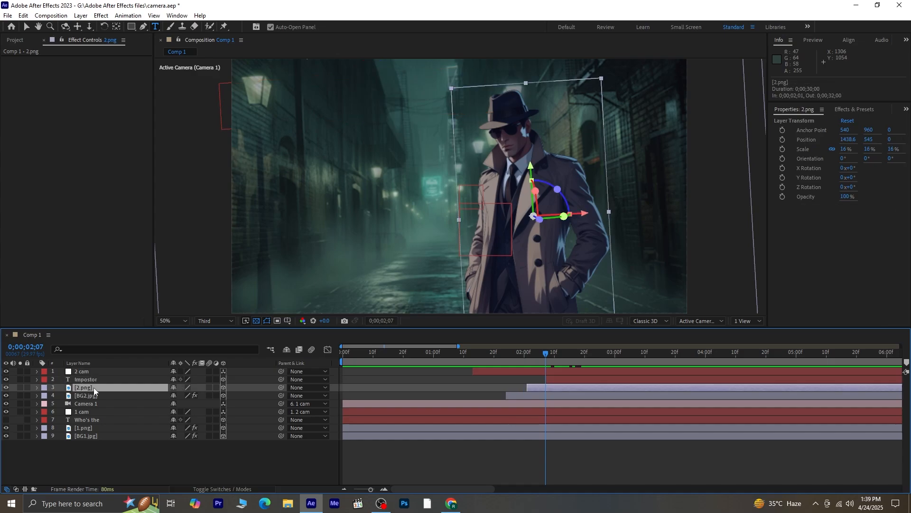
key(p)
key(Return)
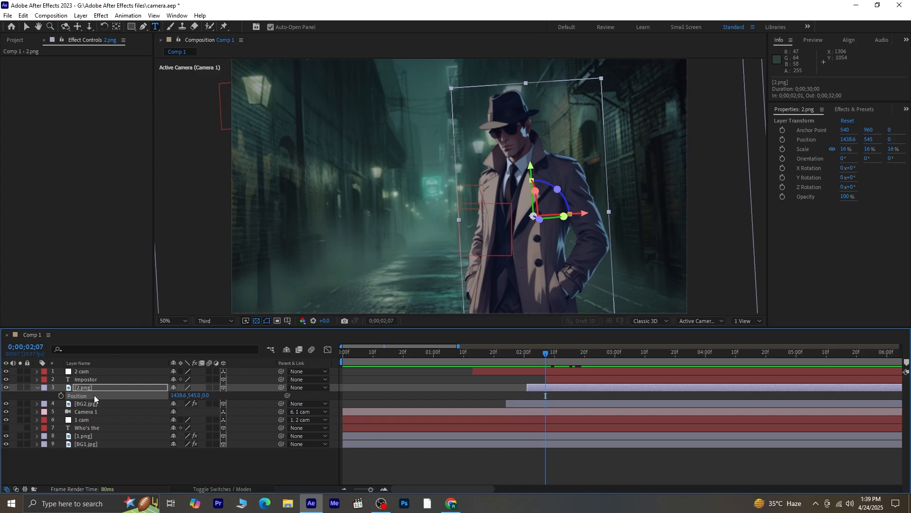
click(95, 380)
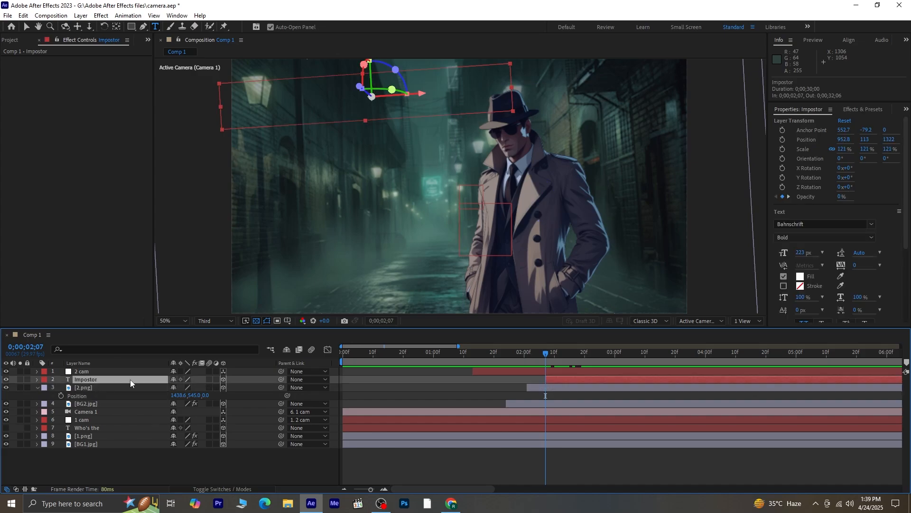
key(p)
click(106, 388)
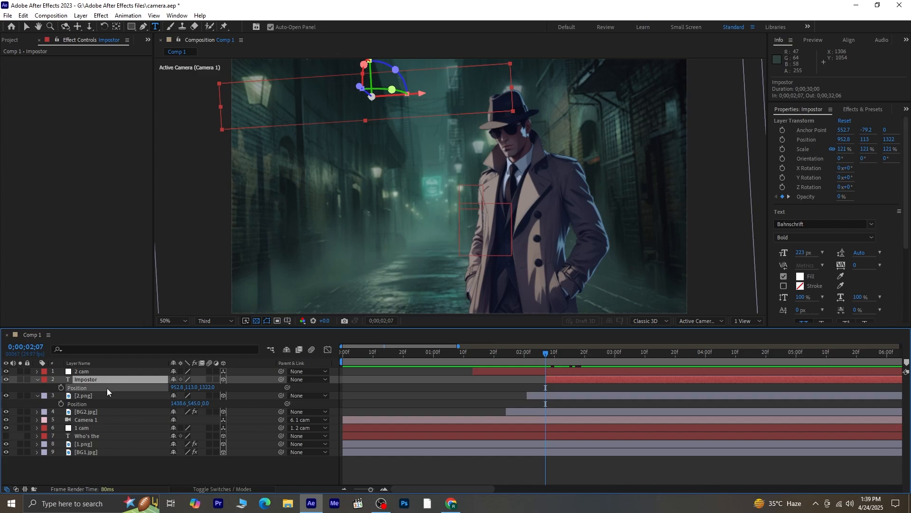
key(Return)
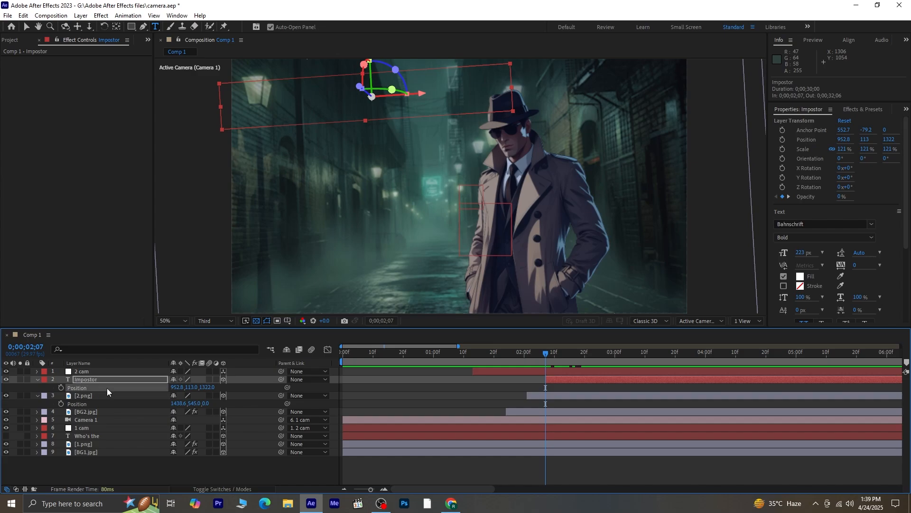
key(ctrl+v)
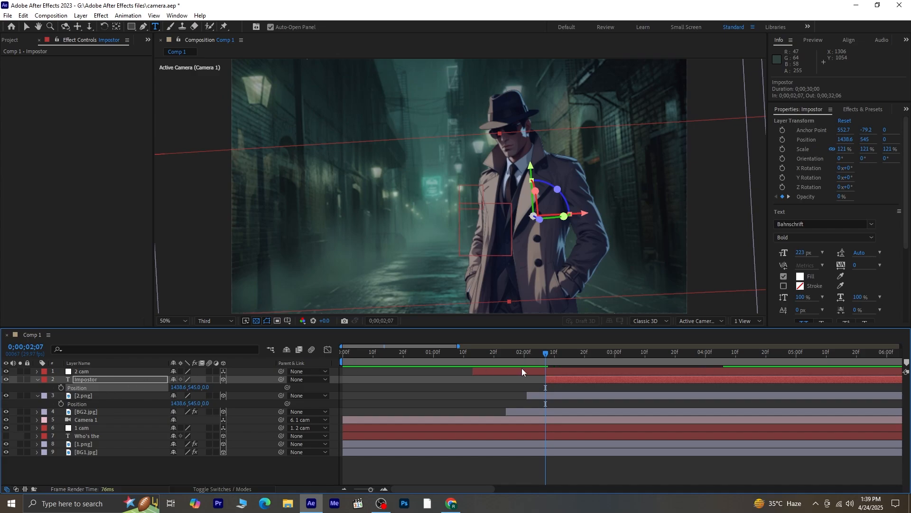
- Scale the Impostor text down to 27% and raise it to Y position 433.2, level with the second detective's head
drag(549, 358, 581, 360)
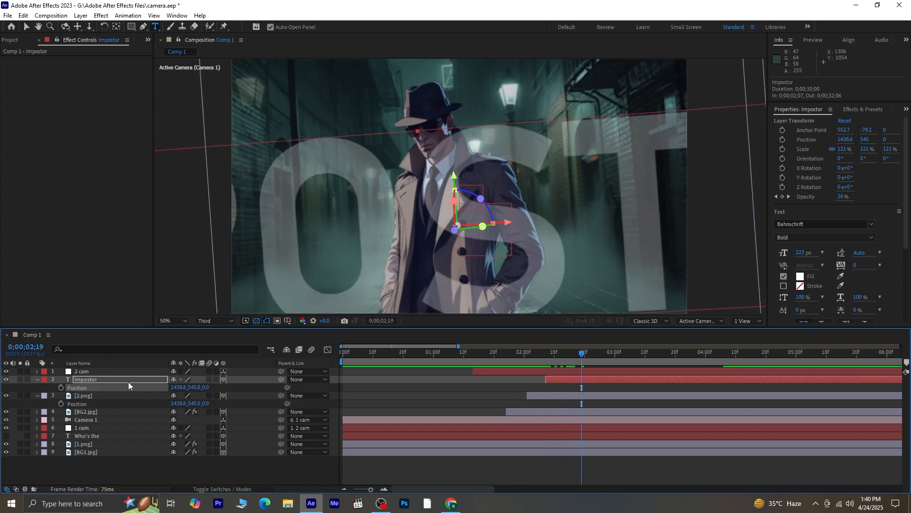
click(122, 380)
key(s)
drag(212, 387, 178, 388)
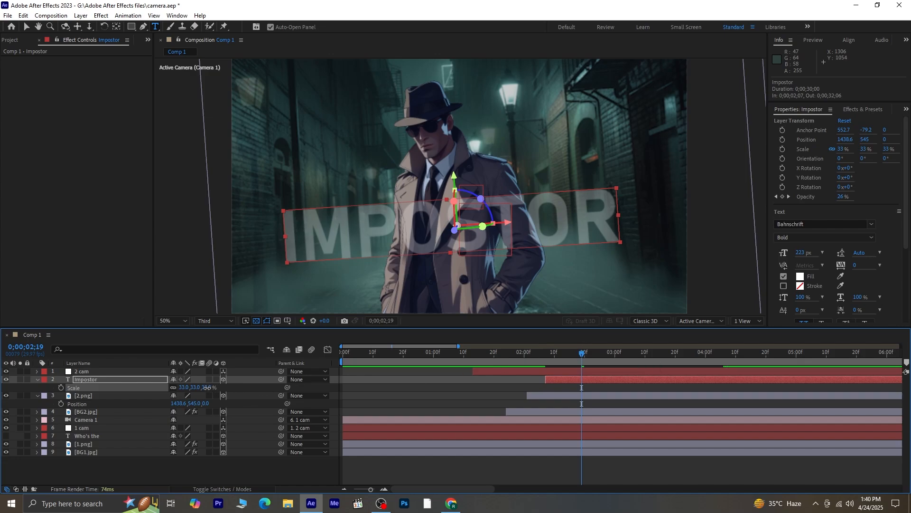
drag(207, 388, 205, 388)
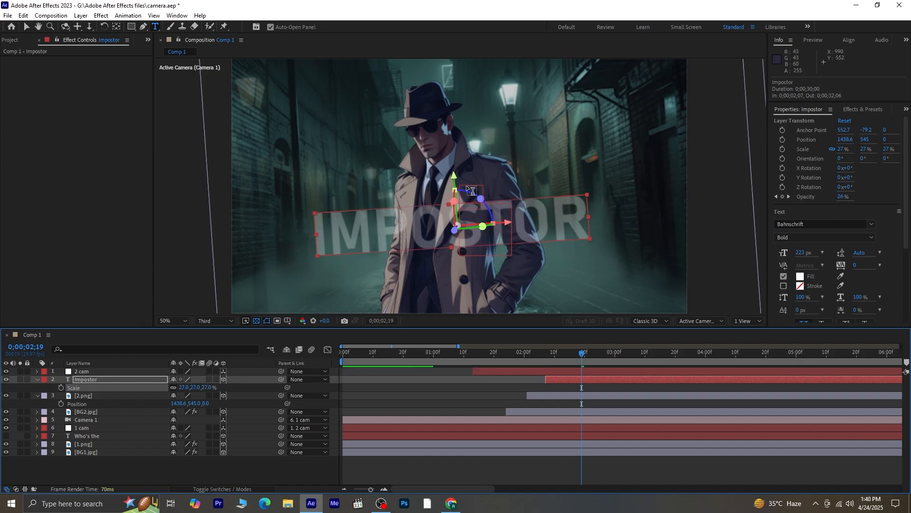
click(26, 27)
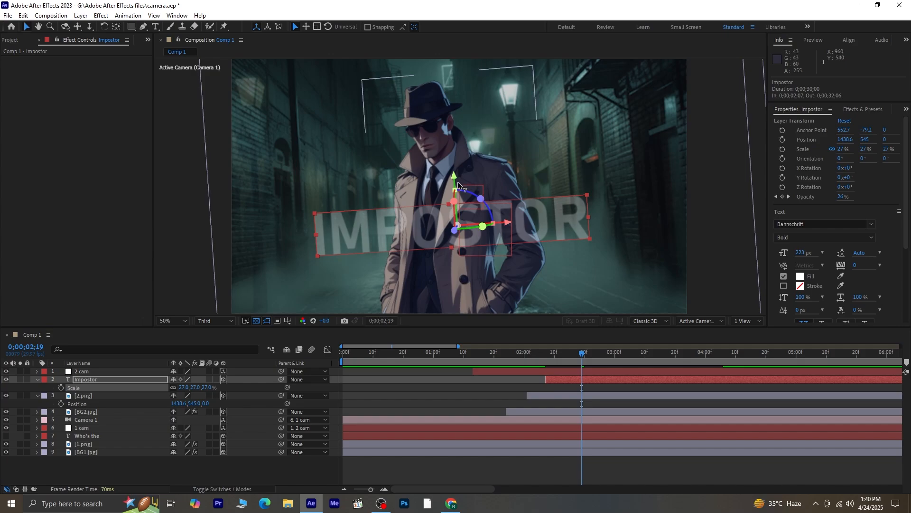
drag(454, 175, 460, 68)
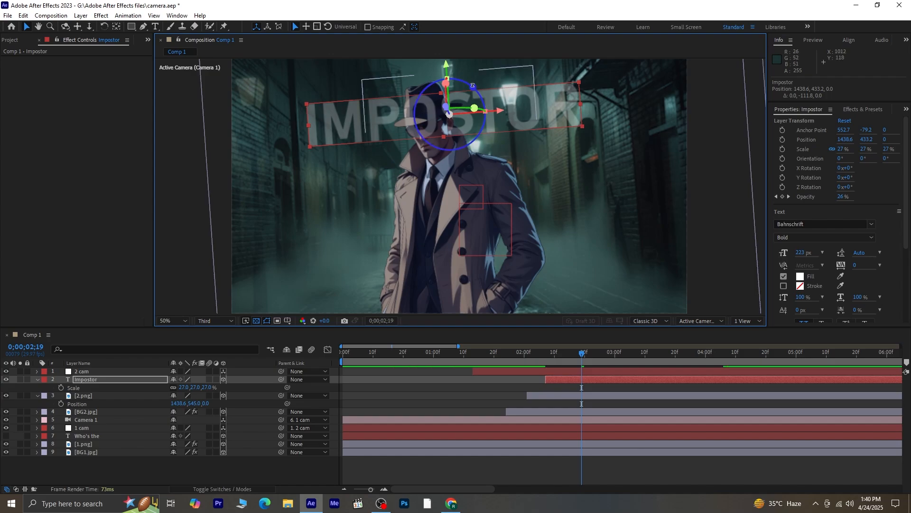
- Level the Impostor text with a 4.3° Z orientation and move its first two opacity keyframes to 0;00;02;08 and 0;00;02;19
drag(473, 87, 475, 87)
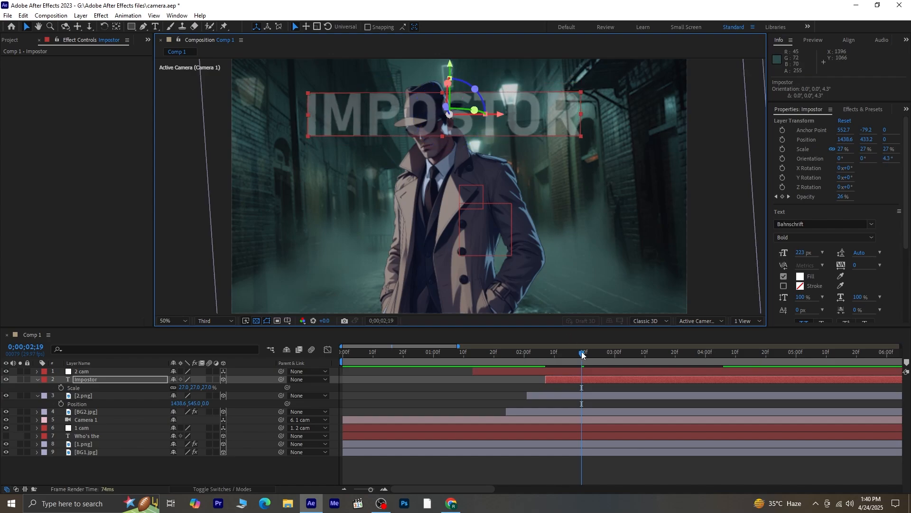
drag(582, 354, 551, 368)
click(566, 379)
key(t)
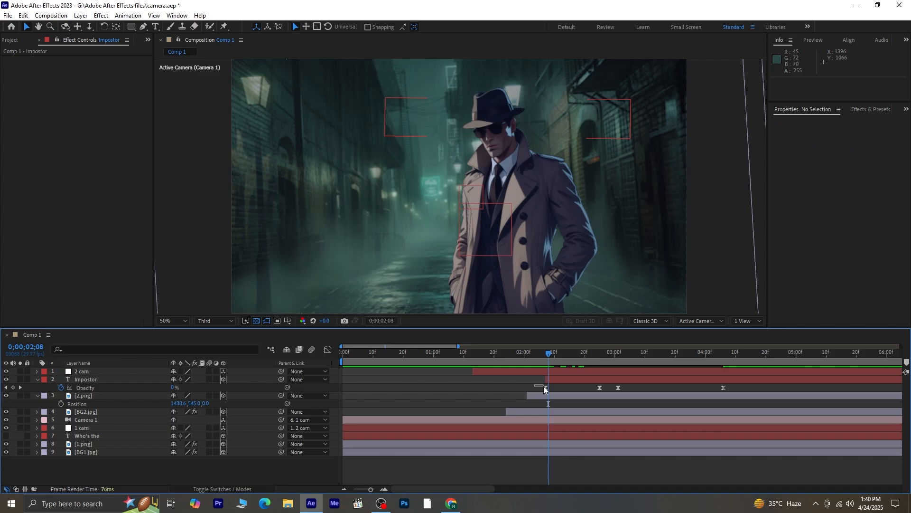
click(547, 387)
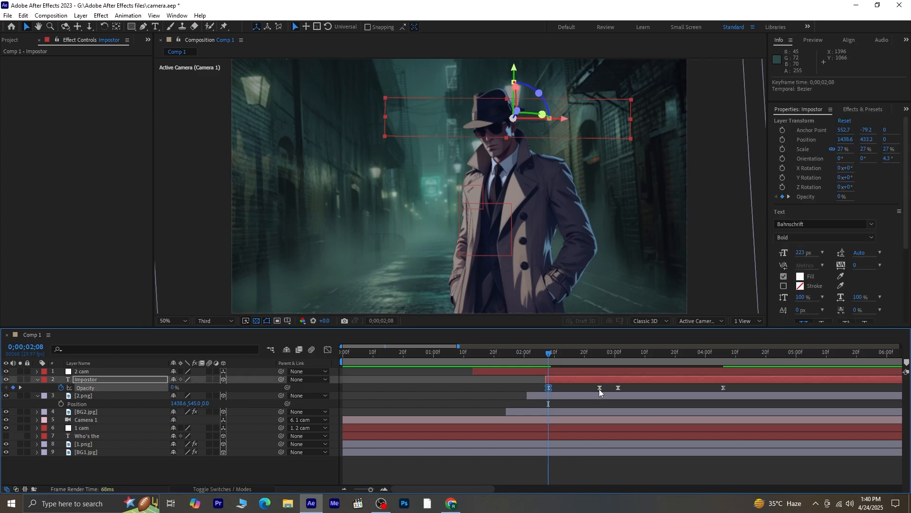
drag(593, 387, 582, 388)
key(space)
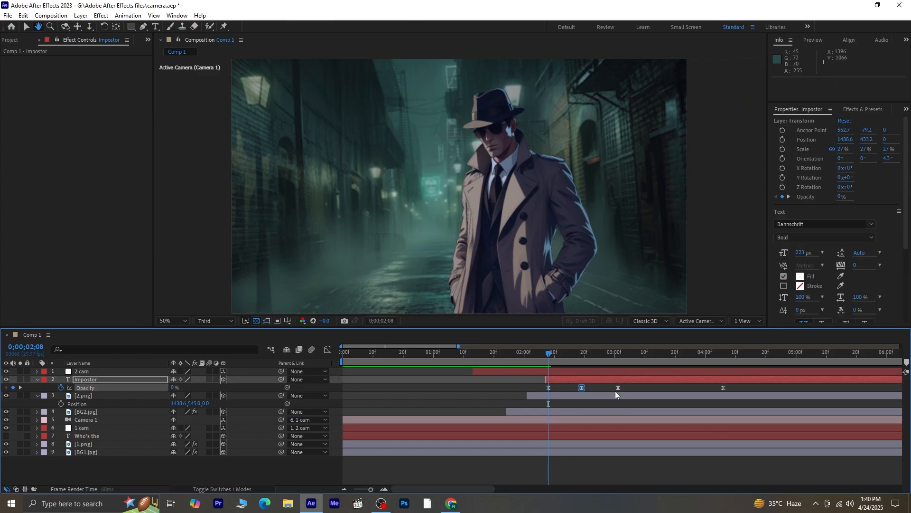
key(space)
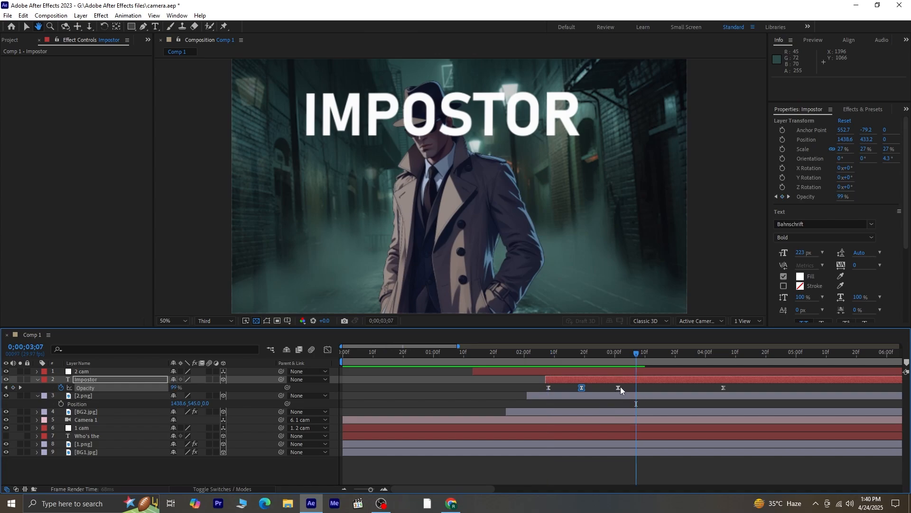
- Delete the last two opacity keyframes of the Impostor text and move its full-opacity keyframe to about 0;00;03;16
drag(617, 388, 666, 388)
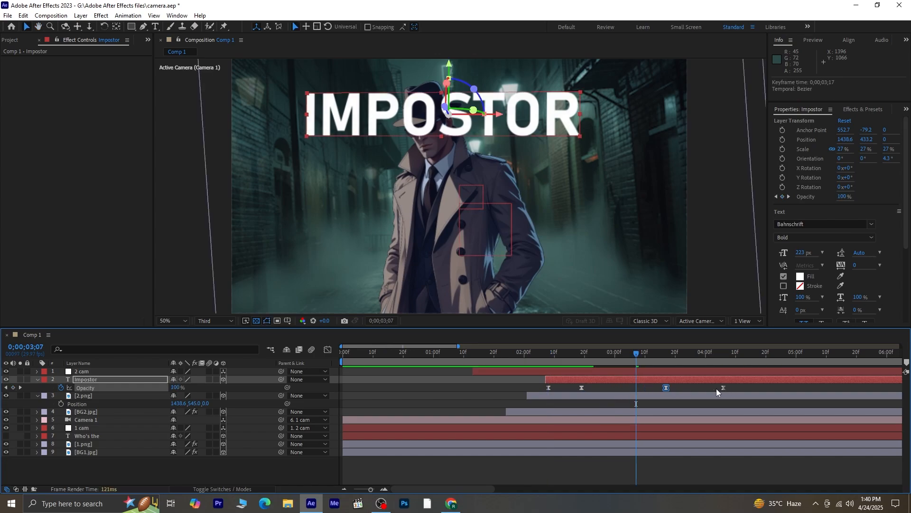
drag(749, 387, 652, 393)
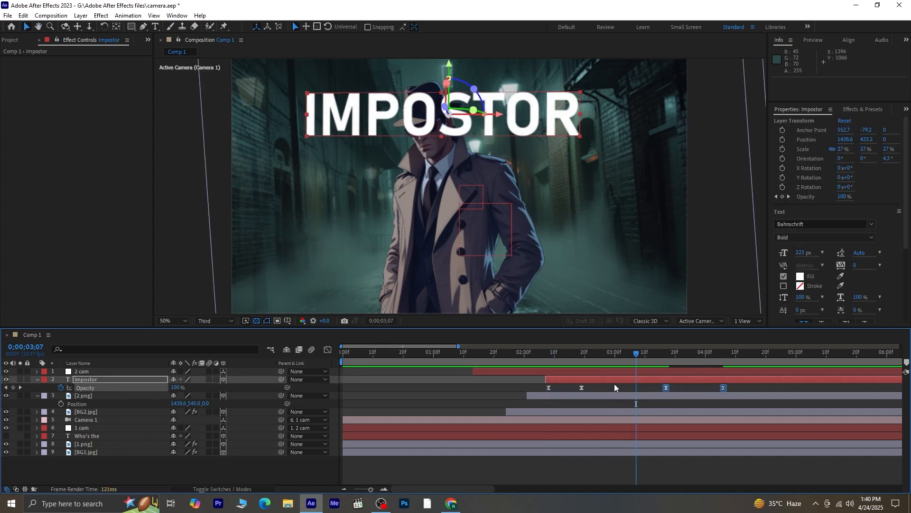
key(Delete)
drag(582, 388, 663, 388)
- Place the Impostor text behind the second detective at position 1448.5, 434, 138 and scale it to 39%
drag(502, 114, 511, 115)
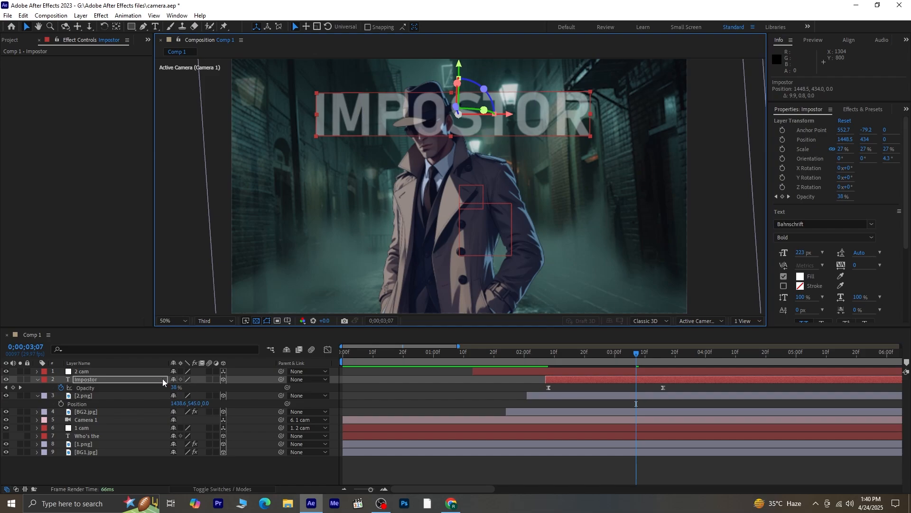
key(p)
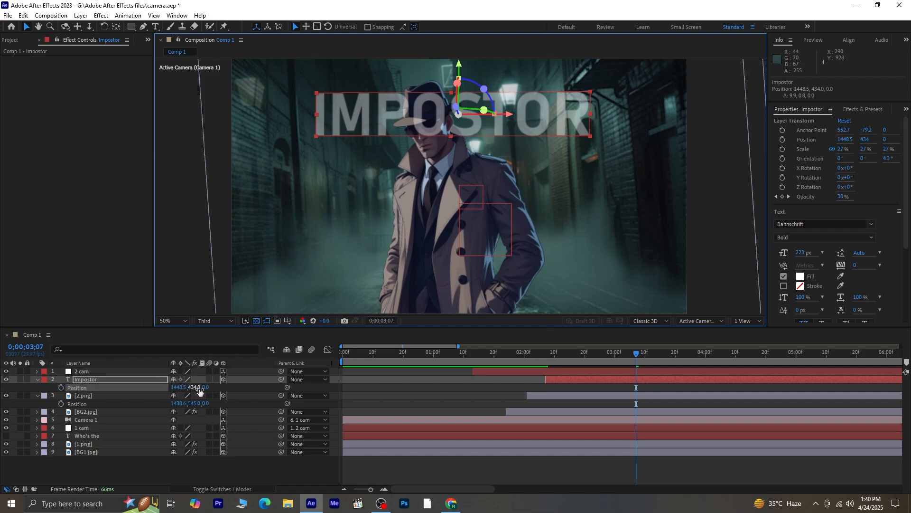
drag(203, 388, 271, 388)
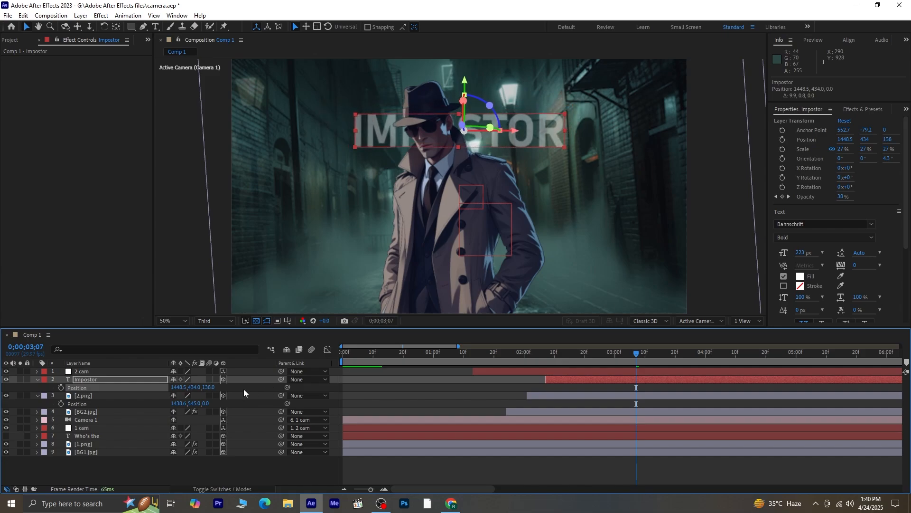
key(s)
drag(209, 387, 212, 388)
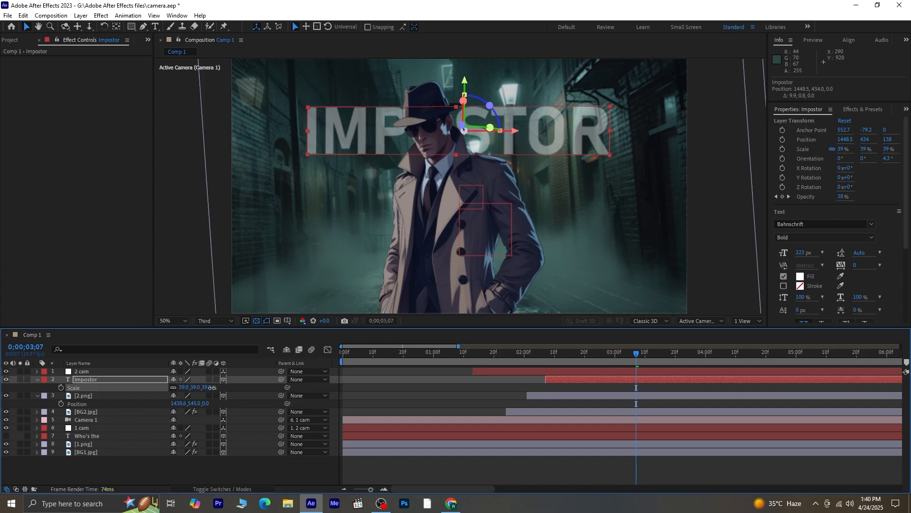
mouse_move(463, 84)
mouse_down()
mouse_move(465, 65)
mouse_move(467, 97)
mouse_move(471, 79)
mouse_up()
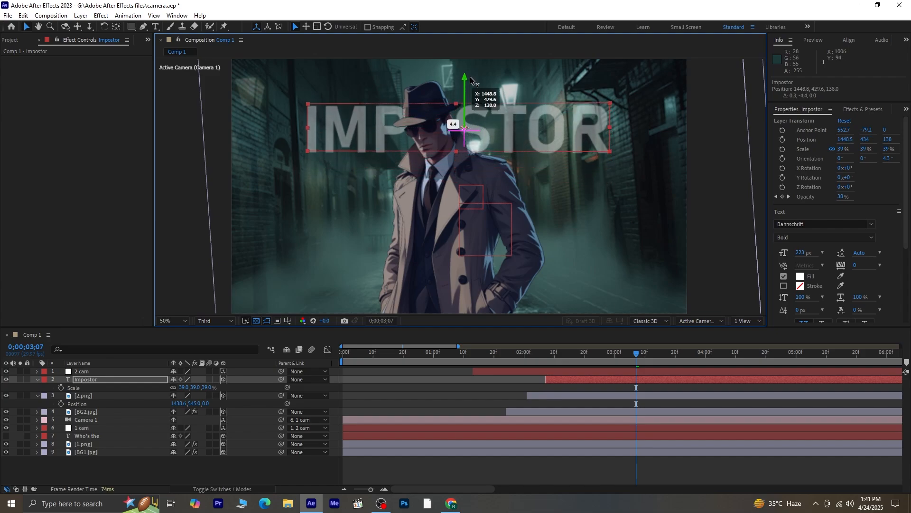
key(ctrl+z)
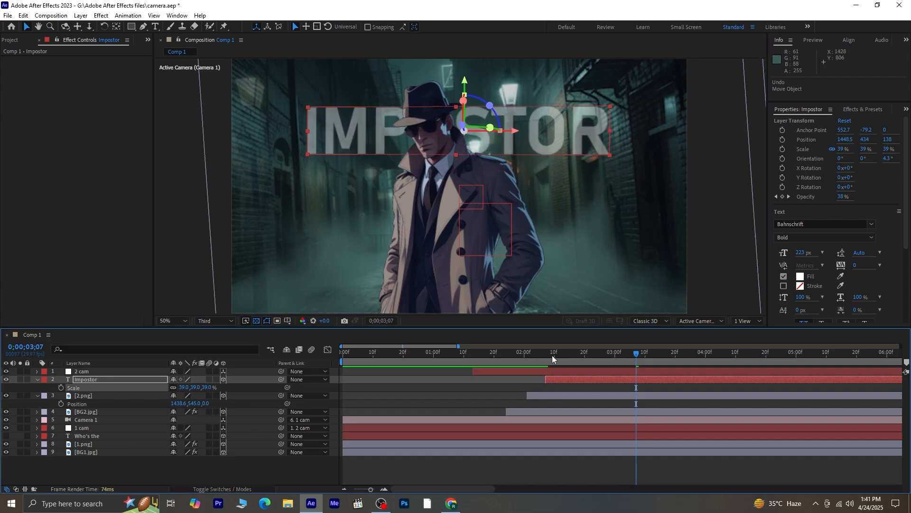
- Preview the composition from the start and make the Who's the layer visible again
drag(552, 359, 183, 358)
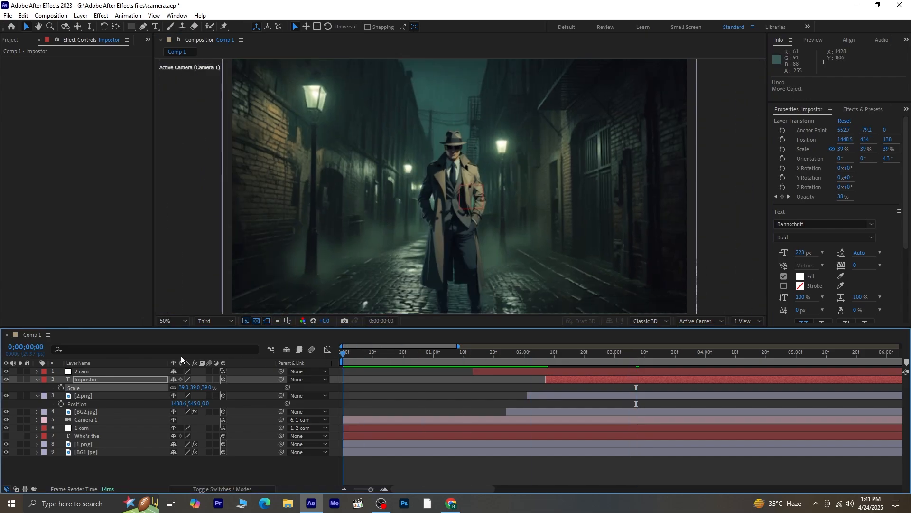
click(499, 473)
key(space)
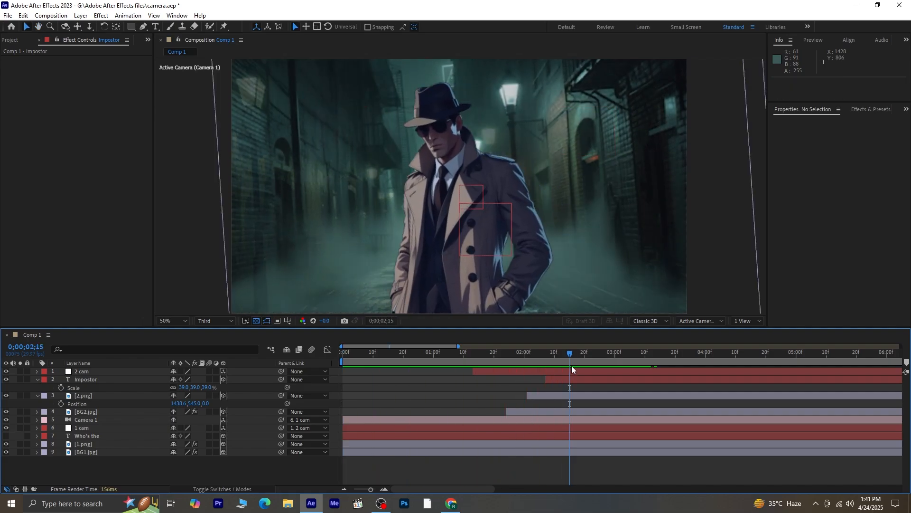
key(space)
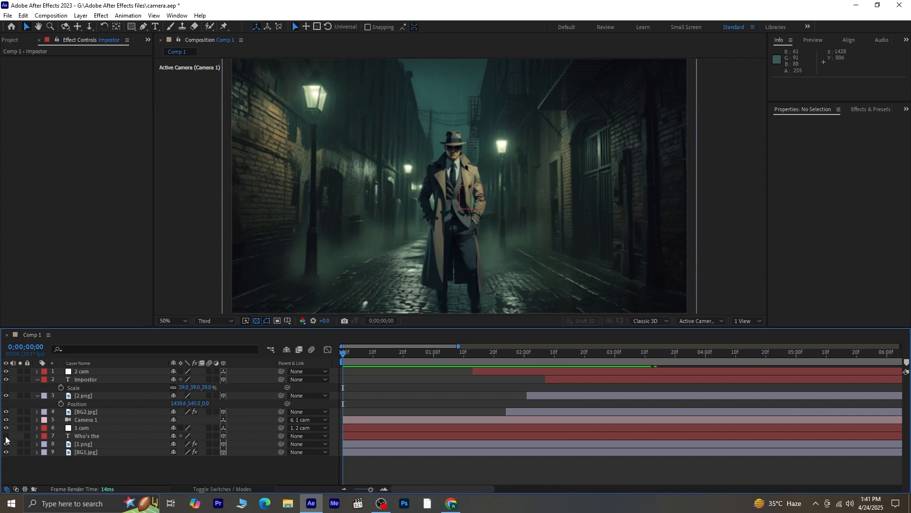
key(space)
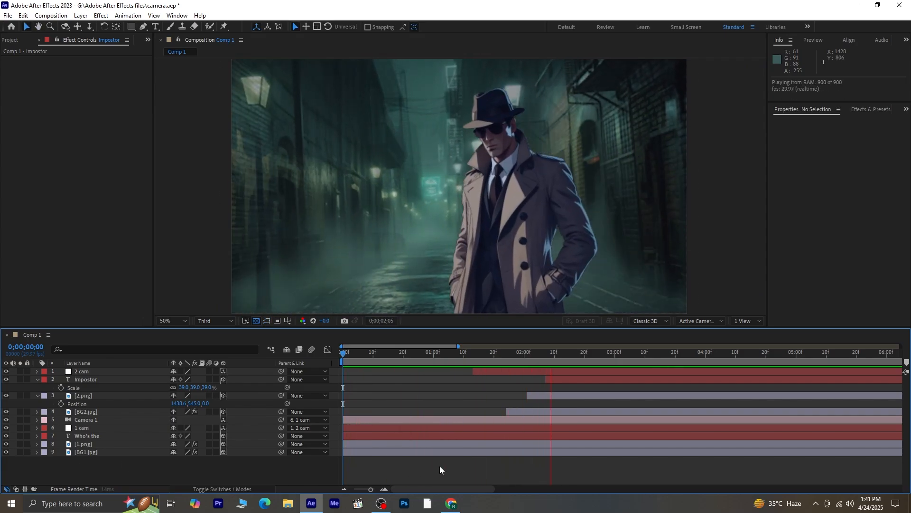
key(space)
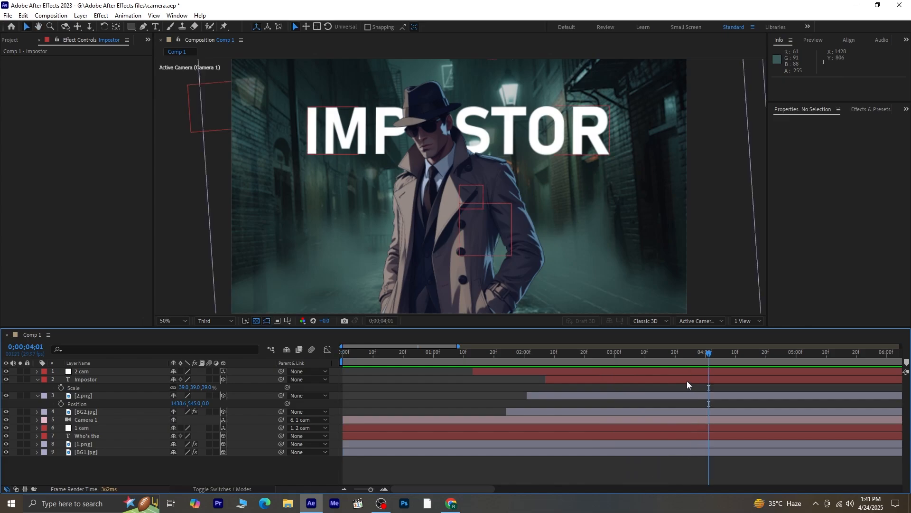
- Shorten the Impostor fade-in by moving its opacity keyframes to 0;00;02;11 and 0;00;02;28, and replay the opening
click(688, 382)
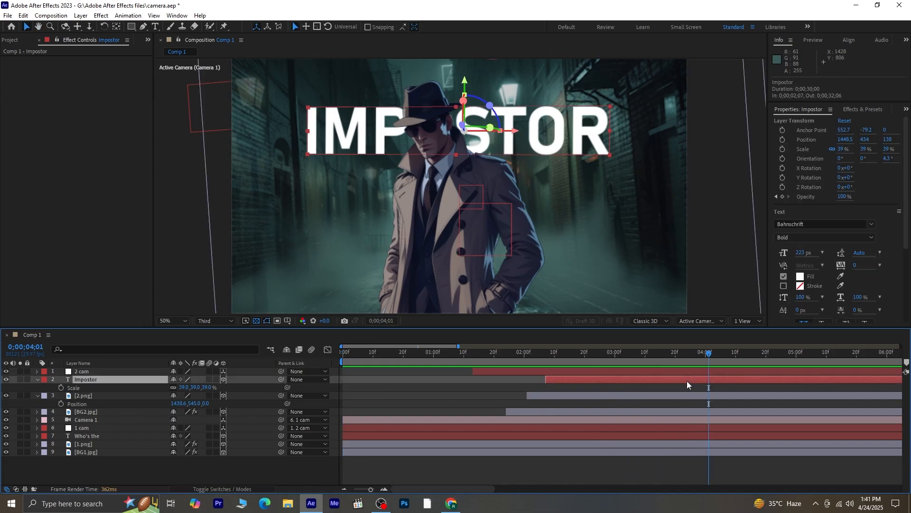
key(t)
drag(659, 388, 610, 389)
drag(549, 389, 558, 388)
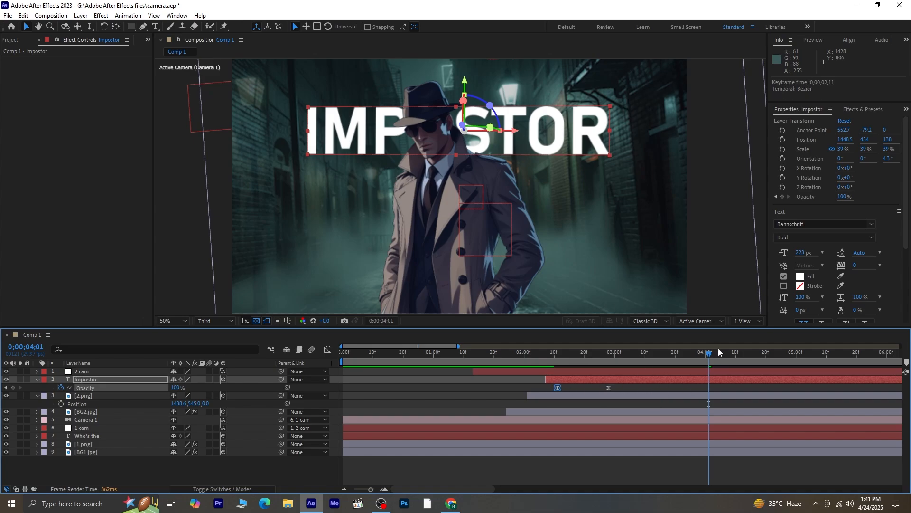
drag(674, 360, 145, 363)
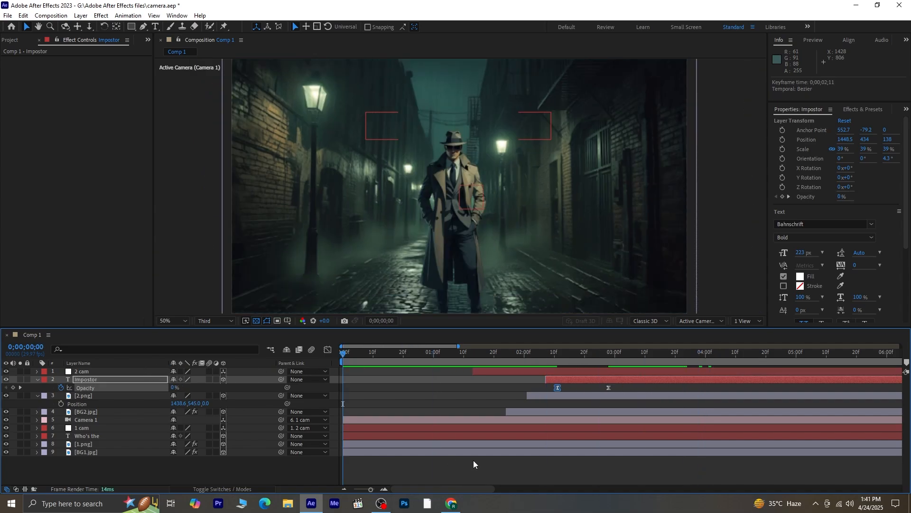
key(space)
key(space)
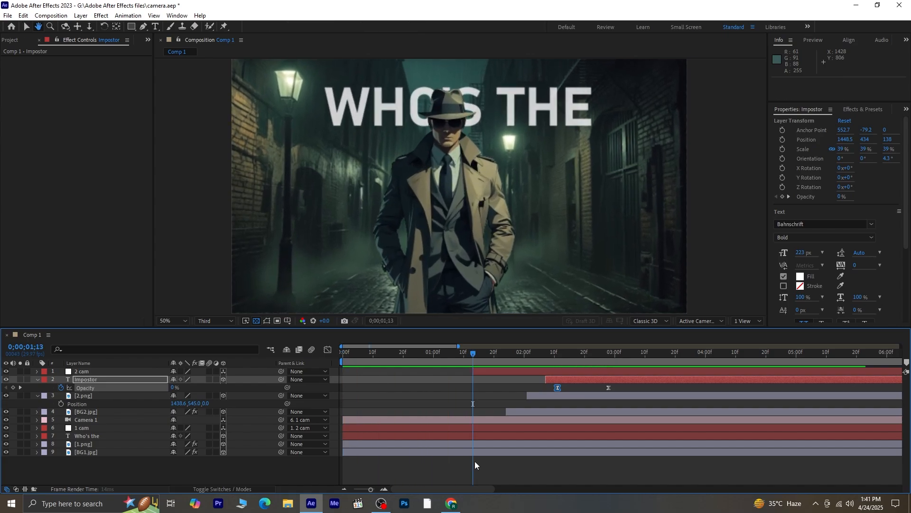
- Raise the Who's the text above the first detective's head to Y position 92.1
drag(469, 352, 428, 377)
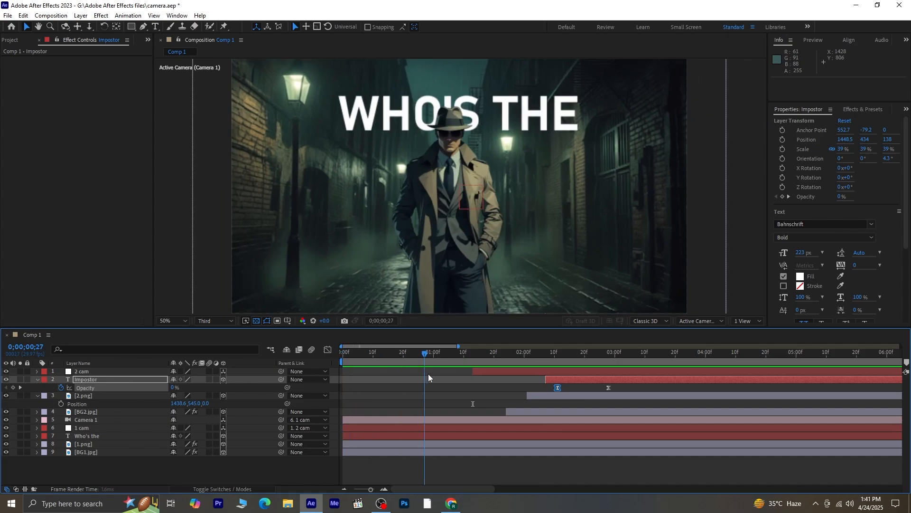
click(93, 435)
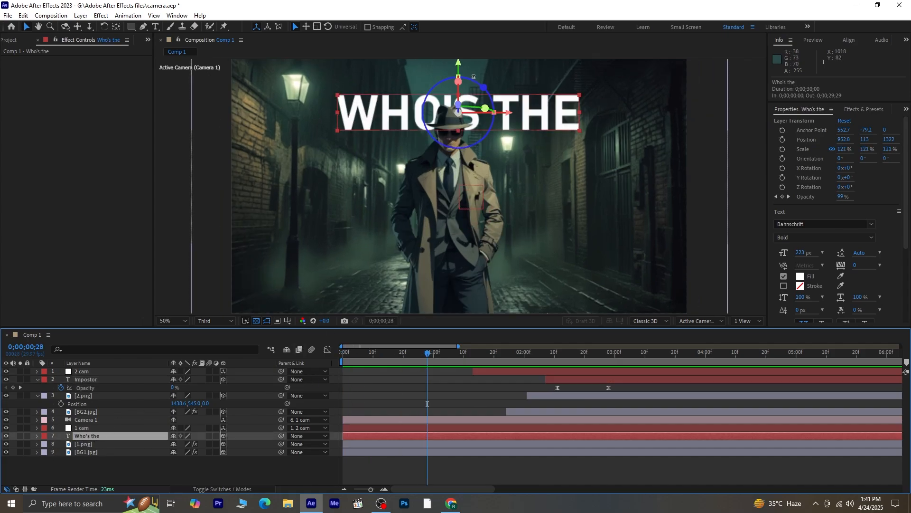
mouse_move(459, 67)
mouse_down()
mouse_move(462, 75)
mouse_move(464, 63)
mouse_up()
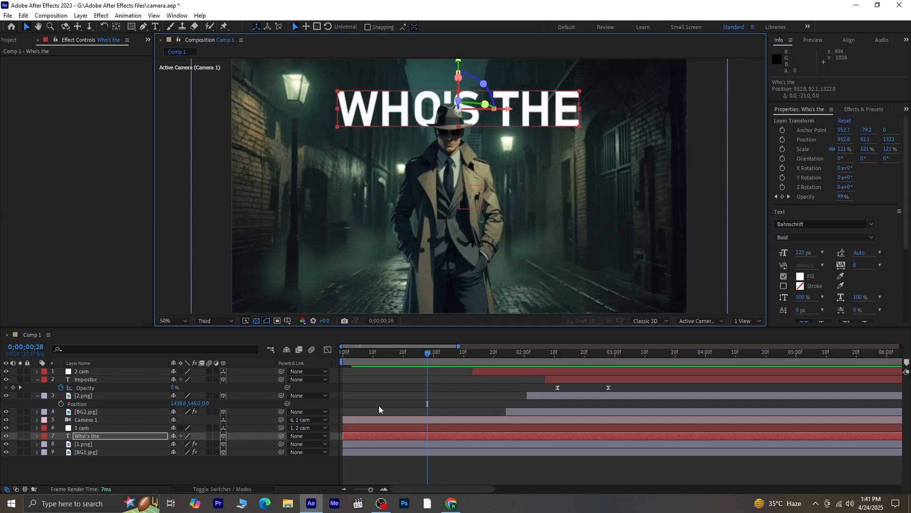
- Set the Who's the text's opacity to 70% at its two middle keyframes, 0;00;00;18 and 0;00;00;24
click(389, 437)
key(t)
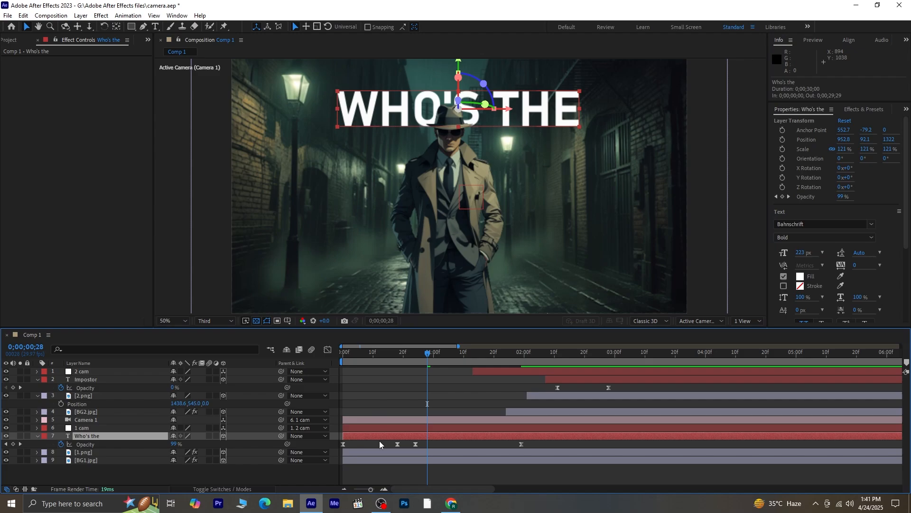
click(7, 444)
click(6, 443)
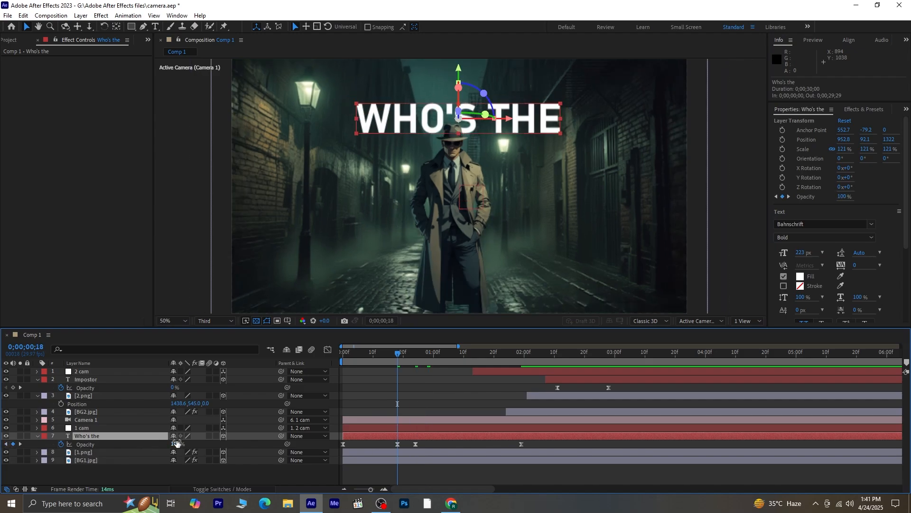
drag(176, 443, 163, 446)
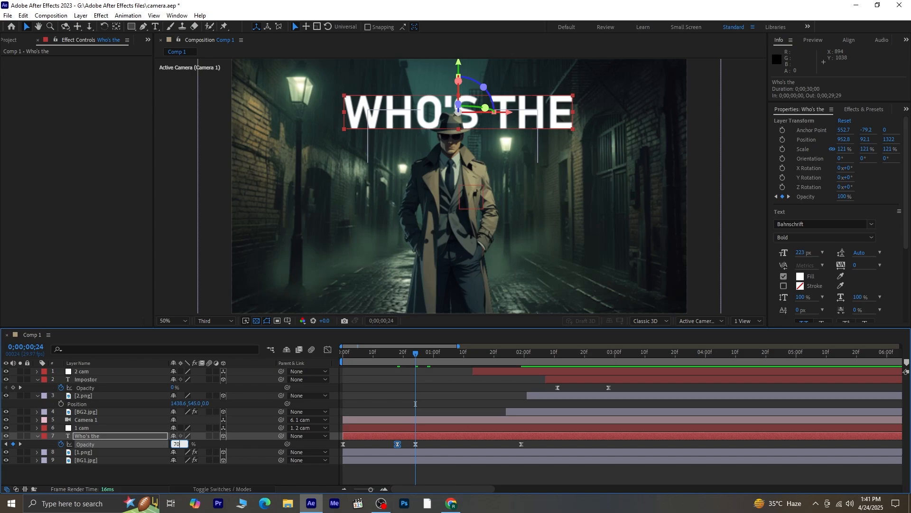
- Delay the Who's the fade-out by moving its third opacity keyframe to 0;00;01;01, and preview the animation from the start
drag(408, 356, 343, 355)
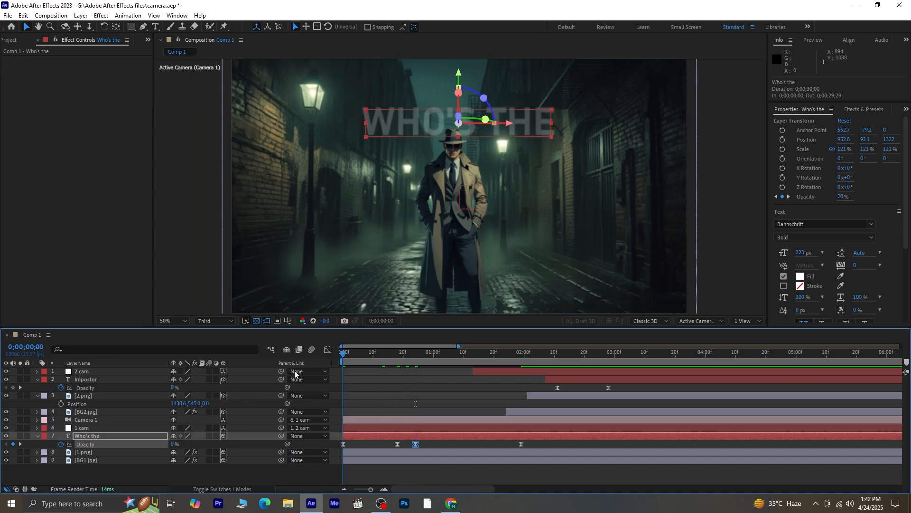
click(365, 472)
key(space)
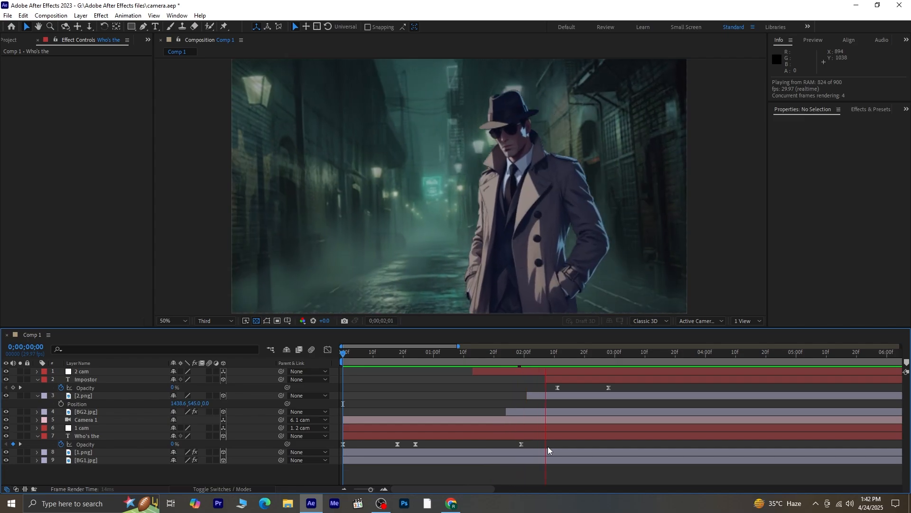
key(space)
drag(416, 445, 434, 445)
key(Home)
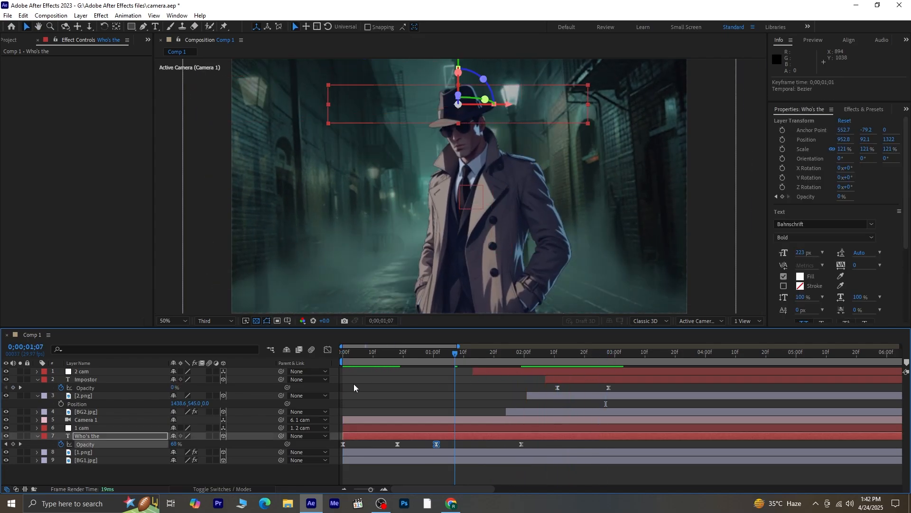
key(space)
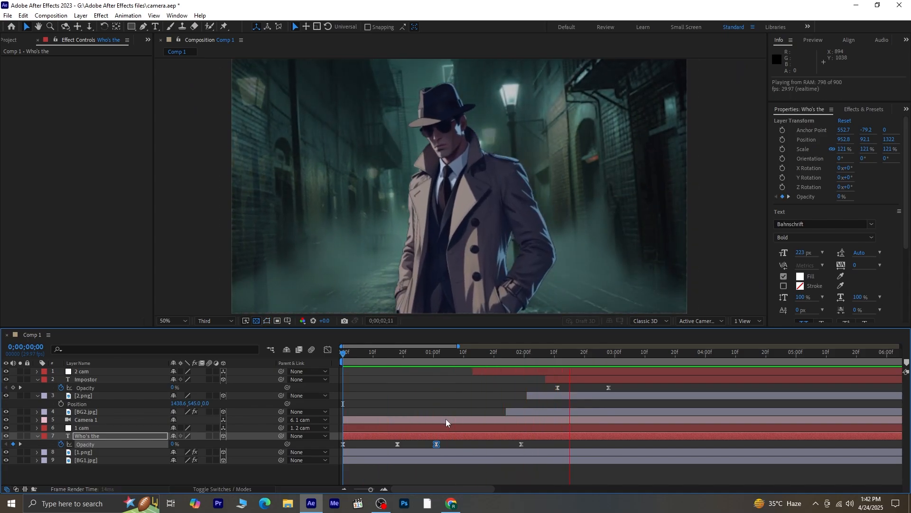
key(space)
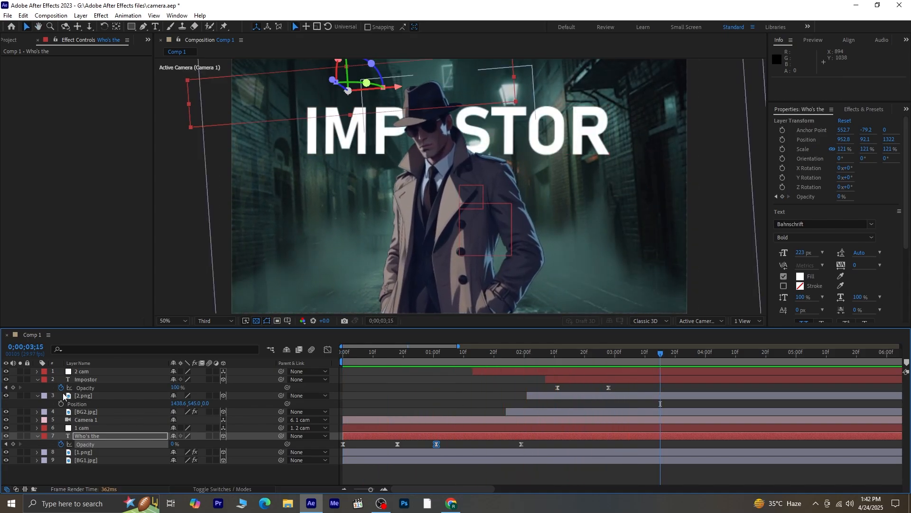
- Set the Impostor text's opacity to 73% at its second keyframe, 0;00;02;28
click(7, 388)
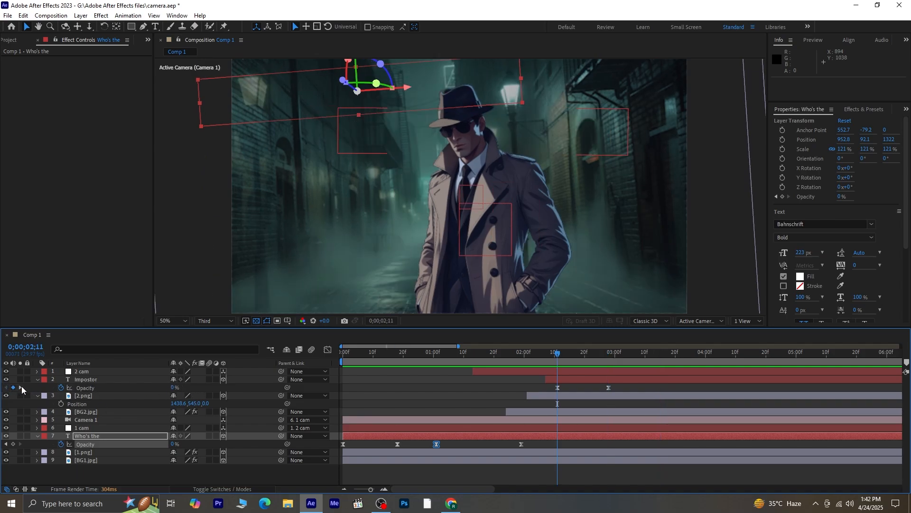
drag(176, 388, 165, 388)
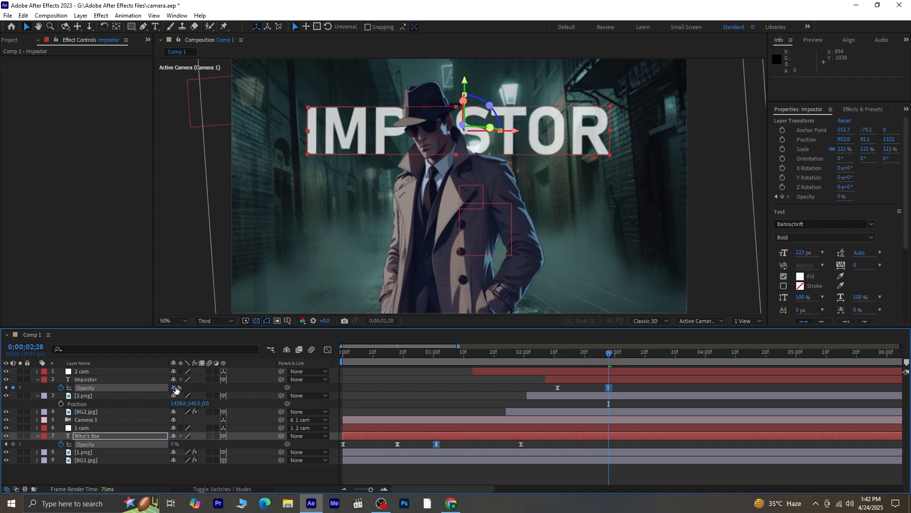
click(177, 388)
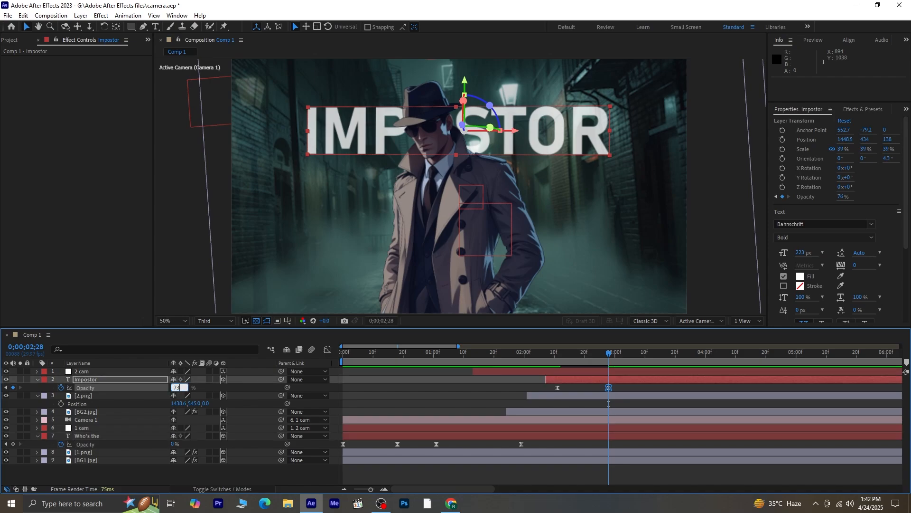
- Lengthen the Impostor fade-in by moving its second opacity keyframe to 0;00;03;02, and preview the animation from the start
drag(610, 353, 557, 367)
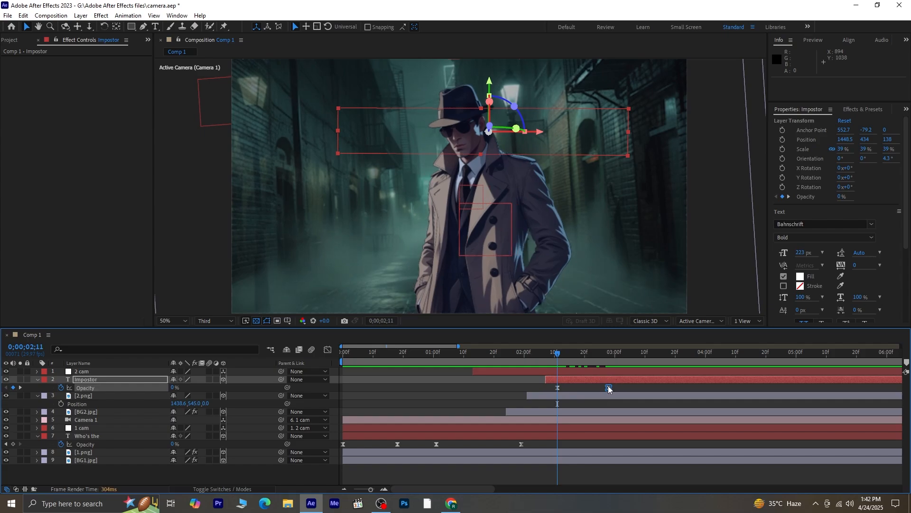
drag(609, 387, 622, 389)
key(Home)
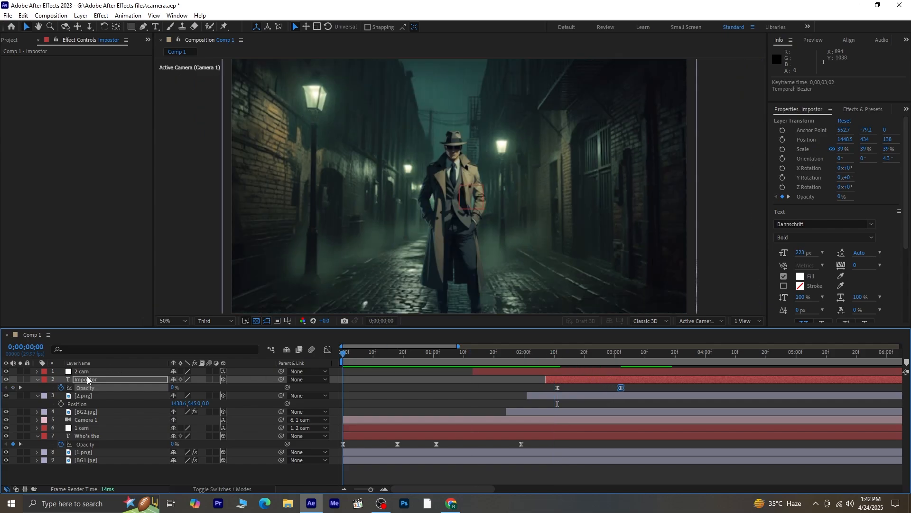
key(space)
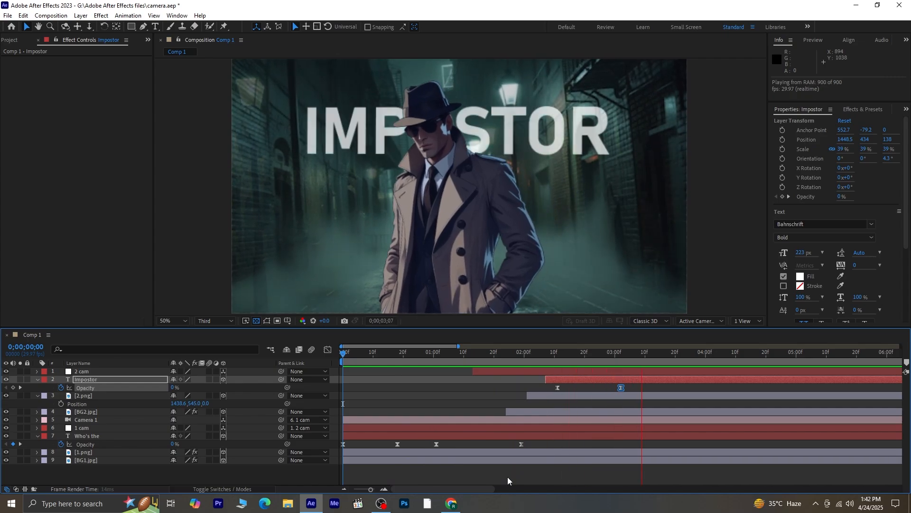
key(space)
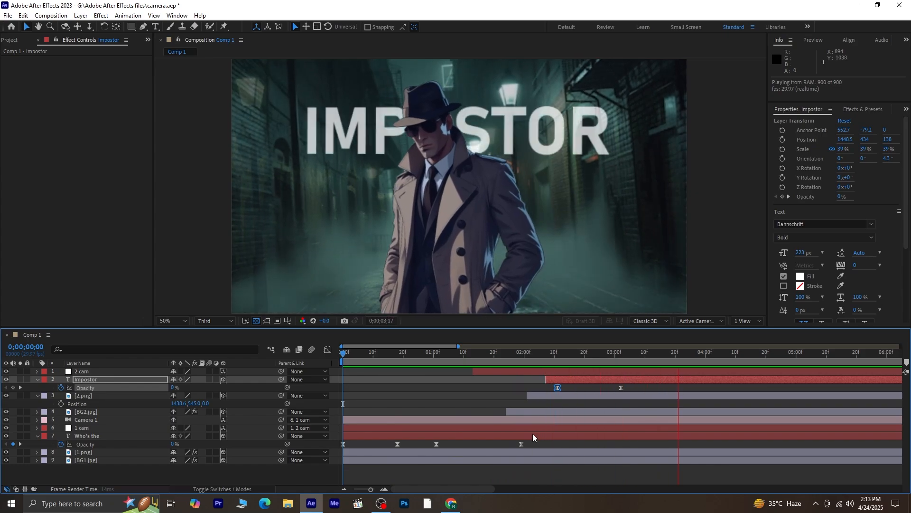
- Play through to the end of the camera move and set the work area to end at 0;00;05;18
key(space)
key(space)
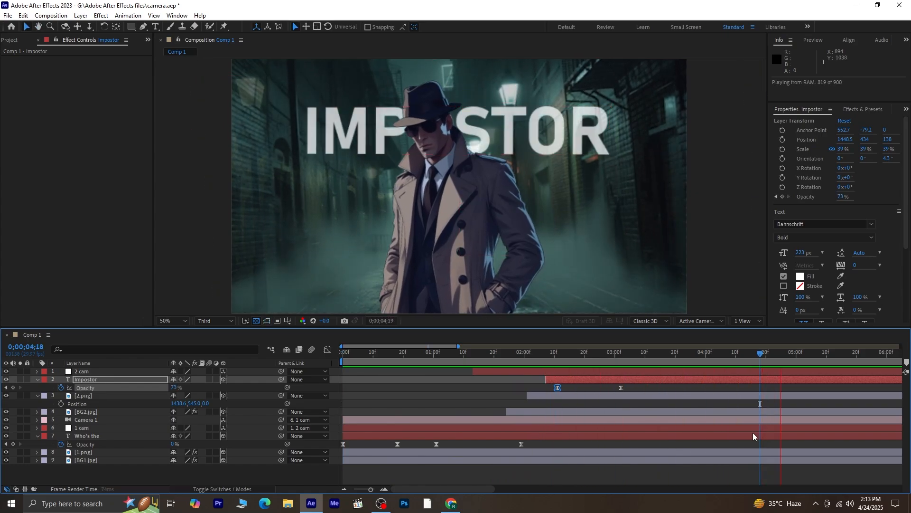
key(space)
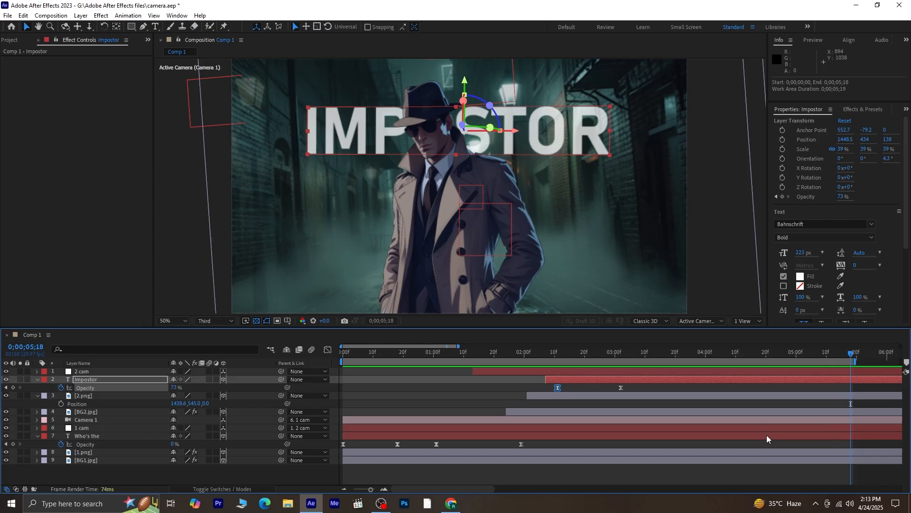